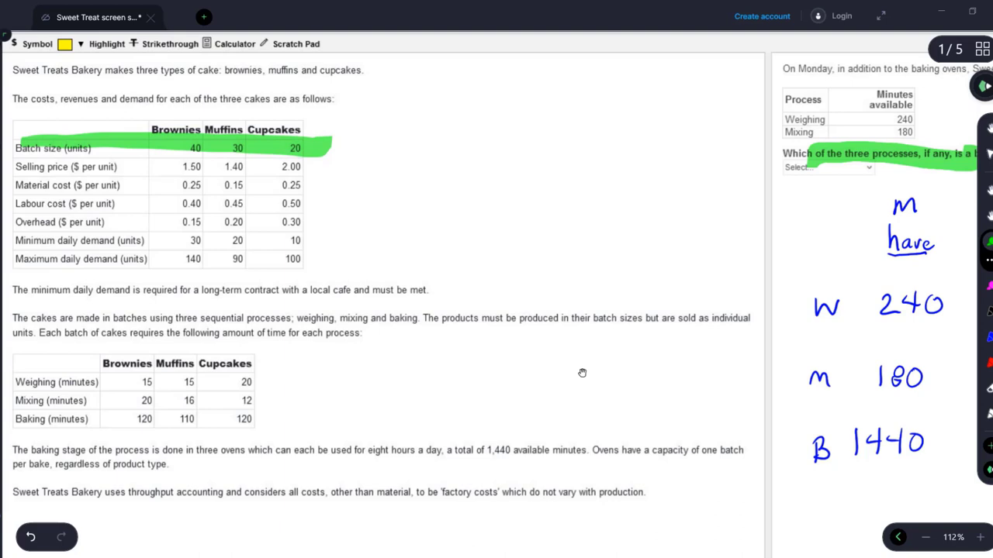
Step: Highlight the maximum daily demand row in green and mark the brownies' demand of 140 and batch size of 40
{"action": "left_click_drag", "start_coordinate": [83, 259], "coordinate": [335, 262]}
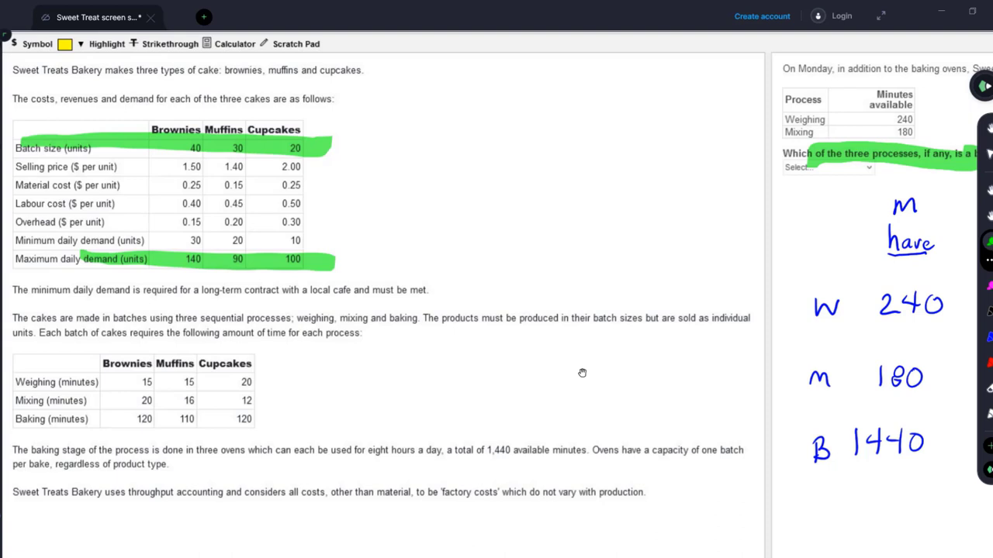
{"action": "left_click_drag", "start_coordinate": [183, 250], "coordinate": [201, 256]}
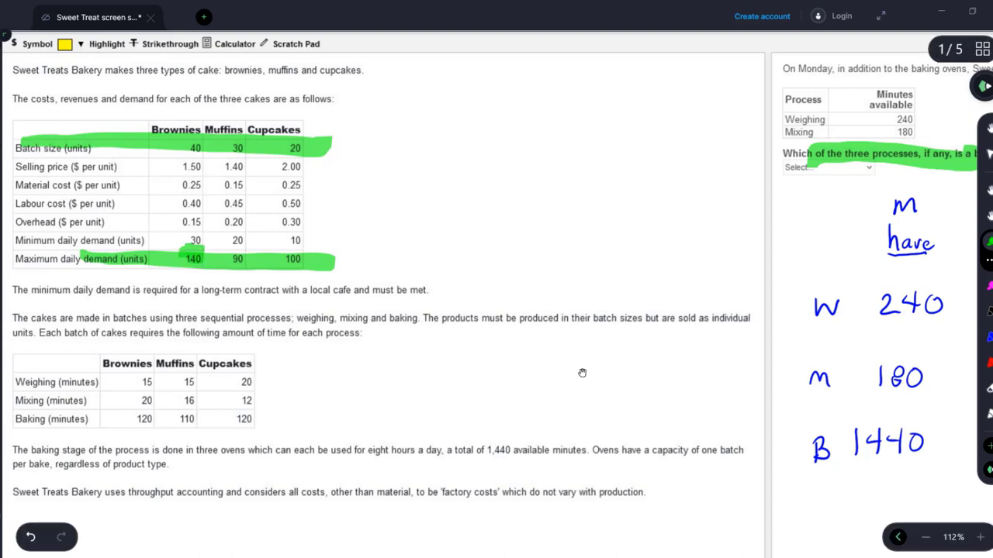
{"action": "left_click_drag", "start_coordinate": [218, 118], "coordinate": [200, 169]}
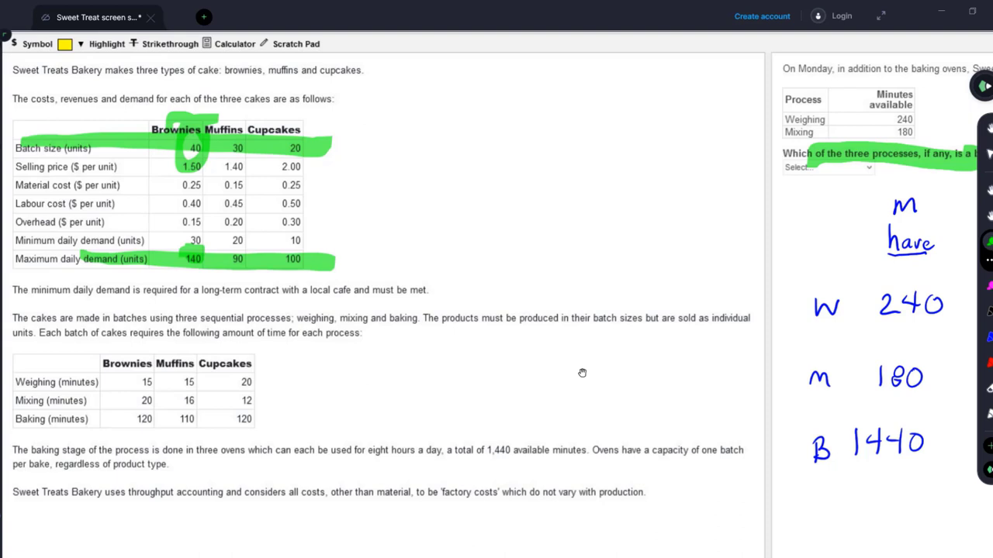
Step: Handwrite the batch counts 4, 3 and 5 in blue beneath the maximum daily demand for brownies, muffins and cupcakes
{"action": "left_click", "coordinate": [985, 371]}
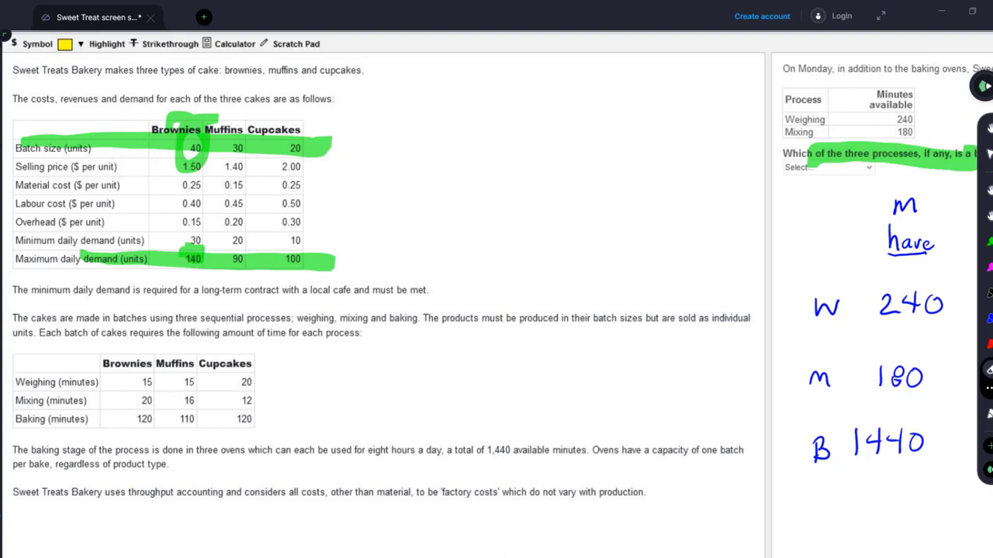
{"action": "left_click", "coordinate": [986, 318]}
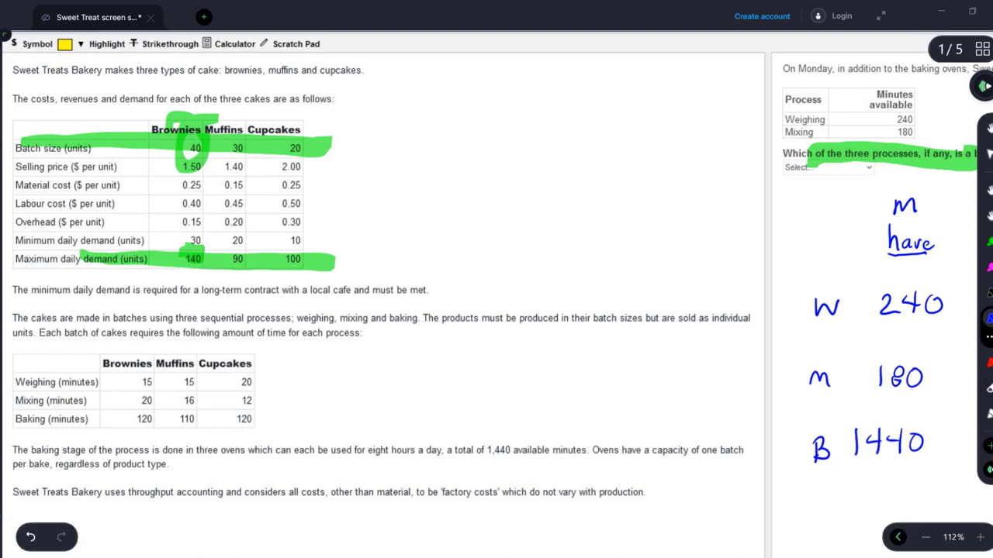
{"action": "mouse_move", "coordinate": [197, 269]}
{"action": "left_mouse_down"}
{"action": "mouse_move", "coordinate": [198, 282]}
{"action": "mouse_move", "coordinate": [214, 278]}
{"action": "left_mouse_up"}
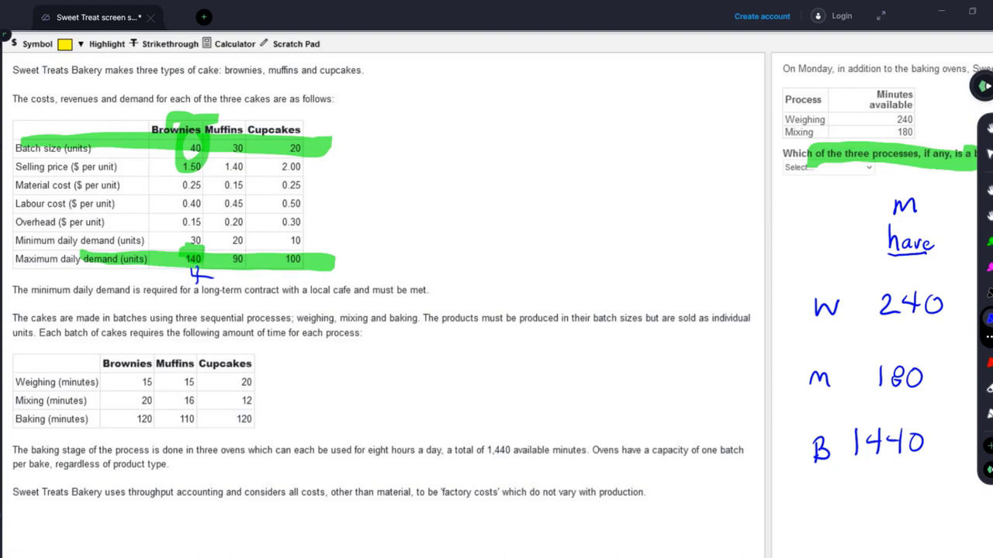
{"action": "left_click_drag", "start_coordinate": [230, 268], "coordinate": [230, 285]}
{"action": "left_click_drag", "start_coordinate": [288, 267], "coordinate": [287, 280]}
{"action": "left_click_drag", "start_coordinate": [287, 268], "coordinate": [299, 267]}
{"action": "mouse_move", "coordinate": [78, 327]}
{"action": "left_mouse_down"}
{"action": "mouse_move", "coordinate": [276, 365]}
{"action": "mouse_move", "coordinate": [117, 303]}
{"action": "mouse_move", "coordinate": [241, 294]}
{"action": "left_mouse_up"}
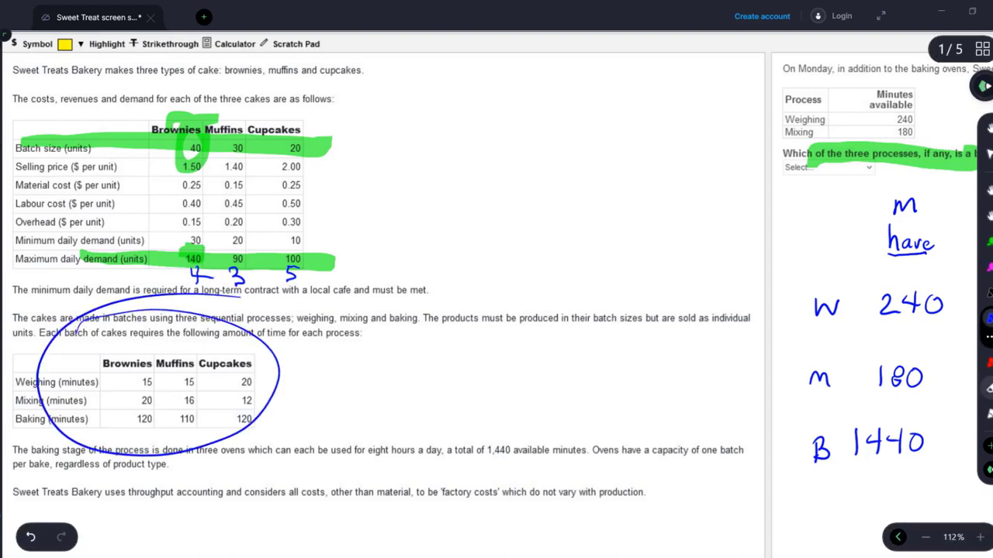
{"action": "left_click", "coordinate": [986, 371]}
{"action": "left_click", "coordinate": [283, 381]}
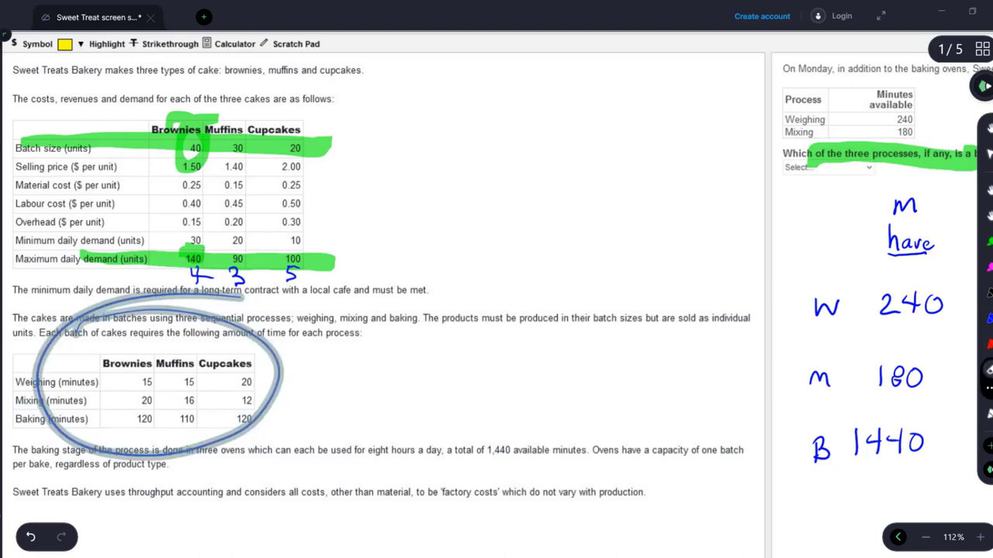
{"action": "key", "text": "Delete"}
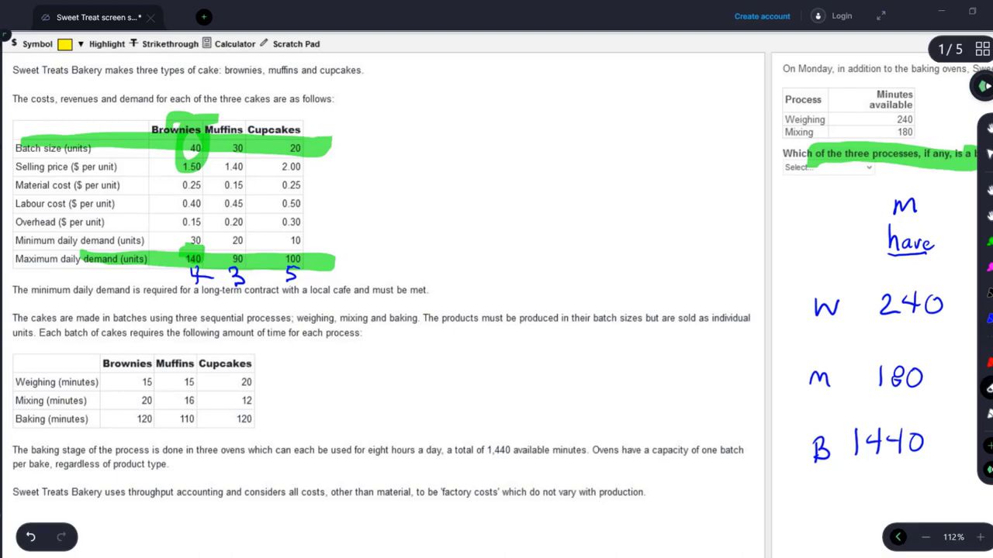
Step: Draw blue lines linking the handwritten 4, 3 and 5 to the brownies, muffins and cupcakes columns of the process time table
{"action": "left_click", "coordinate": [987, 318]}
{"action": "left_click_drag", "start_coordinate": [185, 284], "coordinate": [143, 373]}
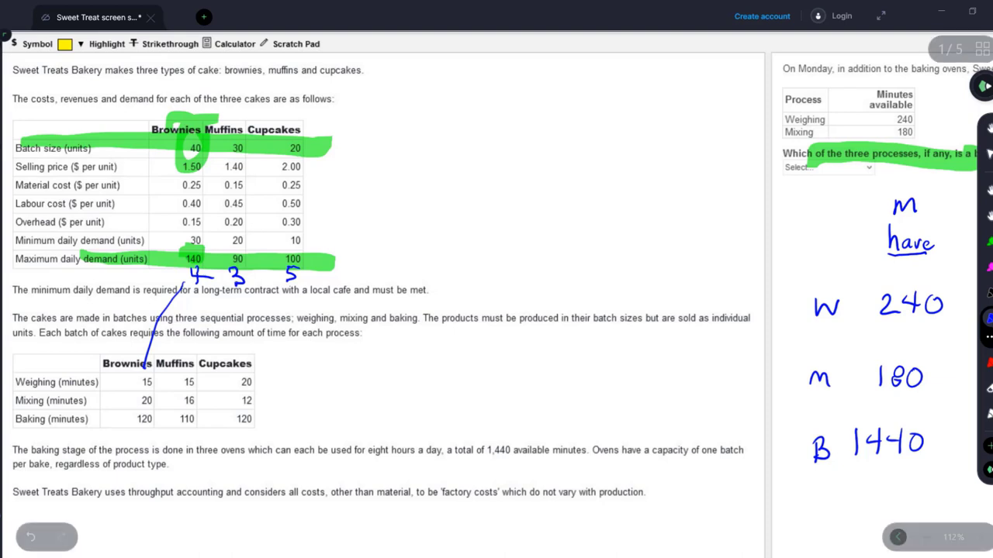
{"action": "left_click_drag", "start_coordinate": [233, 287], "coordinate": [186, 370]}
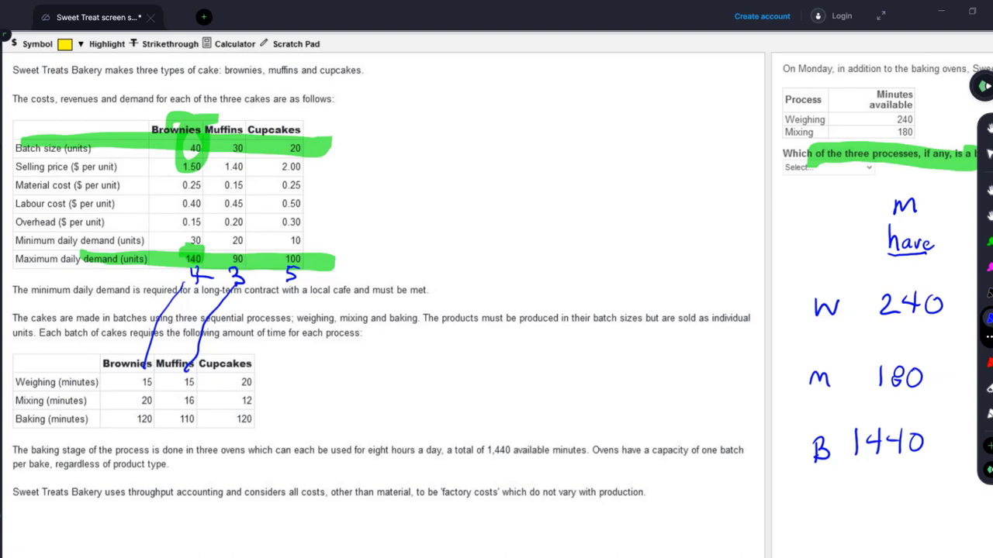
{"action": "left_click_drag", "start_coordinate": [288, 285], "coordinate": [250, 364]}
Step: Write 205 as the weighing minutes needed and N in the weighing row's bottleneck column
{"action": "scroll", "coordinate": [643, 162], "scroll_direction": "right", "scroll_amount": 5}
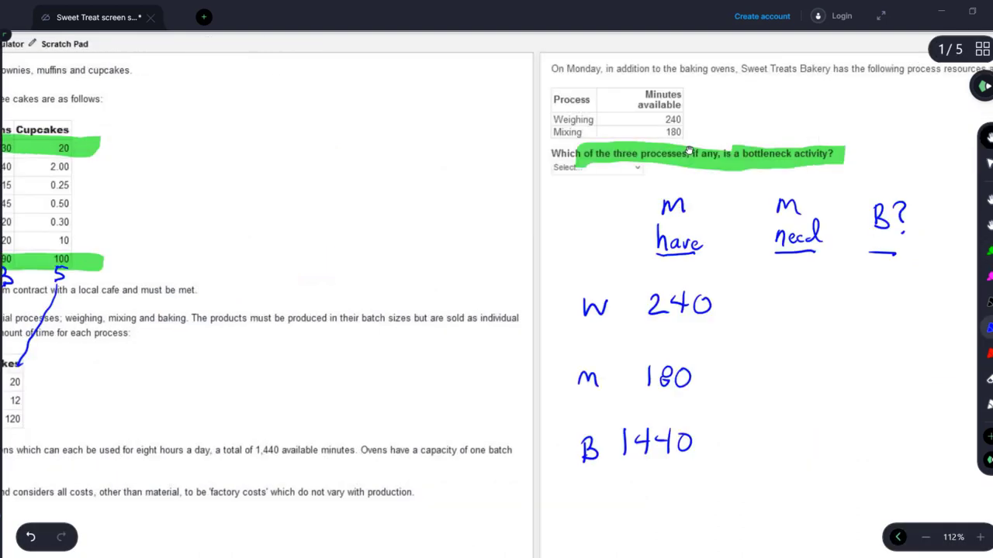
{"action": "mouse_move", "coordinate": [765, 295]}
{"action": "left_mouse_down"}
{"action": "mouse_move", "coordinate": [782, 309]}
{"action": "mouse_move", "coordinate": [792, 295]}
{"action": "mouse_move", "coordinate": [816, 291]}
{"action": "mouse_move", "coordinate": [804, 309]}
{"action": "left_mouse_up"}
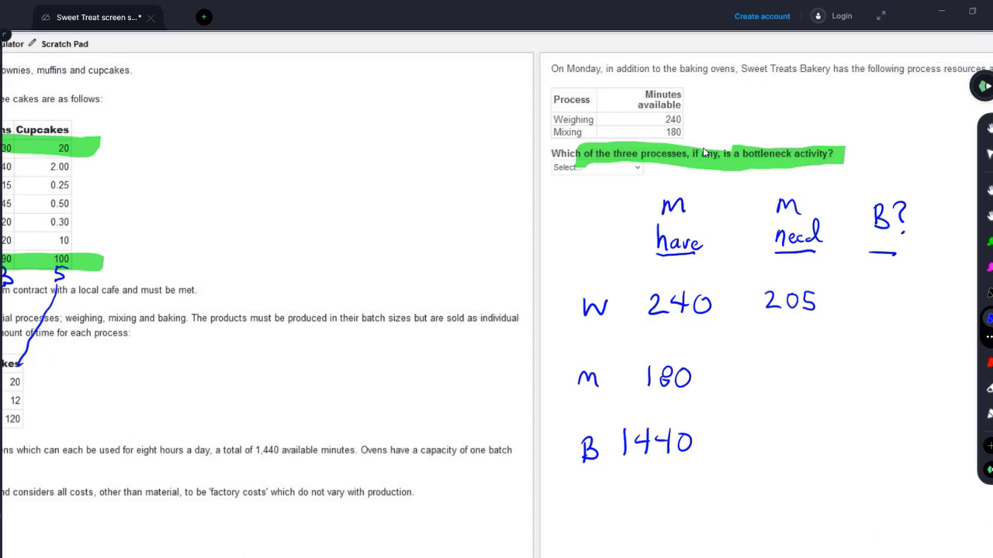
{"action": "left_click_drag", "start_coordinate": [871, 307], "coordinate": [892, 292]}
Step: Write the minutes needed as 188 for mixing and 1410 for baking
{"action": "scroll", "coordinate": [703, 153], "scroll_direction": "left", "scroll_amount": 5}
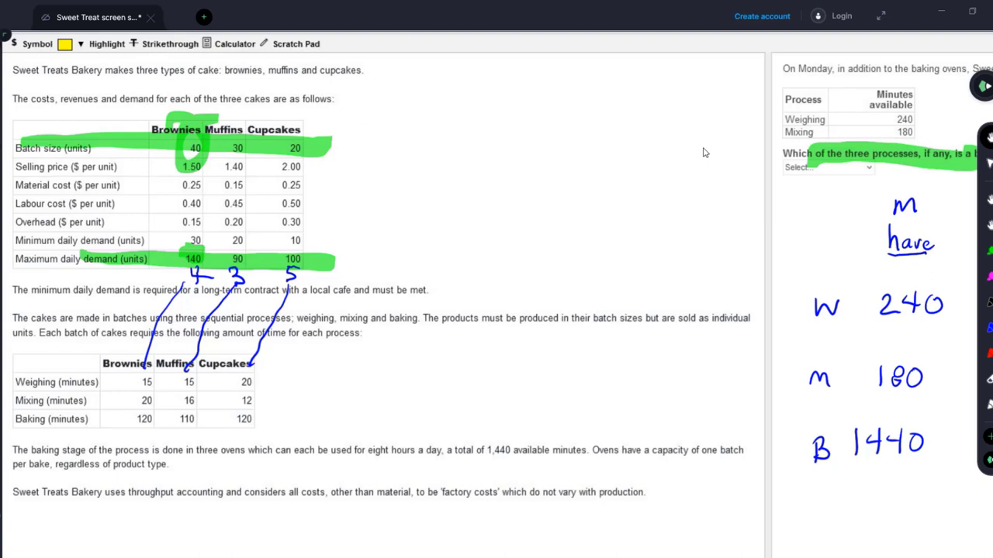
{"action": "scroll", "coordinate": [703, 153], "scroll_direction": "right", "scroll_amount": 5}
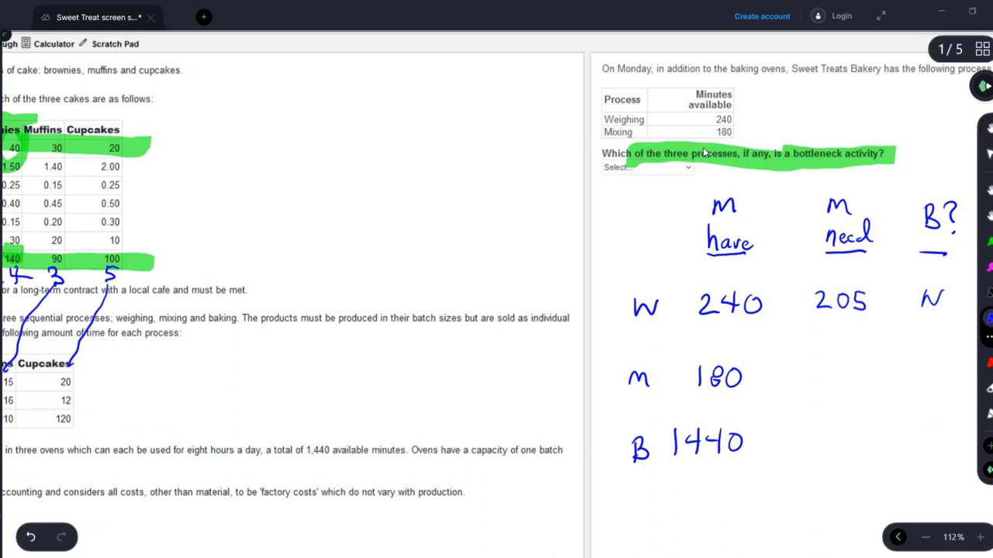
{"action": "mouse_move", "coordinate": [816, 344]}
{"action": "left_mouse_down"}
{"action": "mouse_move", "coordinate": [814, 371]}
{"action": "mouse_move", "coordinate": [827, 358]}
{"action": "mouse_move", "coordinate": [829, 371]}
{"action": "mouse_move", "coordinate": [836, 357]}
{"action": "left_mouse_up"}
{"action": "mouse_move", "coordinate": [853, 350]}
{"action": "left_mouse_down"}
{"action": "mouse_move", "coordinate": [846, 375]}
{"action": "mouse_move", "coordinate": [856, 363]}
{"action": "left_mouse_up"}
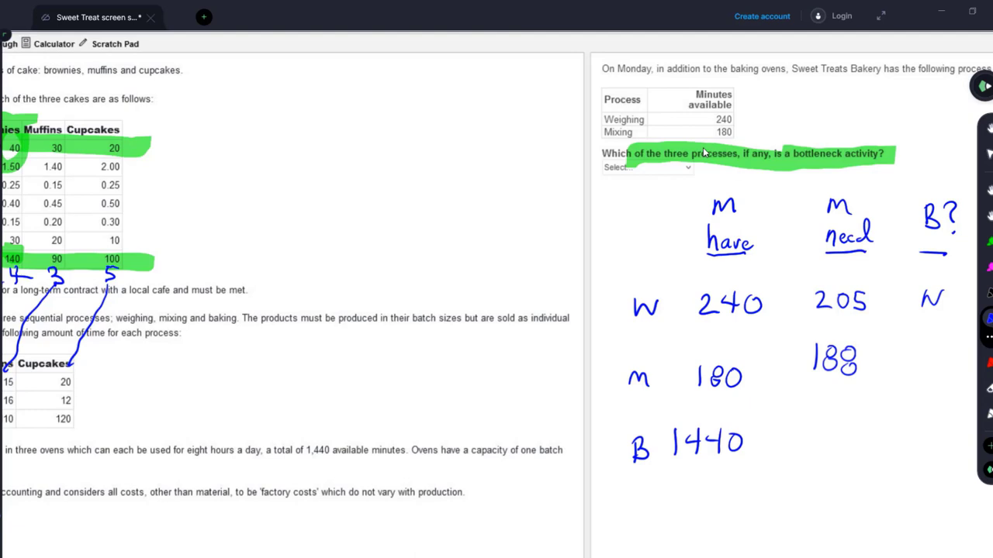
{"action": "mouse_move", "coordinate": [793, 419]}
{"action": "left_mouse_down"}
{"action": "mouse_move", "coordinate": [791, 444]}
{"action": "mouse_move", "coordinate": [819, 441]}
{"action": "left_mouse_up"}
{"action": "mouse_move", "coordinate": [811, 417]}
{"action": "left_mouse_down"}
{"action": "mouse_move", "coordinate": [807, 428]}
{"action": "mouse_move", "coordinate": [820, 427]}
{"action": "left_mouse_up"}
{"action": "mouse_move", "coordinate": [829, 418]}
{"action": "left_mouse_down"}
{"action": "mouse_move", "coordinate": [829, 441]}
{"action": "mouse_move", "coordinate": [846, 422]}
{"action": "left_mouse_up"}
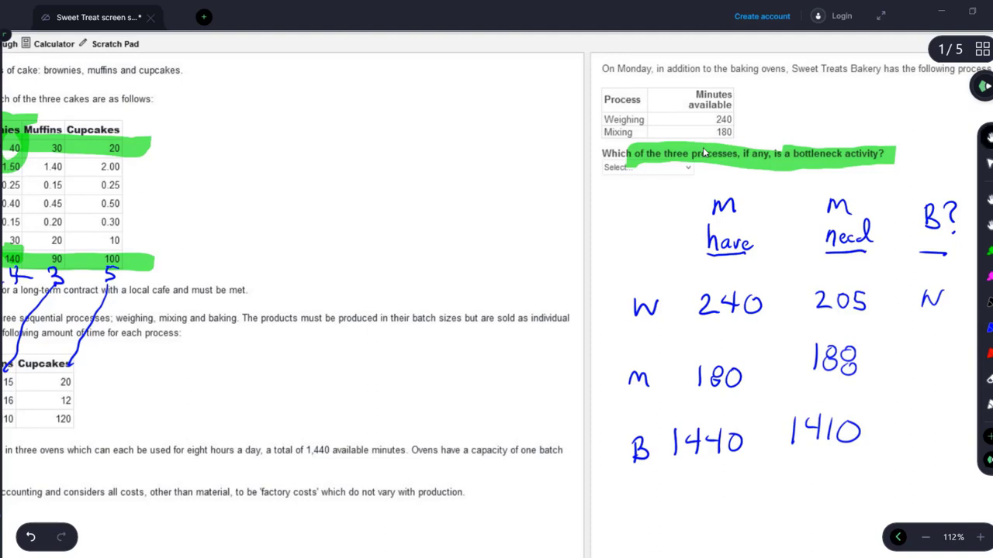
Step: Mark mixing as the bottleneck with Y, circle its 188 and 180 minutes, and fill in the baking row's bottleneck answer
{"action": "scroll", "coordinate": [703, 152], "scroll_direction": "right", "scroll_amount": 3}
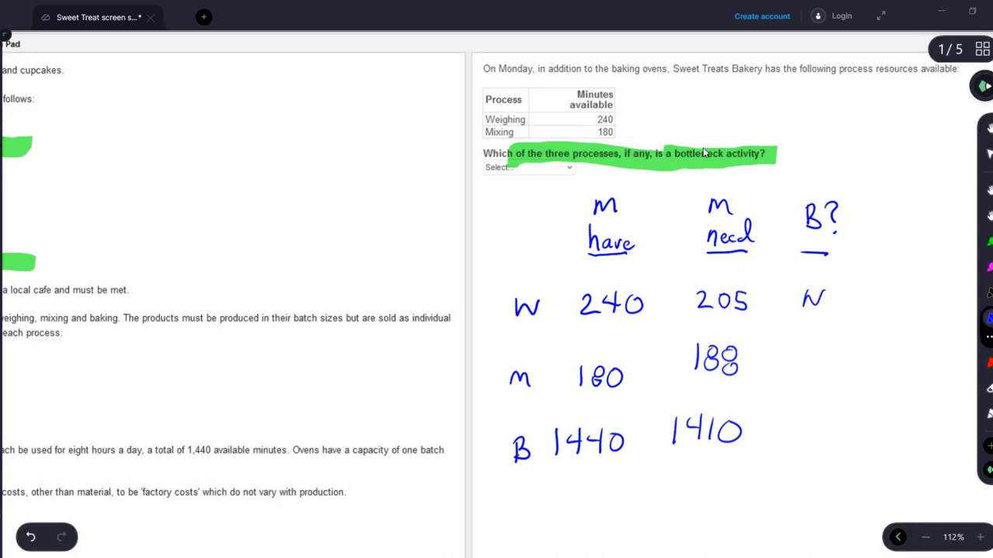
{"action": "mouse_move", "coordinate": [812, 337]}
{"action": "left_mouse_down"}
{"action": "mouse_move", "coordinate": [797, 365]}
{"action": "mouse_move", "coordinate": [805, 353]}
{"action": "left_mouse_up"}
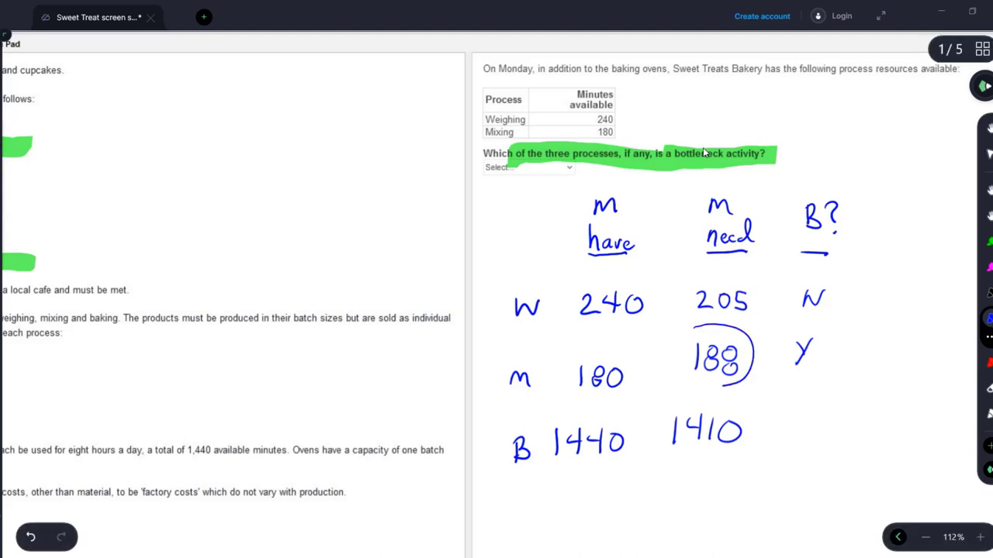
{"action": "left_click_drag", "start_coordinate": [718, 321], "coordinate": [725, 321]}
{"action": "mouse_move", "coordinate": [609, 341]}
{"action": "left_mouse_down"}
{"action": "mouse_move", "coordinate": [578, 351]}
{"action": "mouse_move", "coordinate": [612, 343]}
{"action": "left_mouse_up"}
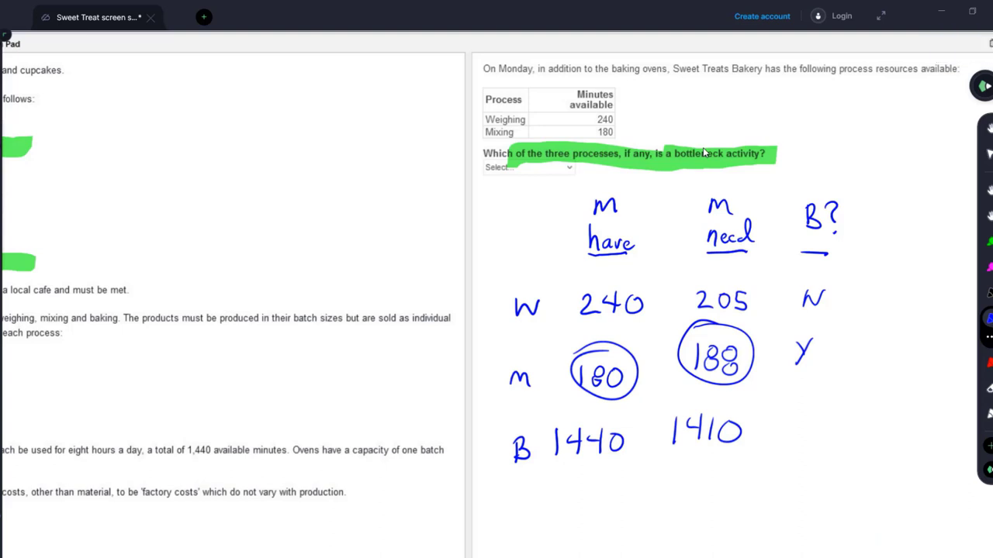
{"action": "mouse_move", "coordinate": [790, 437]}
{"action": "left_mouse_down"}
{"action": "mouse_move", "coordinate": [790, 411]}
{"action": "mouse_move", "coordinate": [809, 405]}
{"action": "left_mouse_up"}
{"action": "left_click_drag", "start_coordinate": [543, 366], "coordinate": [539, 363]}
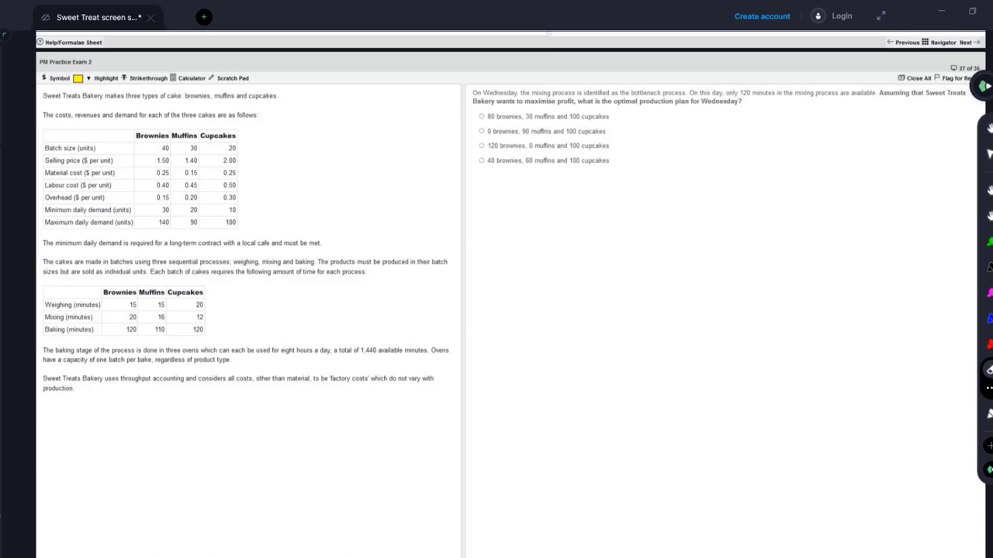
Step: On the second question page, highlight in green the optimal production plan question for Wednesday and the mixing bottleneck statement
{"action": "left_click", "coordinate": [989, 242]}
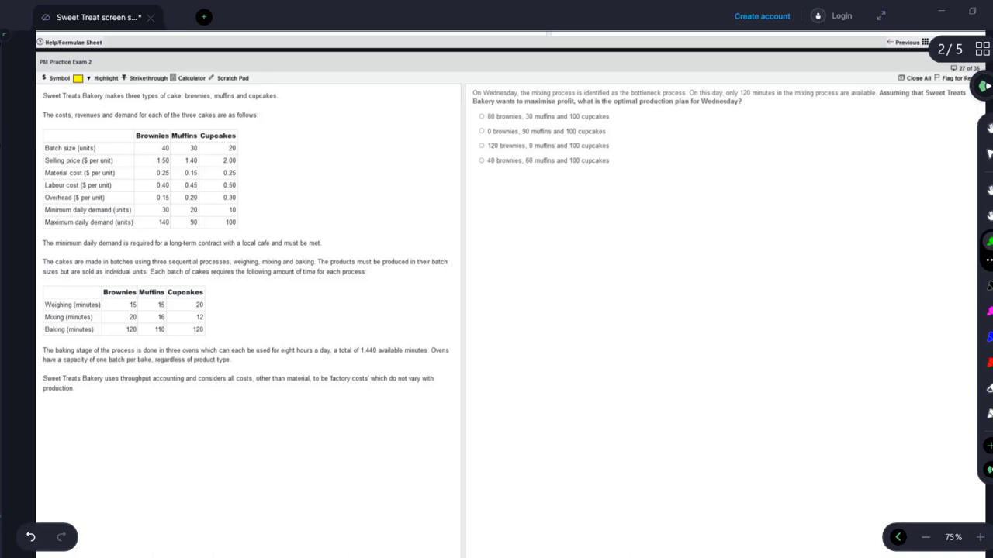
{"action": "left_click_drag", "start_coordinate": [568, 102], "coordinate": [735, 99]}
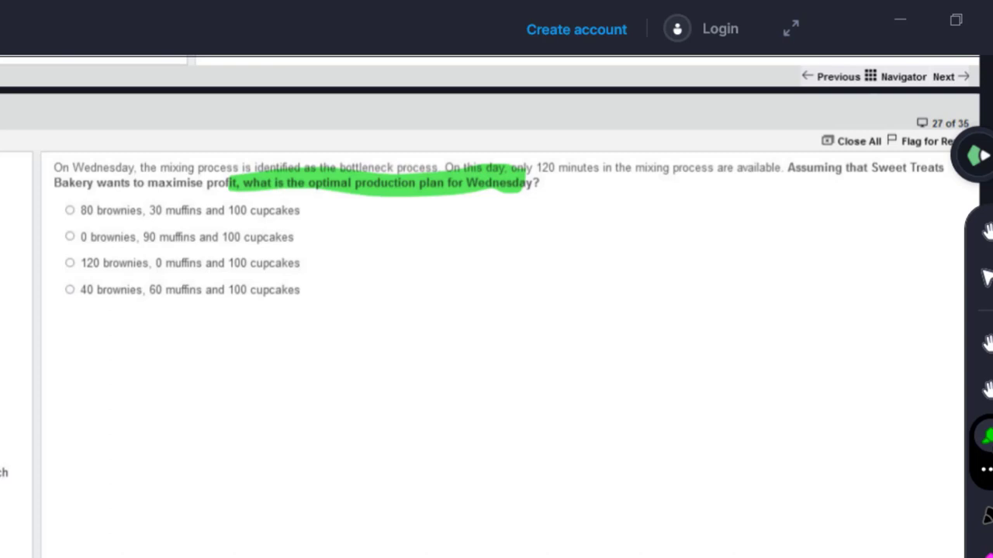
{"action": "left_click_drag", "start_coordinate": [136, 160], "coordinate": [338, 169]}
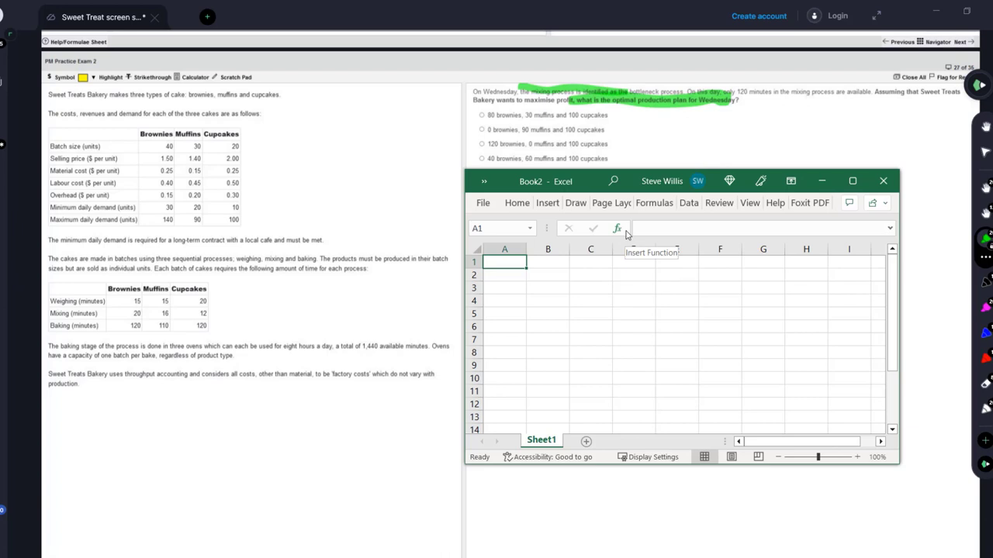
Step: In the blank Excel workbook, enter the product headings B, M and C in cells C2 to E2
{"action": "key", "text": "Down"}
{"action": "key", "text": "Right"}
{"action": "key", "text": "Right"}
{"action": "type", "text": "B"}
{"action": "key", "text": "Tab"}
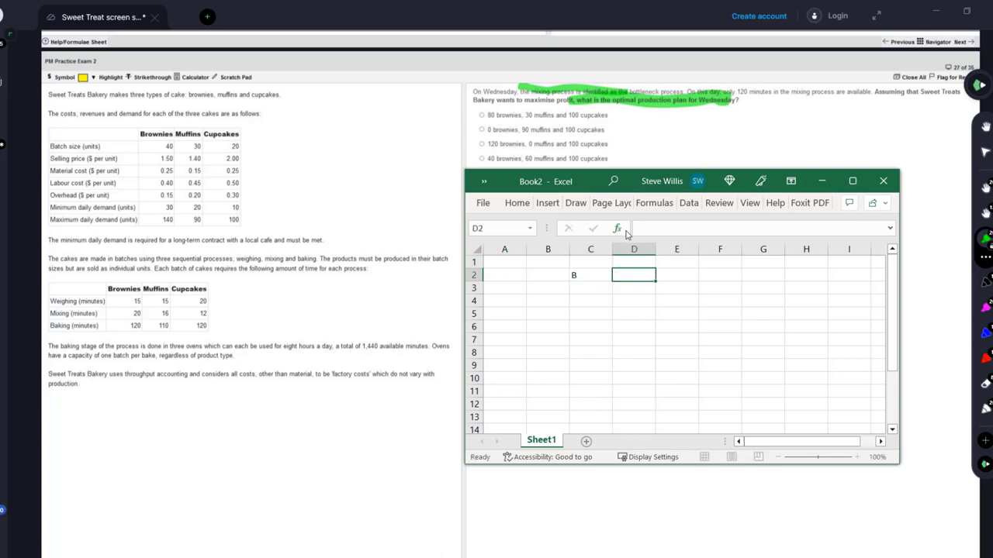
{"action": "type", "text": "M"}
{"action": "key", "text": "Tab"}
{"action": "type", "text": "C"}
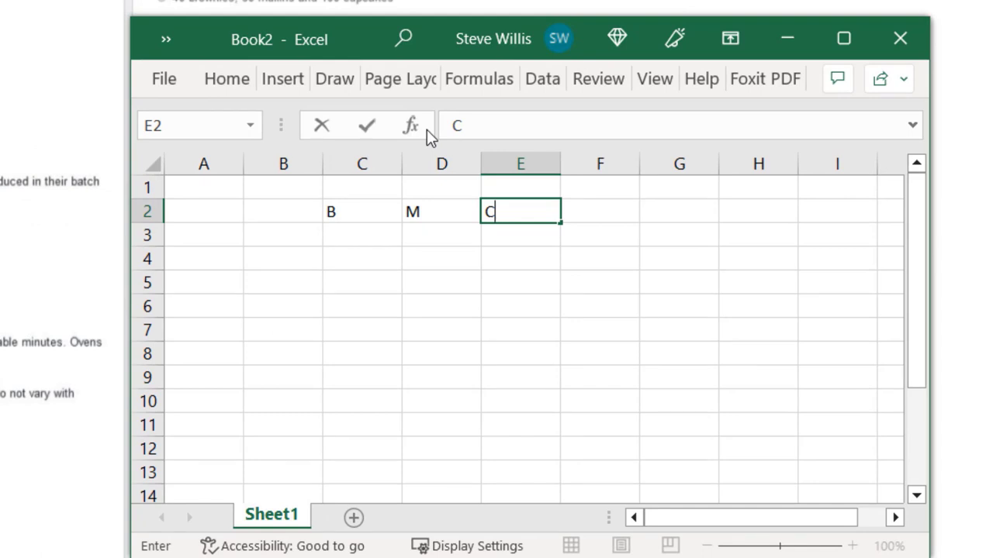
{"action": "key", "text": "Return"}
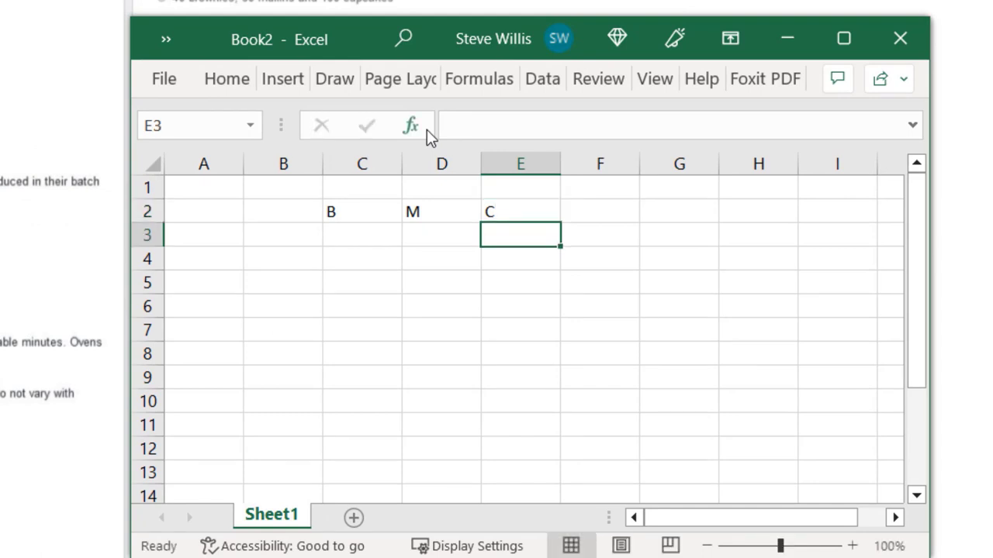
Step: Label cell B3 as TPC/unit
{"action": "key", "text": "Left"}
{"action": "key", "text": "Left"}
{"action": "key", "text": "Left"}
{"action": "type", "text": "TPC"}
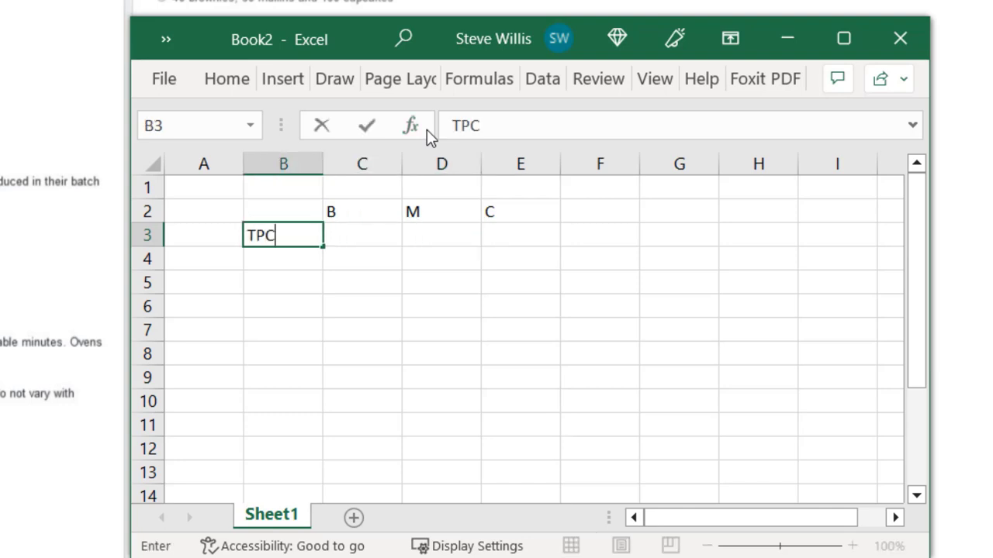
{"action": "key", "text": "ctrl+Return"}
{"action": "key", "text": "Down"}
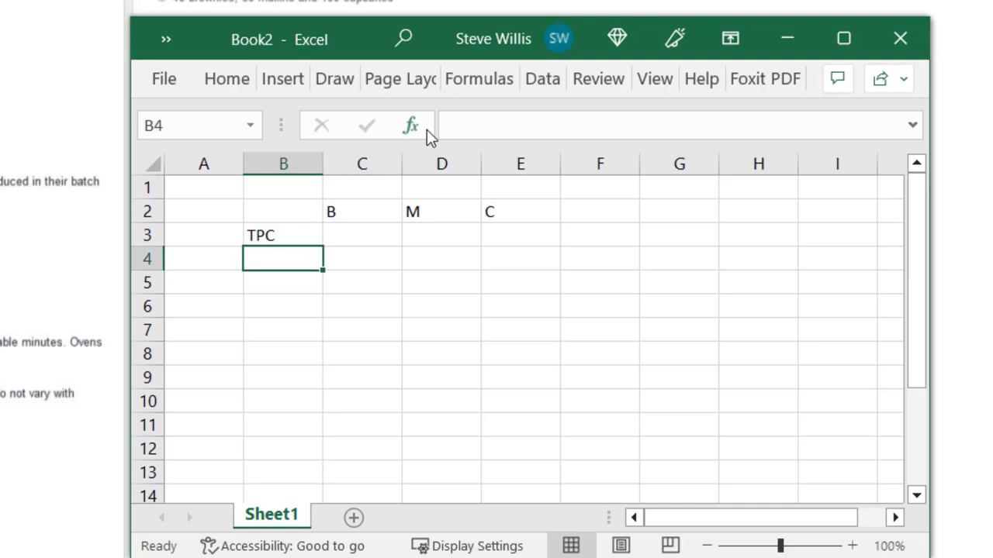
{"action": "key", "text": "Up"}
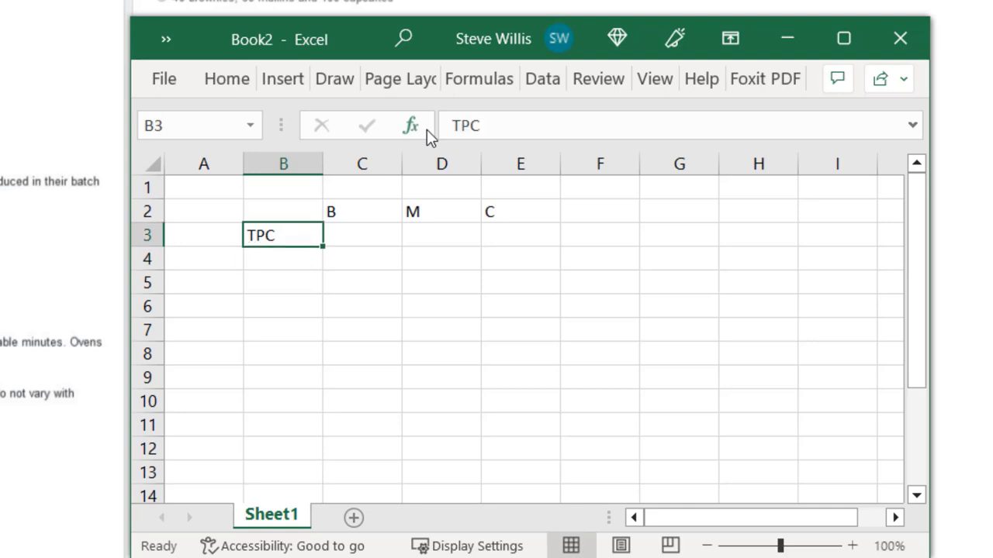
{"action": "type", "text": "TPC/"}
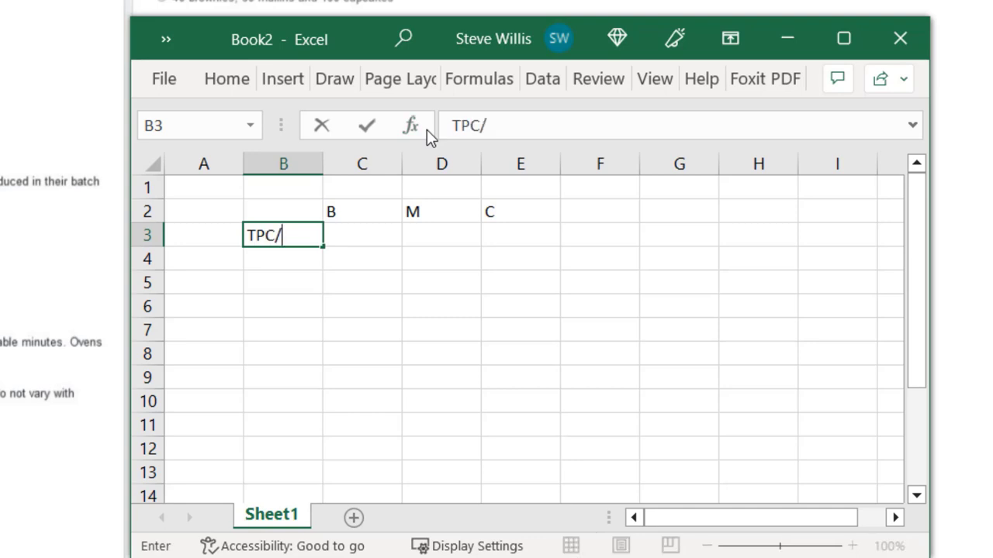
{"action": "type", "text": "unit"}
{"action": "key", "text": "Return"}
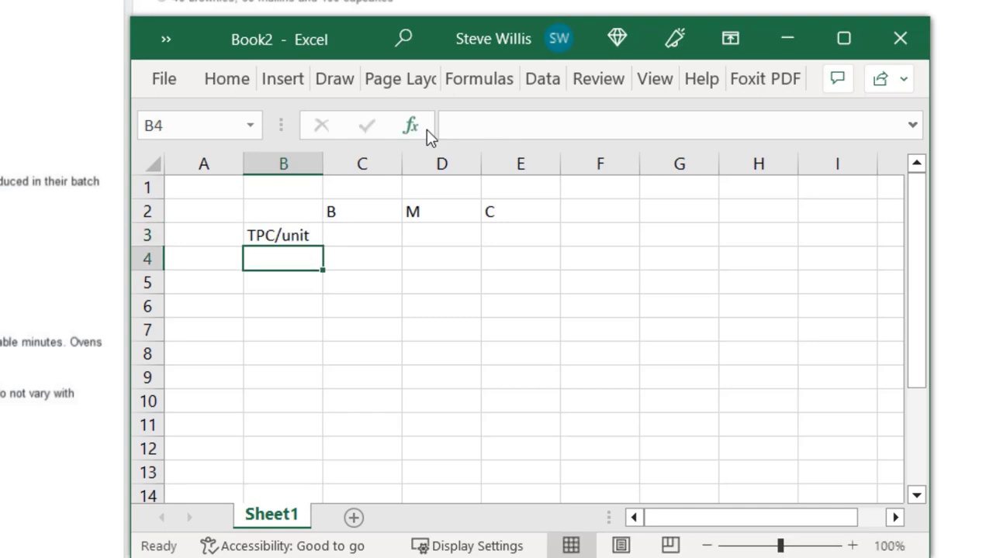
Step: Label cell B4 as # units and cell B5 as TPC/Batch
{"action": "type", "text": "# units"}
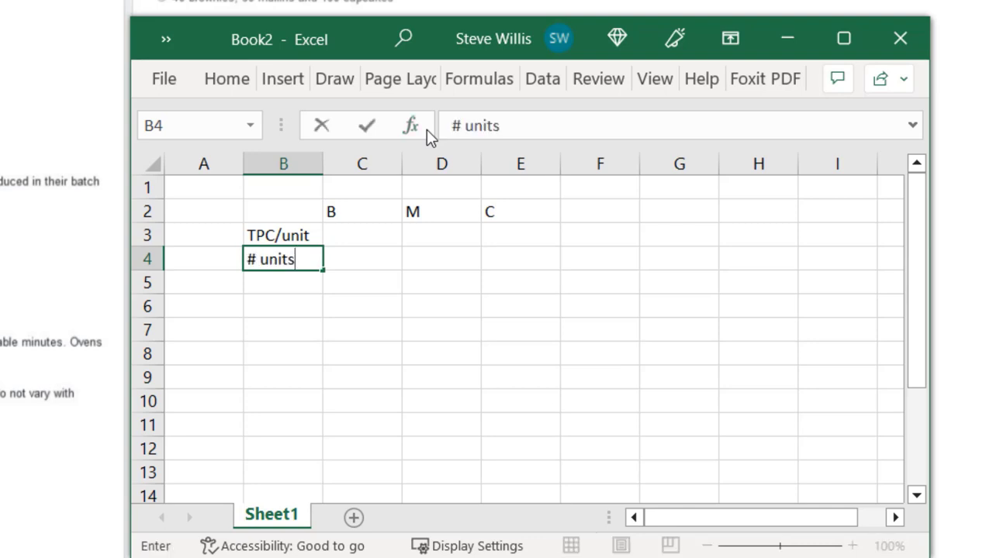
{"action": "key", "text": "Return"}
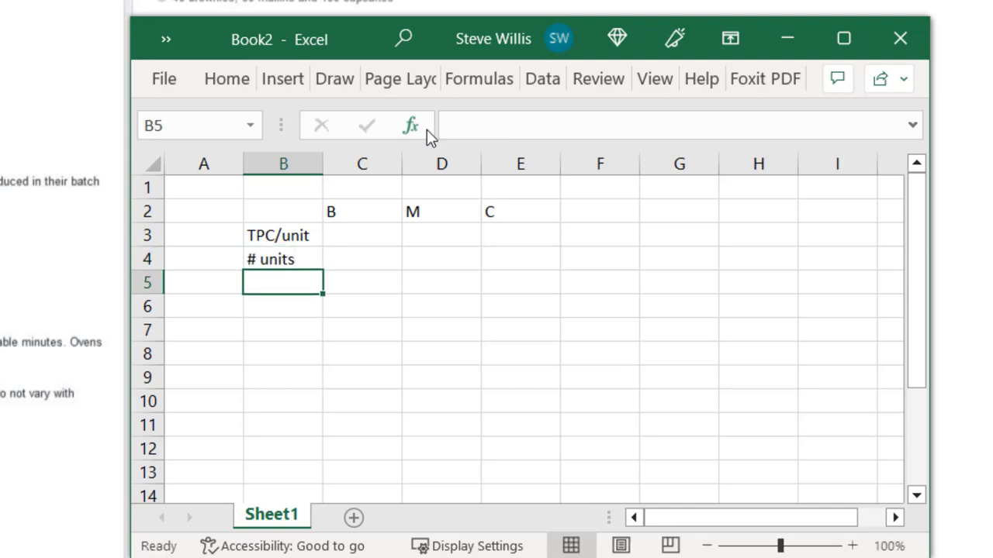
{"action": "type", "text": "TPC/"}
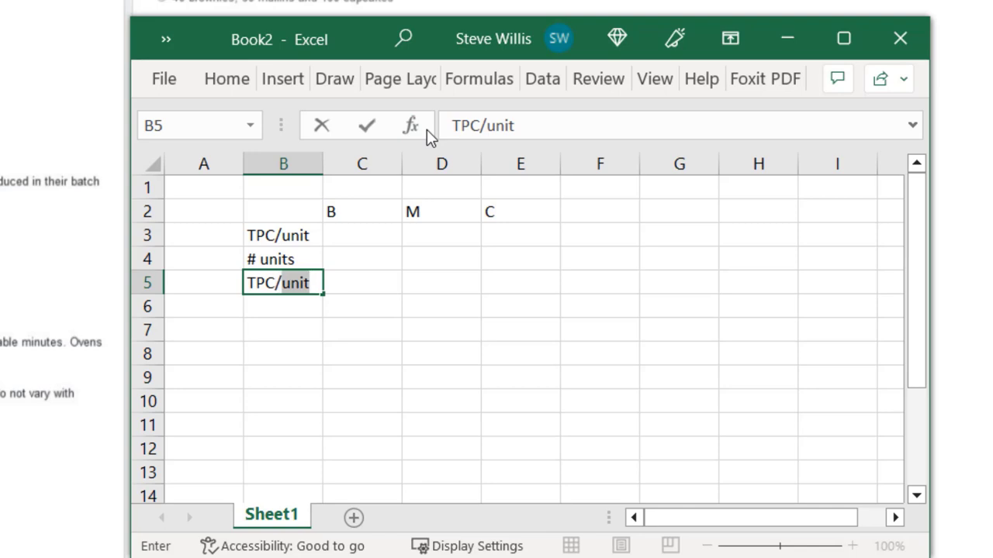
{"action": "type", "text": "Bat"}
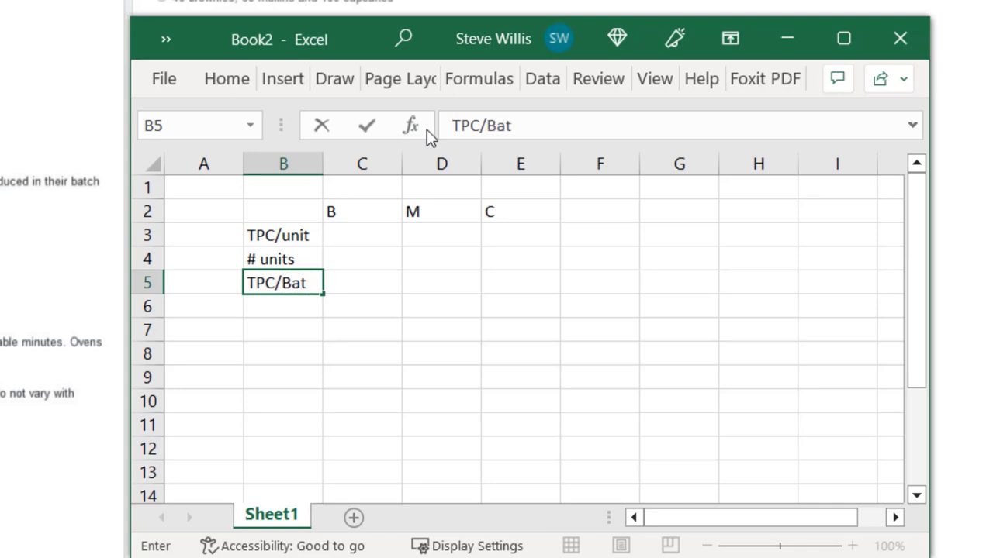
{"action": "type", "text": "ch"}
{"action": "key", "text": "Return"}
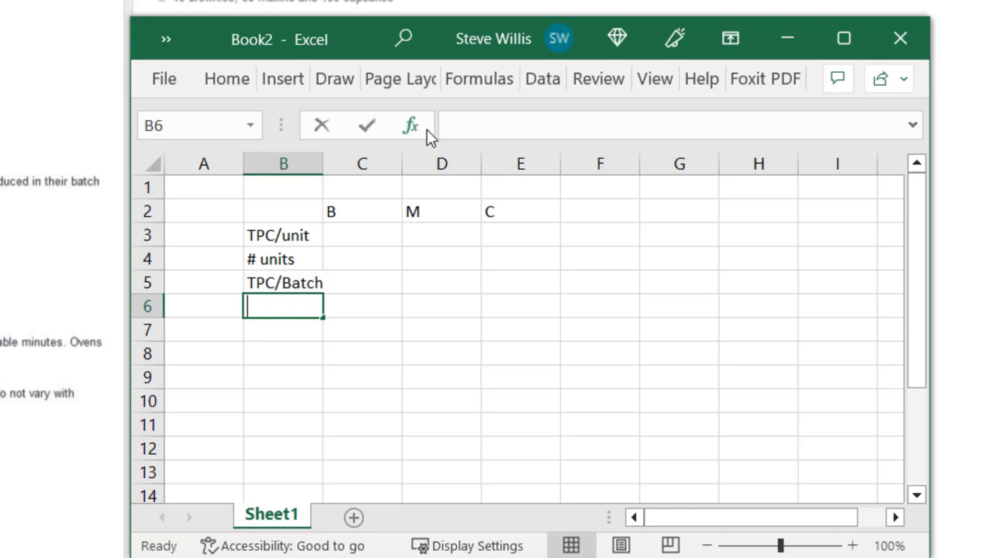
Step: Label cell B6 as minutes and B7 as TPC/minute, and widen column B to fit its labels
{"action": "type", "text": "minutes"}
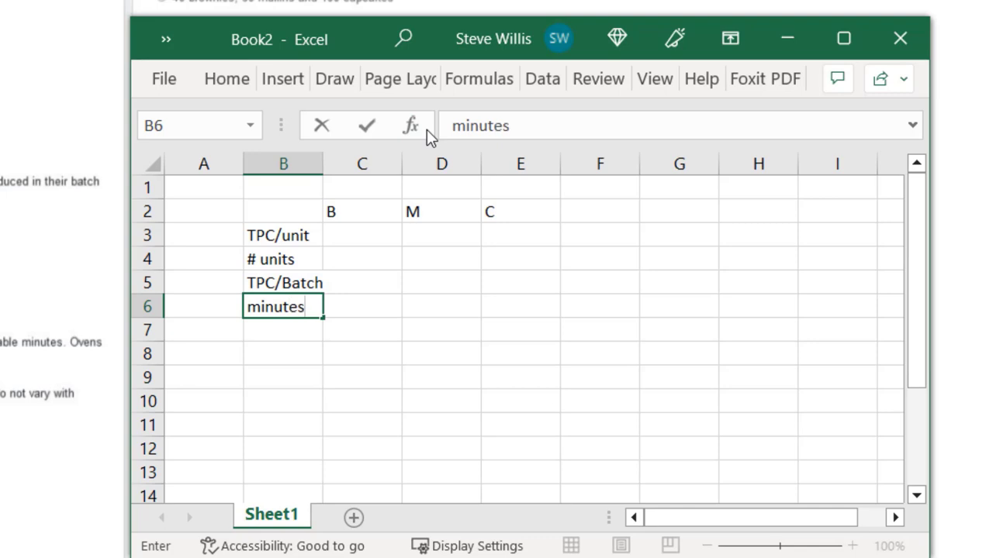
{"action": "key", "text": "Return"}
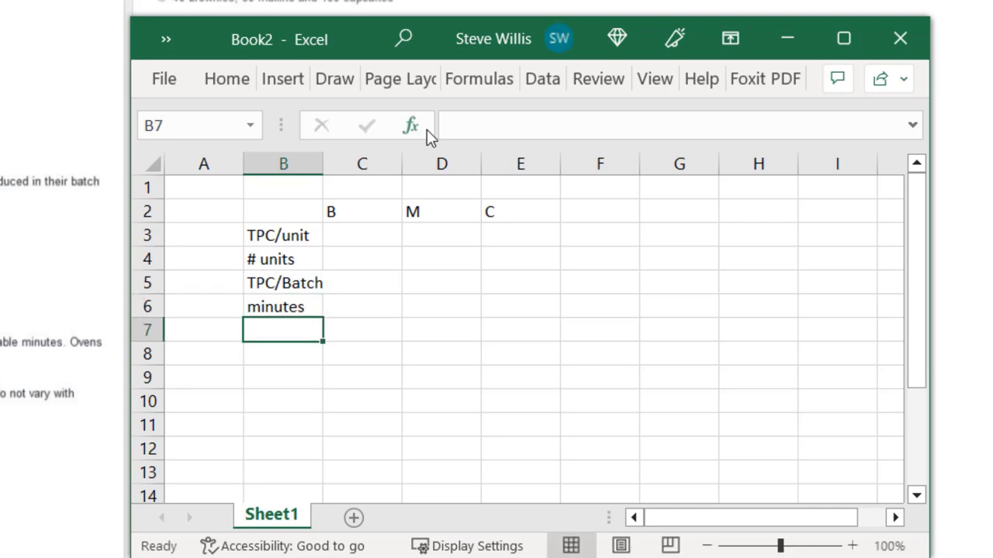
{"action": "type", "text": "PC"}
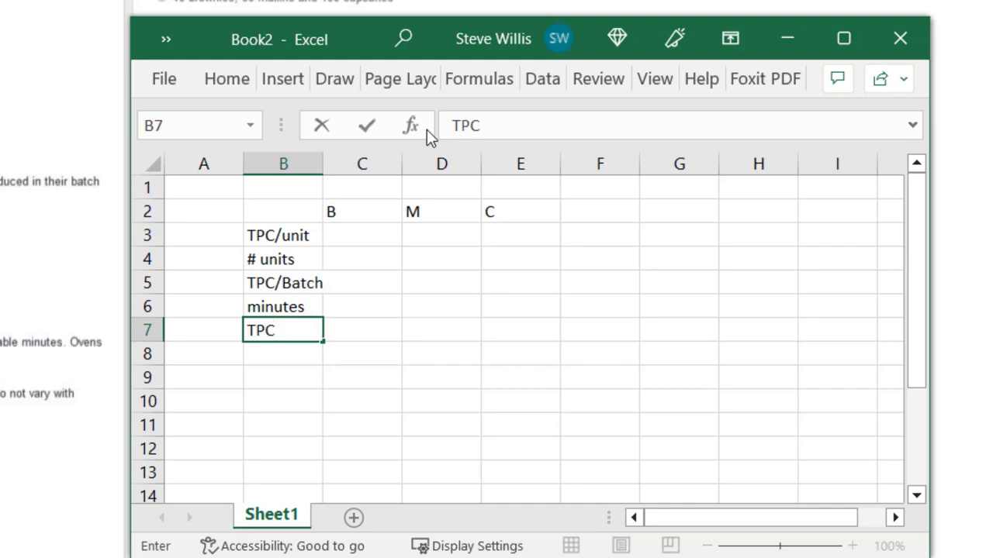
{"action": "type", "text": "/minut"}
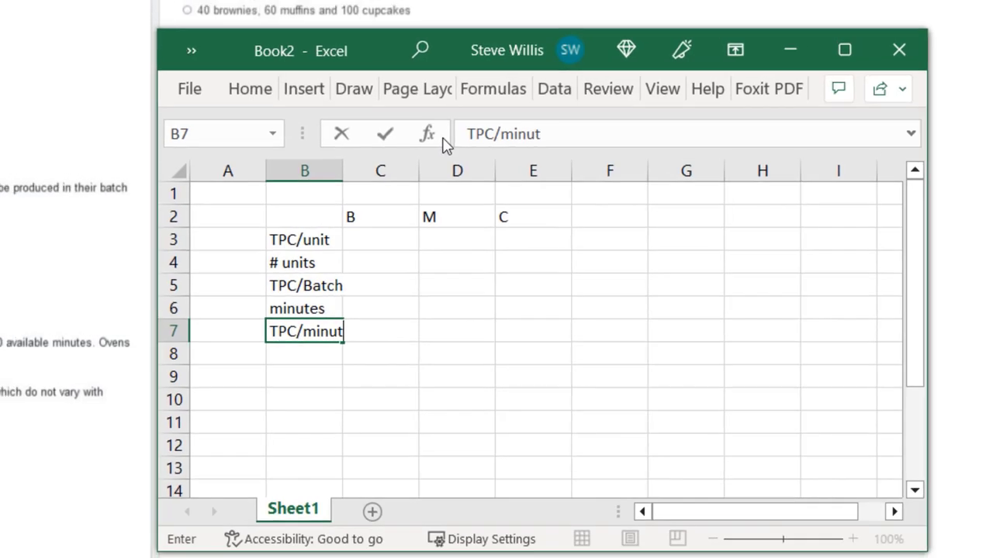
{"action": "type", "text": "es"}
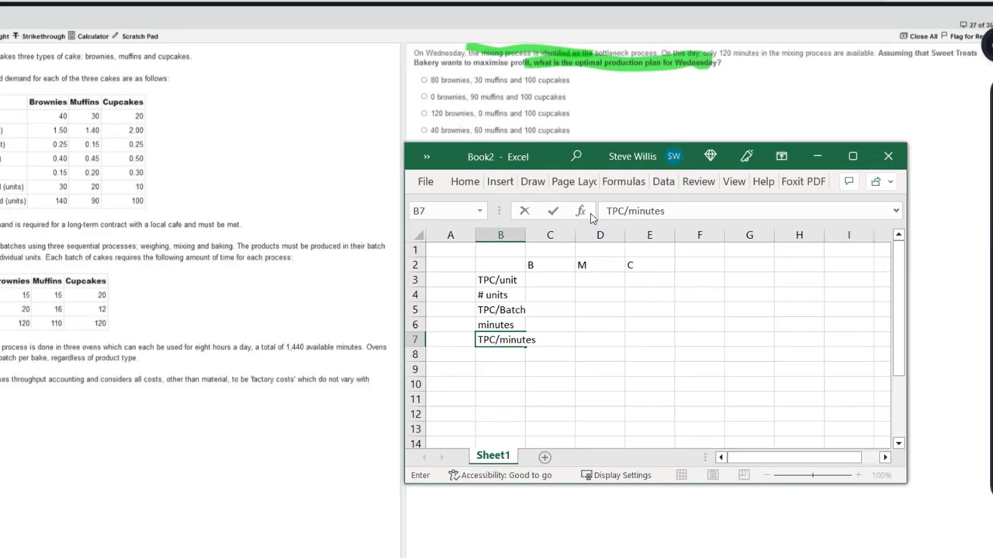
{"action": "key", "text": "BackSpace"}
{"action": "key", "text": "Return"}
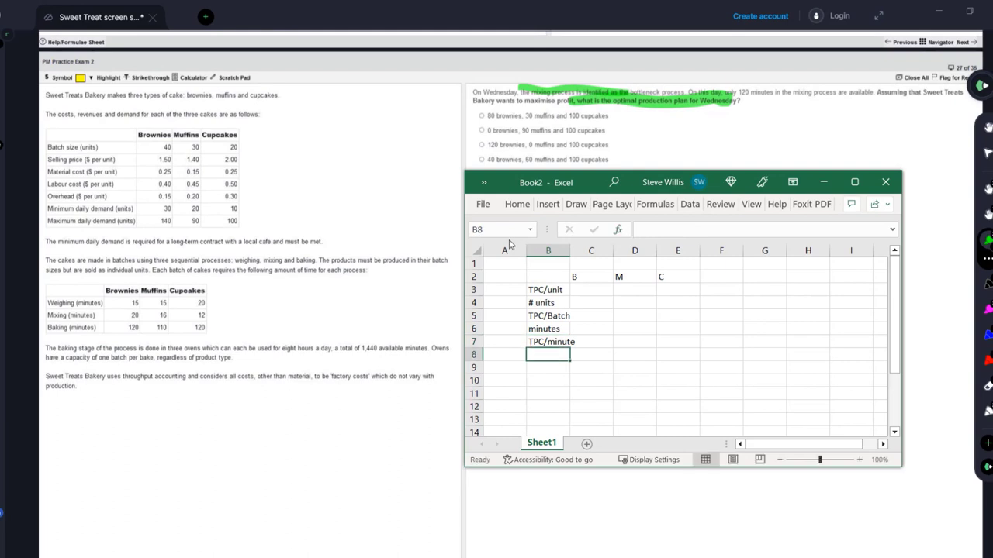
{"action": "double_click", "coordinate": [570, 250]}
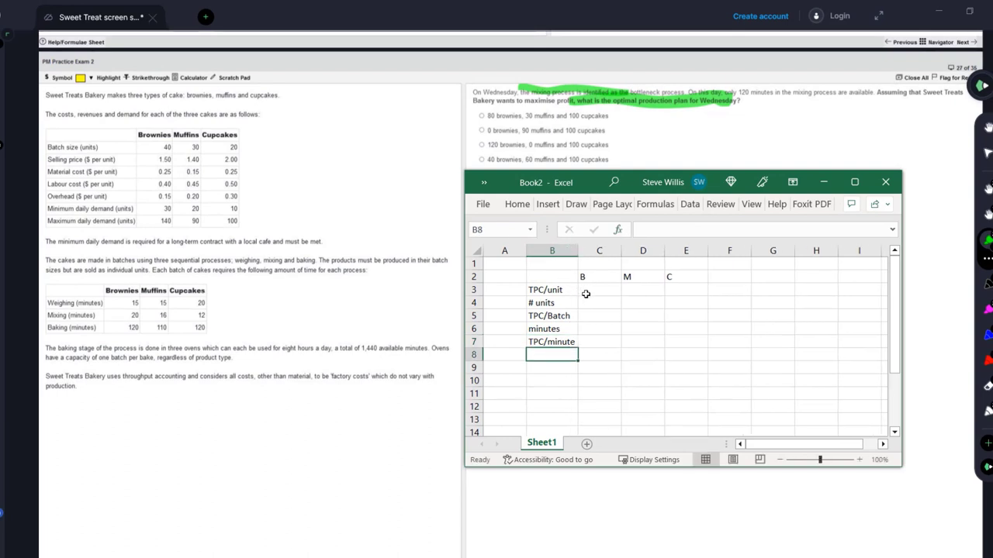
Step: Enter the throughput contribution per unit in row 3: 1.25 for B, 1.25 for M and 1.75 for C
{"action": "left_click", "coordinate": [587, 291]}
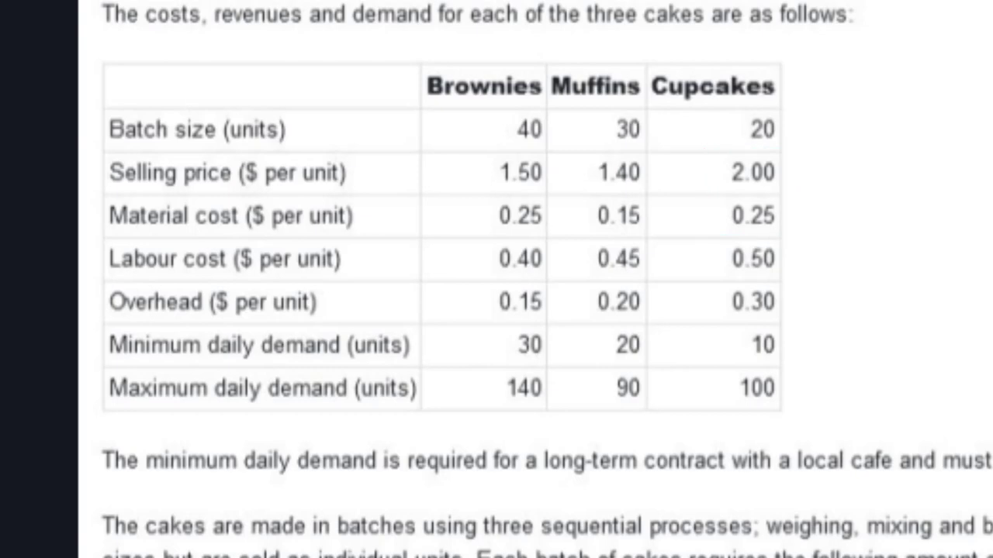
{"action": "type", "text": "1.75"}
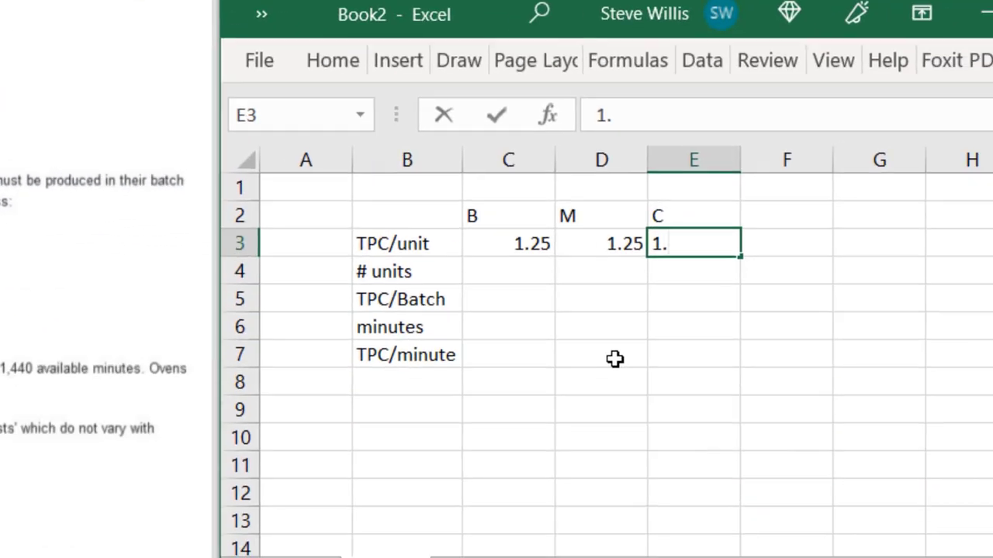
{"action": "key", "text": "Return"}
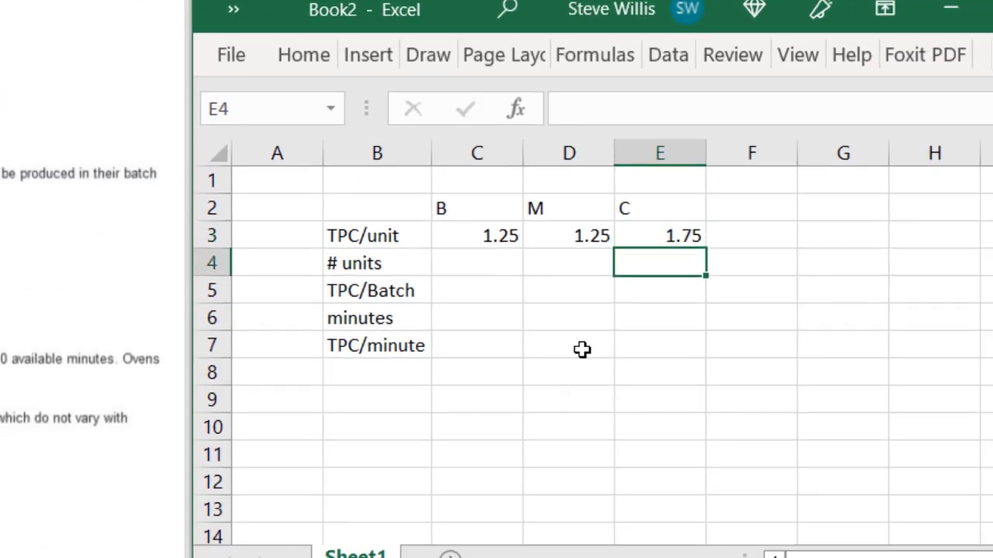
Step: Fill the # units row with the batch sizes 40, 30 and 20 in cells C4 to E4
{"action": "key", "text": "Left"}
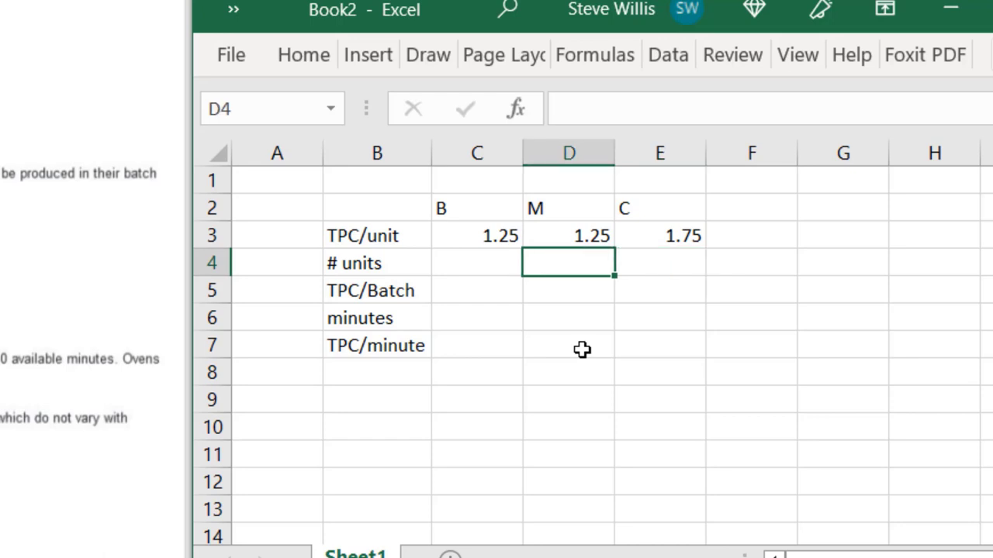
{"action": "key", "text": "Left"}
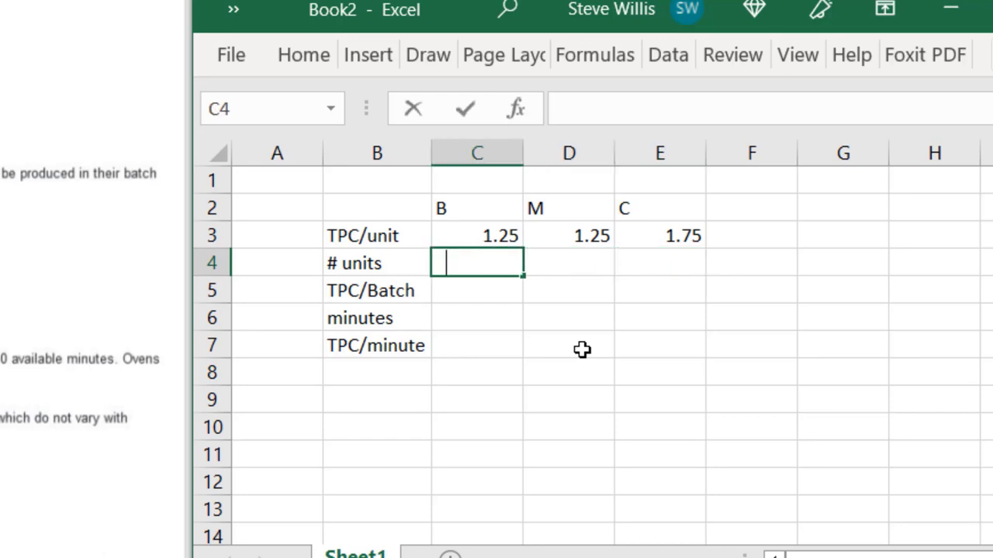
{"action": "type", "text": "40"}
{"action": "key", "text": "Tab"}
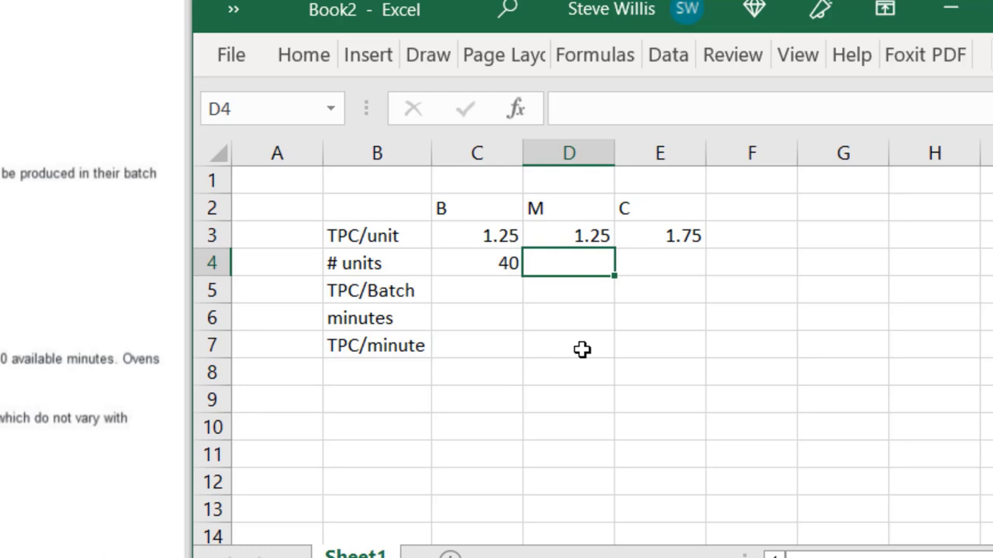
{"action": "type", "text": "30"}
{"action": "key", "text": "Tab"}
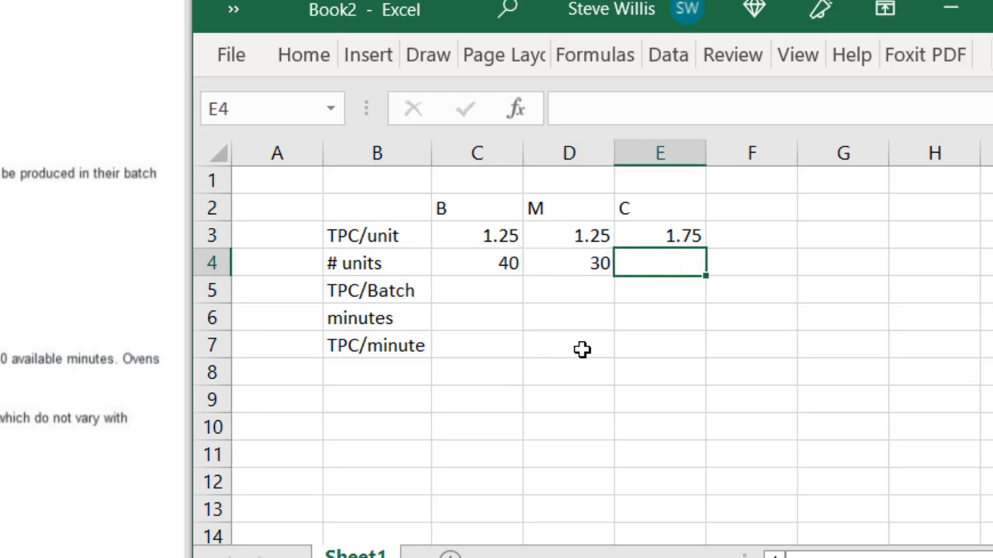
{"action": "type", "text": "20"}
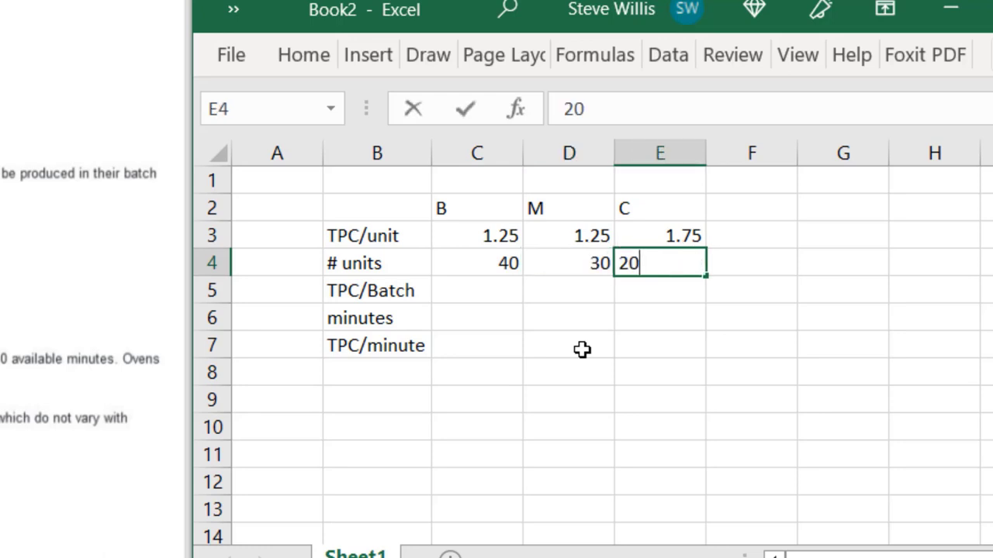
{"action": "key", "text": "Down"}
Step: Calculate the brownies' TPC/Batch in cell C5 with the formula =C3*C4
{"action": "key", "text": "Left"}
{"action": "key", "text": "Left"}
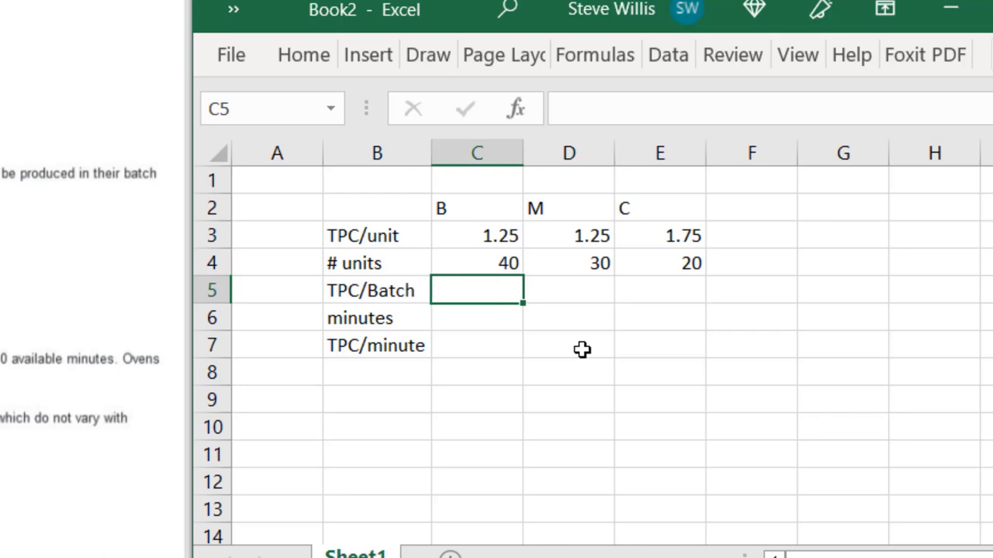
{"action": "type", "text": "="}
{"action": "left_click", "coordinate": [504, 225]}
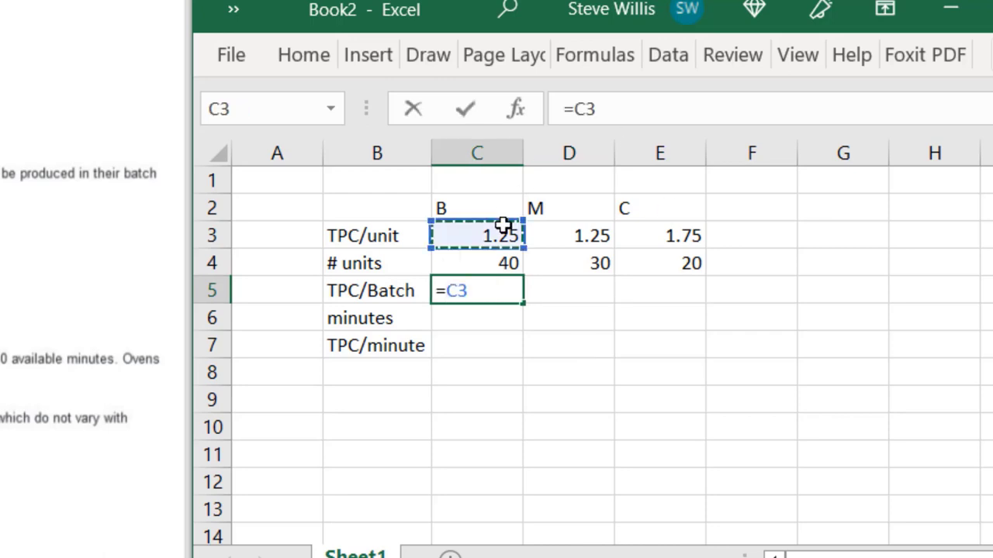
{"action": "type", "text": "*"}
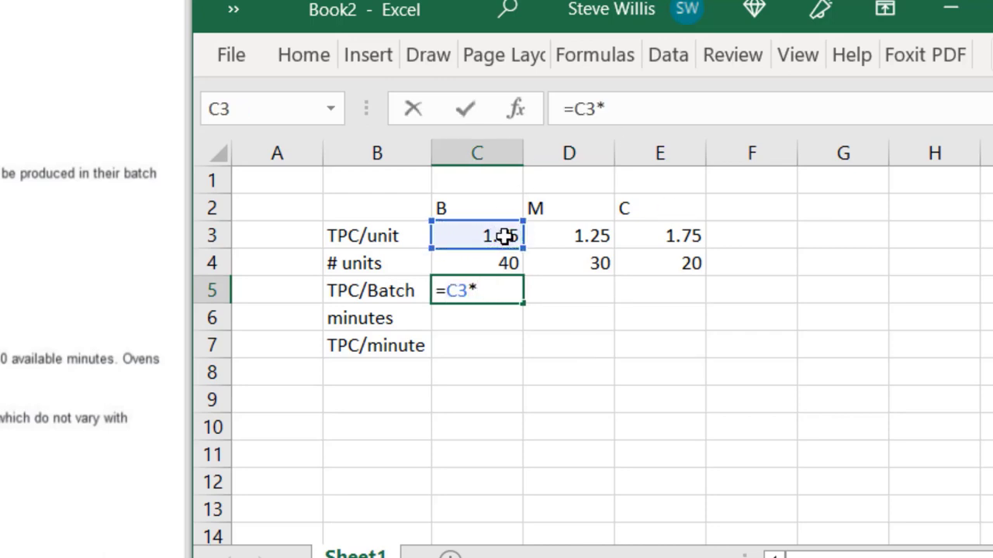
{"action": "key", "text": "Down"}
{"action": "key", "text": "Up"}
{"action": "key", "text": "Up"}
{"action": "key", "text": "Return"}
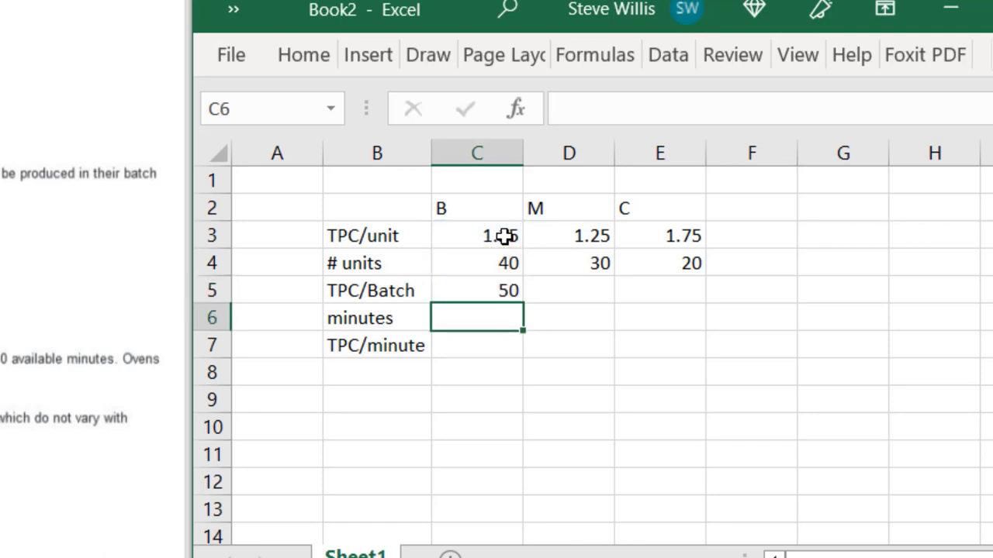
Step: Copy the TPC/Batch formula from C5 into D5 and E5 for muffins and cupcakes
{"action": "key", "text": "Up"}
{"action": "key", "text": "ctrl+c"}
{"action": "key", "text": "Right"}
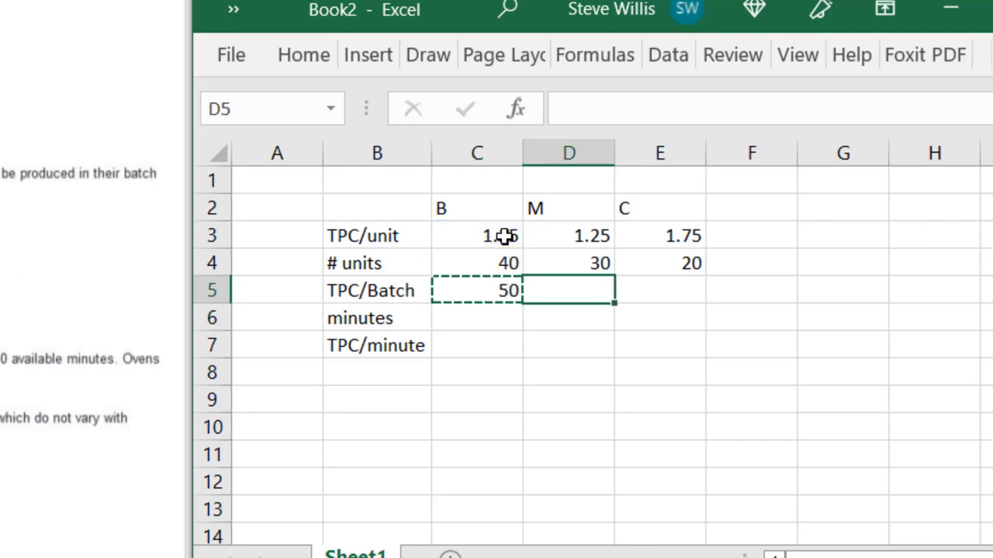
{"action": "key", "text": "ctrl+v"}
{"action": "key", "text": "Right"}
{"action": "key", "text": "ctrl+v"}
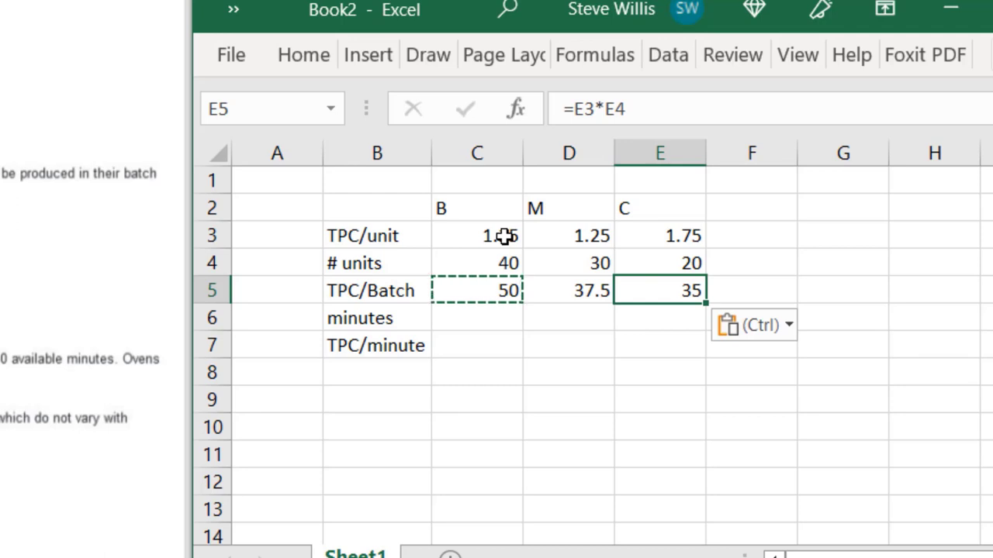
Step: Fill the minutes row with the mixing times 20, 16 and 12 in cells C6 to E6
{"action": "key", "text": "Left"}
{"action": "key", "text": "Left"}
{"action": "key", "text": "Down"}
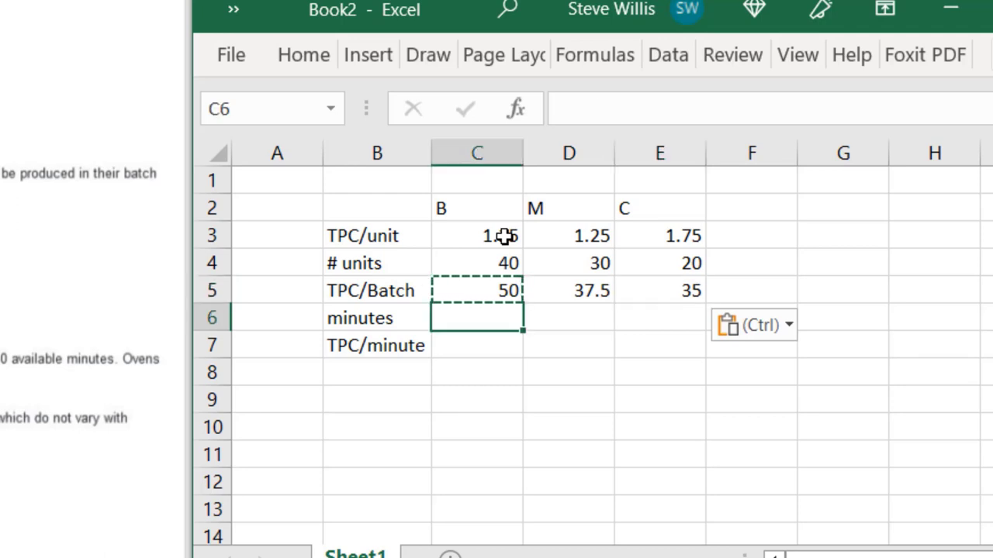
{"action": "type", "text": "20"}
{"action": "key", "text": "Tab"}
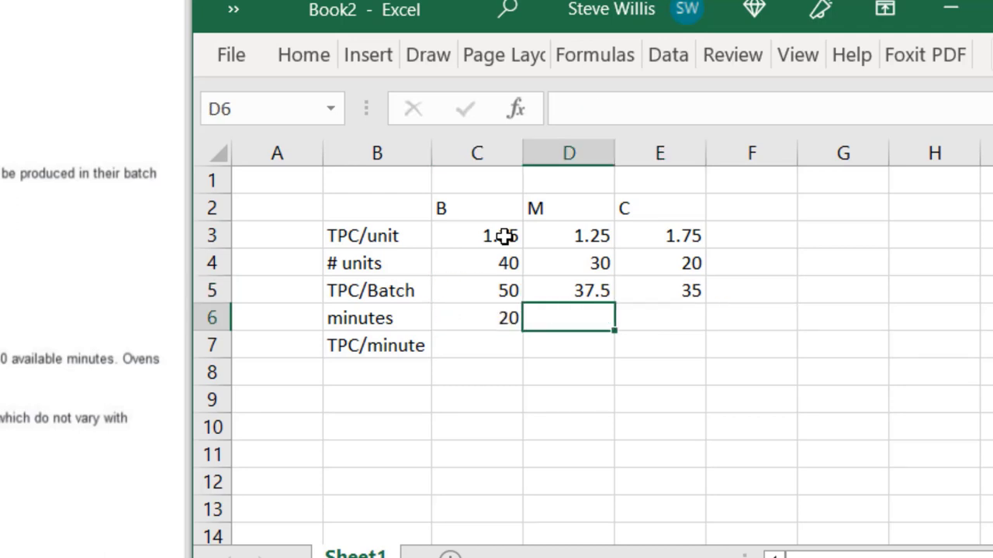
{"action": "type", "text": "16"}
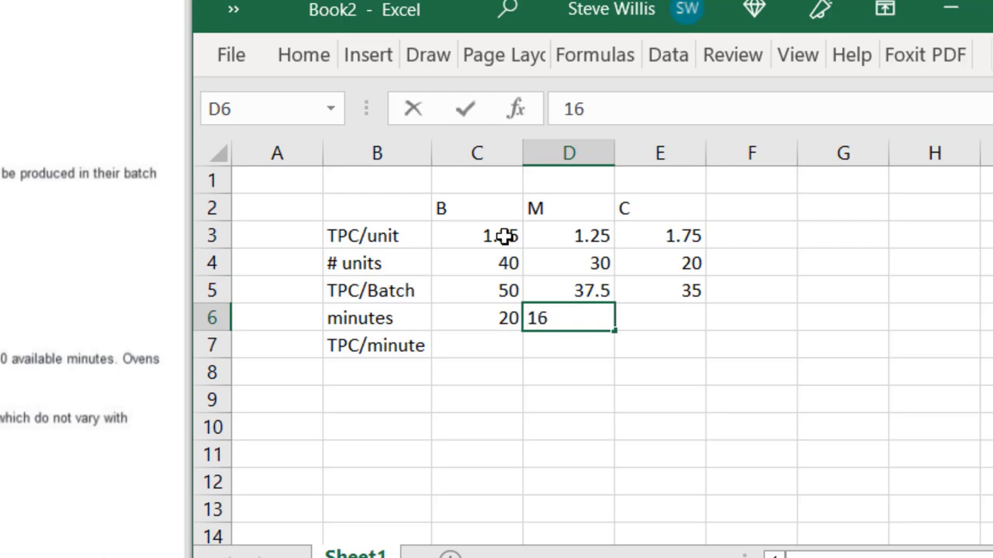
{"action": "key", "text": "Tab"}
{"action": "type", "text": "12"}
{"action": "key", "text": "Return"}
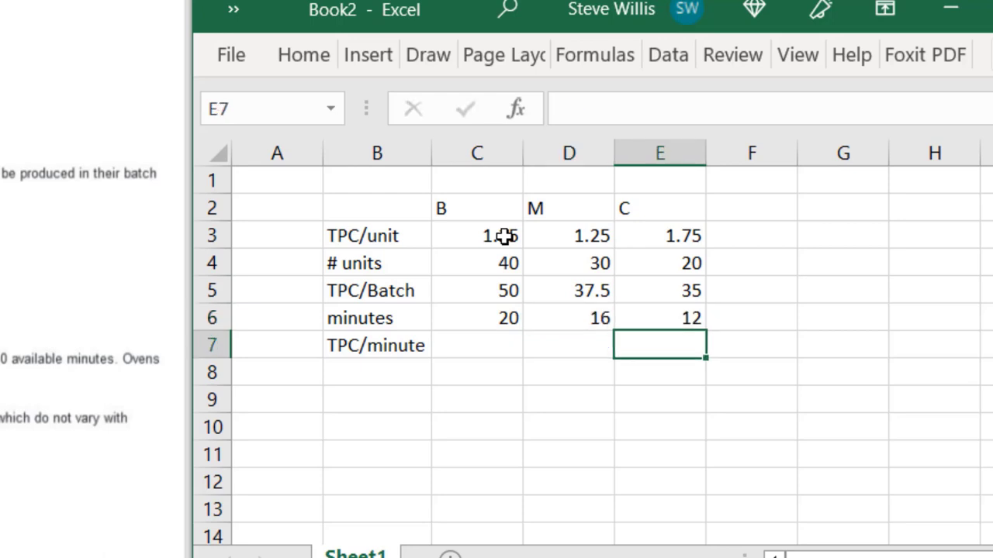
Step: Calculate the brownies' TPC/minute in cell C7 with the formula =C5/C6
{"action": "key", "text": "Left"}
{"action": "key", "text": "Left"}
{"action": "type", "text": "="}
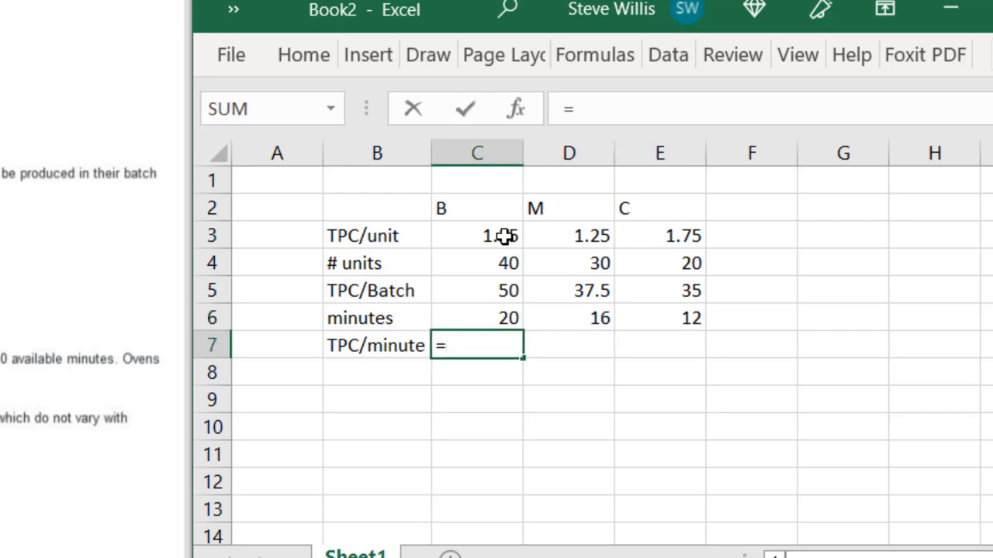
{"action": "left_click", "coordinate": [505, 291]}
{"action": "type", "text": "/"}
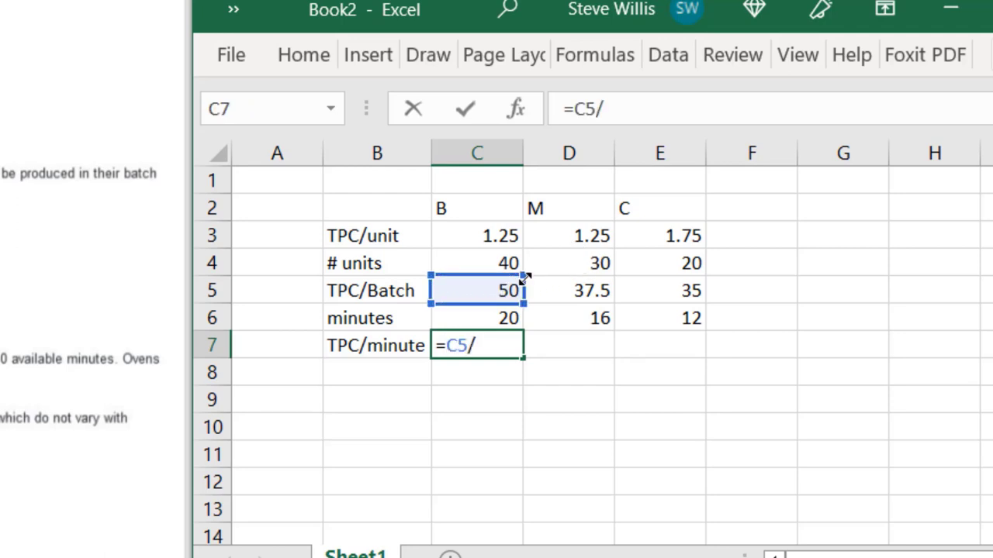
{"action": "left_click", "coordinate": [505, 312]}
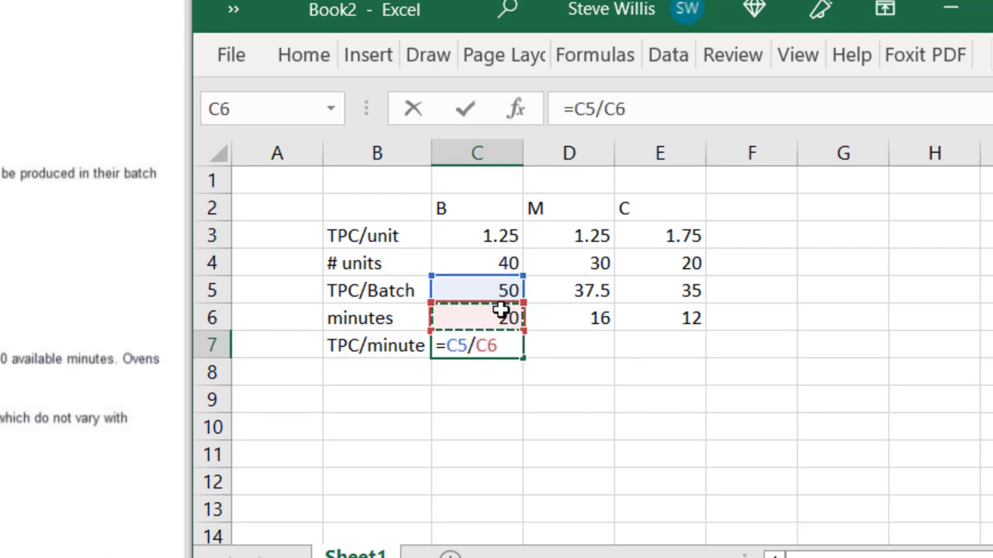
{"action": "key", "text": "Return"}
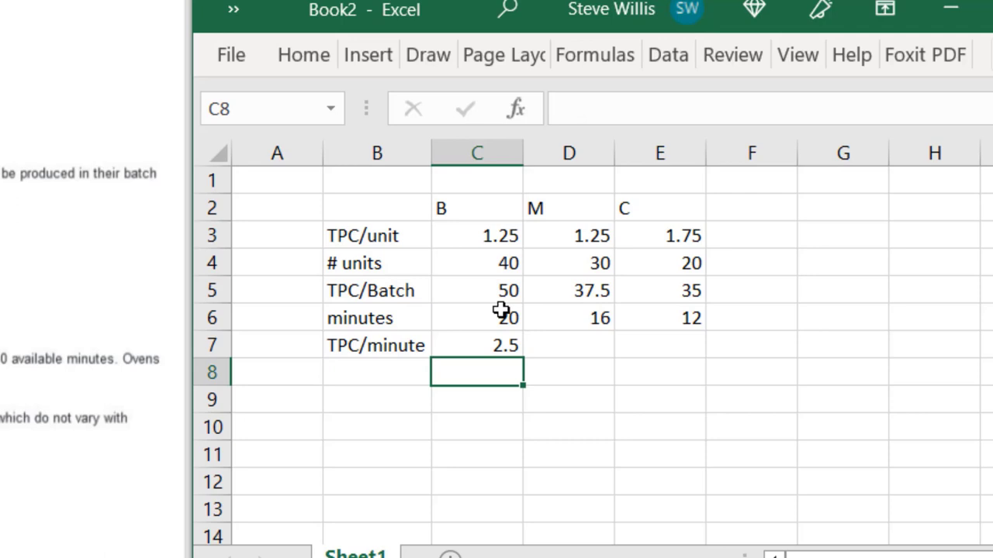
Step: Copy the TPC/minute formula from C7 into D7 and E7 for muffins and cupcakes
{"action": "key", "text": "Up"}
{"action": "key", "text": "ctrl+c"}
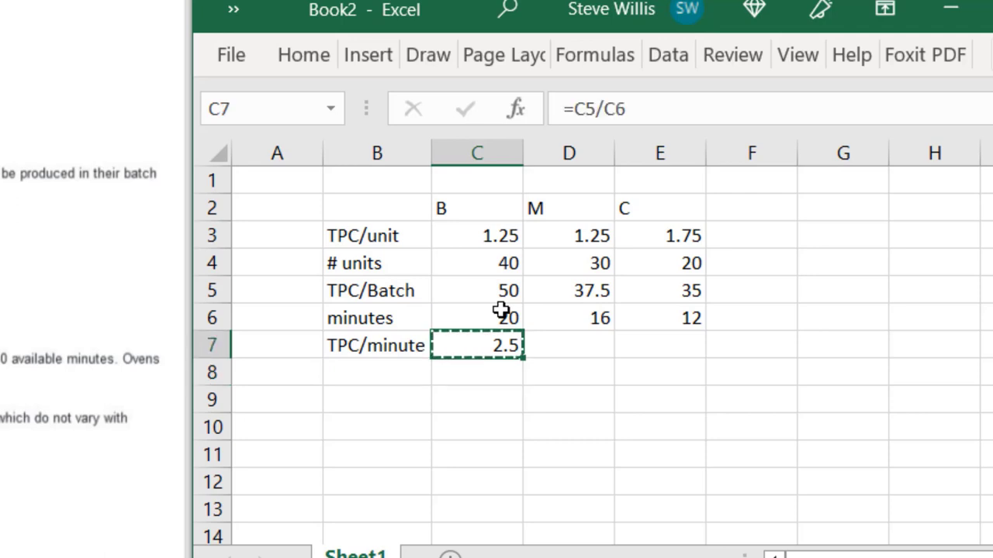
{"action": "key", "text": "Right"}
{"action": "key", "text": "ctrl+v"}
{"action": "key", "text": "Right"}
{"action": "key", "text": "ctrl+v"}
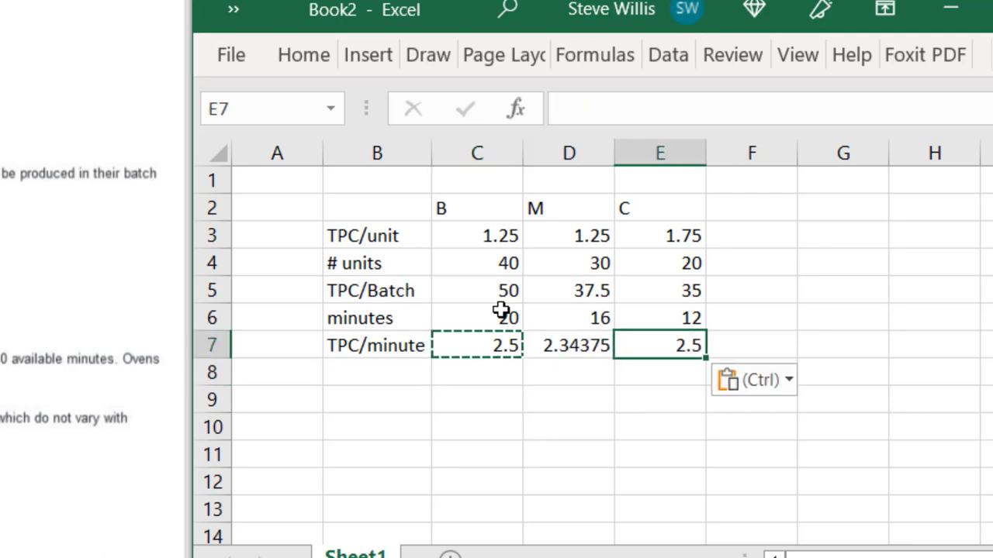
{"action": "key", "text": "Down"}
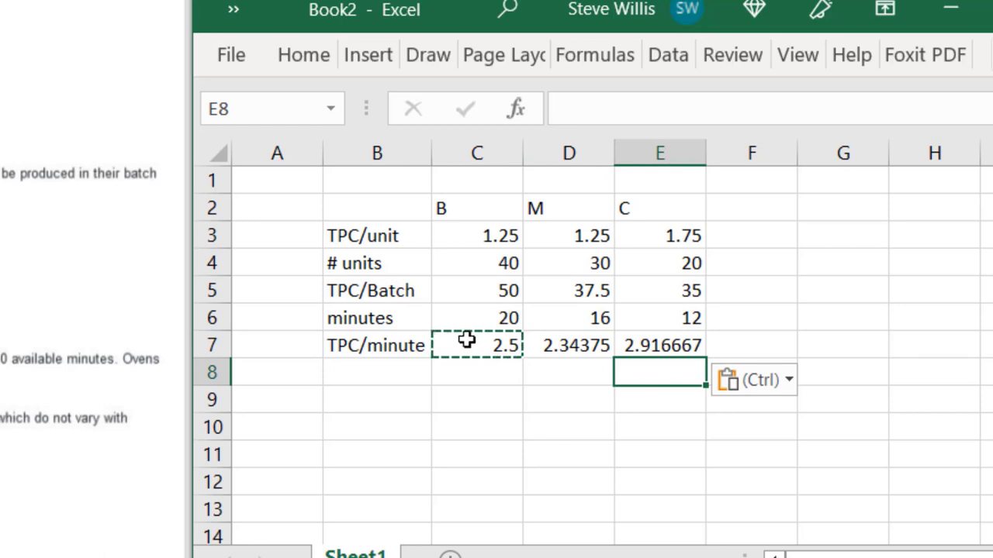
Step: Label cell B8 as RANK, directly below the TPC/minute label
{"action": "left_click_drag", "start_coordinate": [406, 354], "coordinate": [405, 360]}
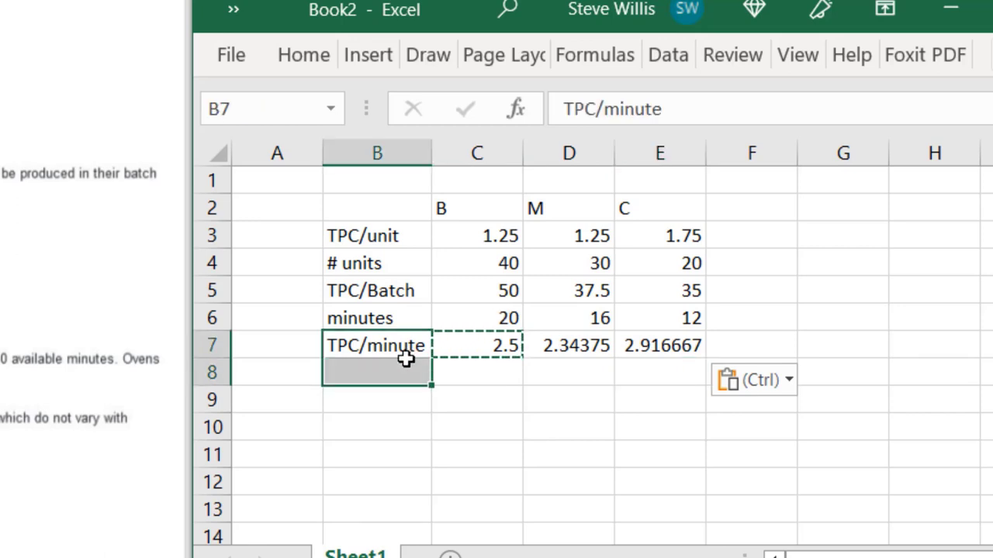
{"action": "left_click", "coordinate": [418, 402]}
{"action": "left_click", "coordinate": [370, 354]}
{"action": "left_click", "coordinate": [371, 371]}
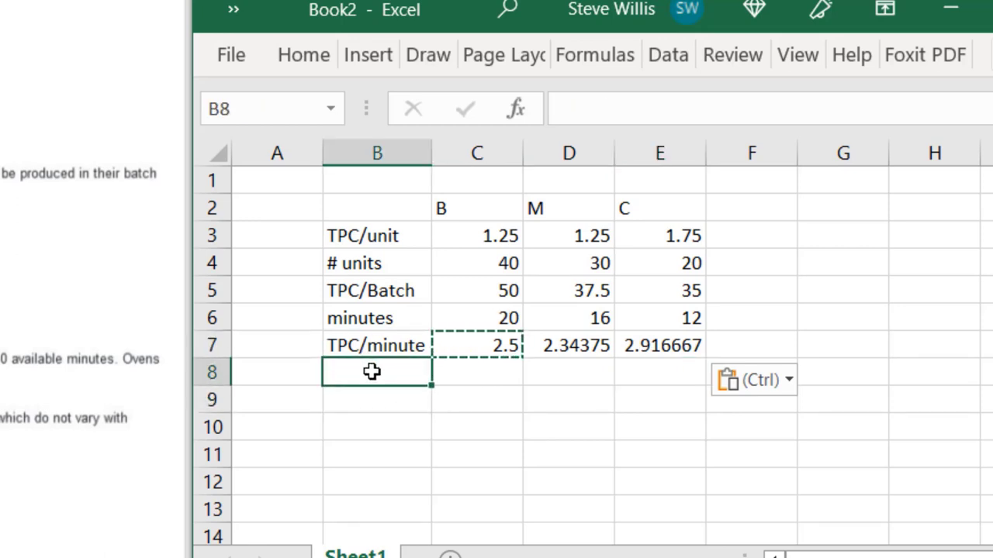
{"action": "type", "text": "RANK"}
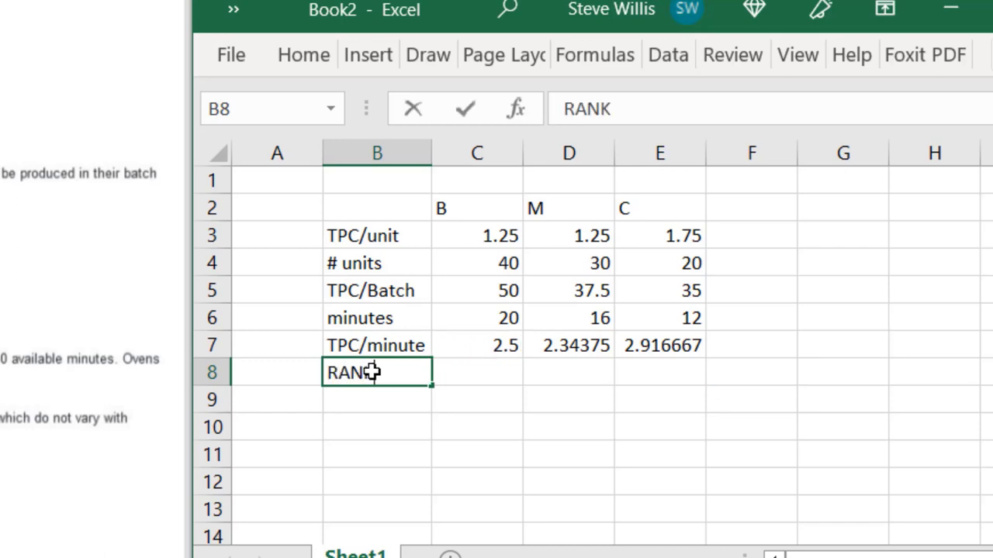
Step: Rank the products in row 8: 1 for cupcakes in E8, 2 for brownies in C8 and 3 for muffins in D8
{"action": "key", "text": "Tab"}
{"action": "key", "text": "Tab"}
{"action": "key", "text": "Tab"}
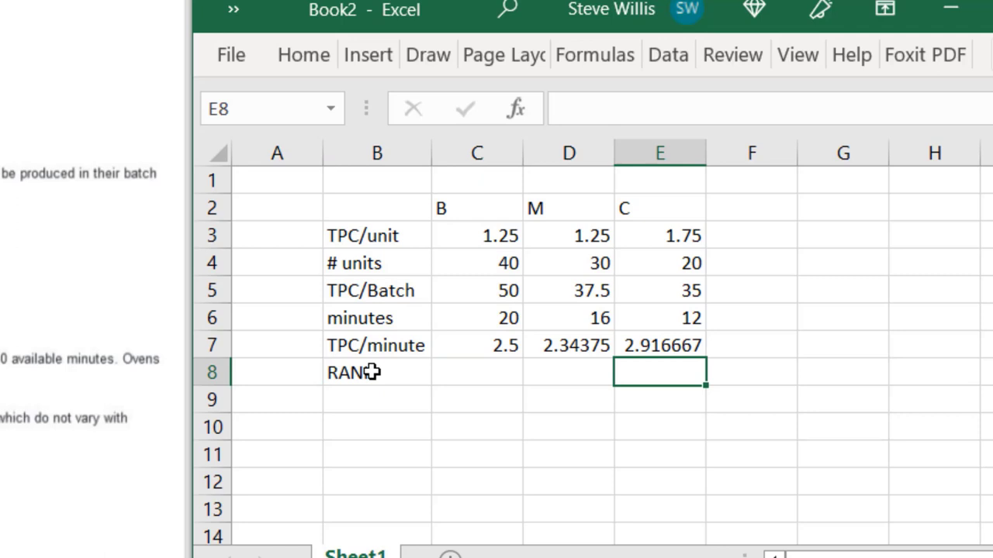
{"action": "type", "text": "1"}
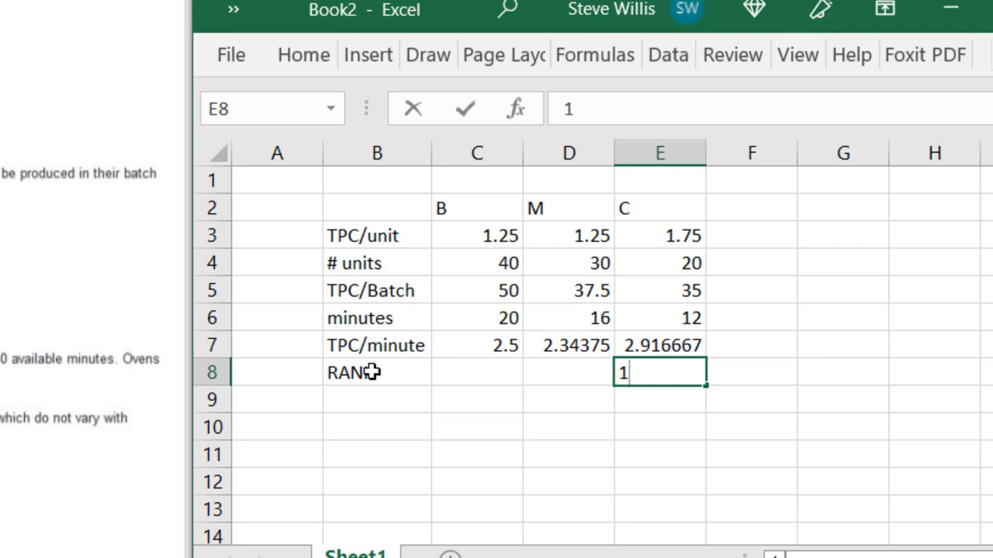
{"action": "key", "text": "Left"}
{"action": "key", "text": "Left"}
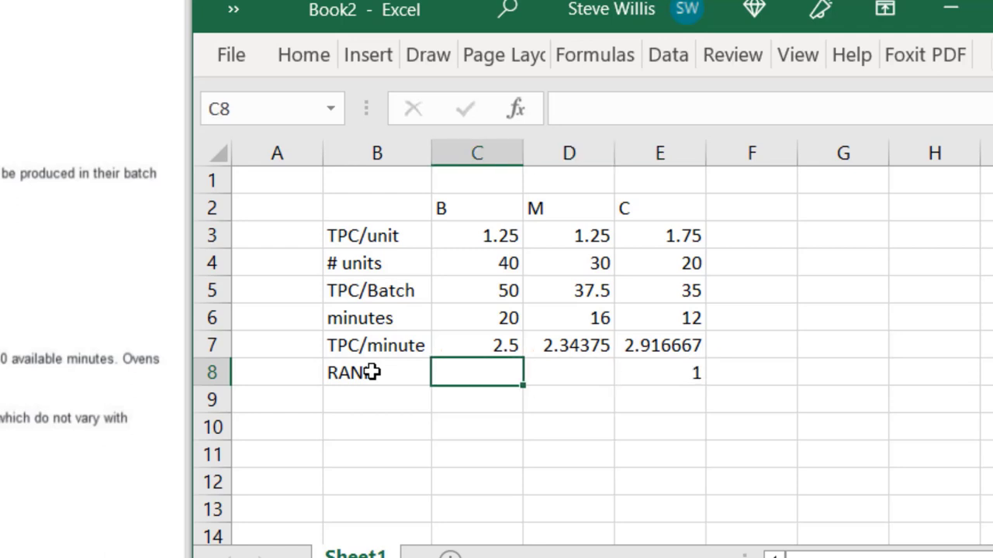
{"action": "type", "text": "2"}
{"action": "key", "text": "Right"}
{"action": "key", "text": "Right"}
{"action": "key", "text": "Left"}
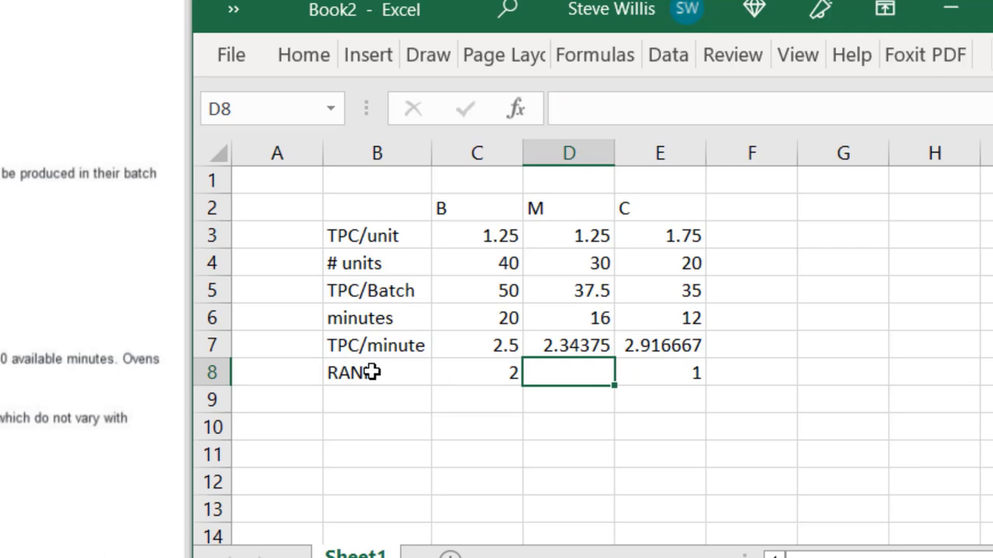
{"action": "type", "text": "3"}
{"action": "key", "text": "Return"}
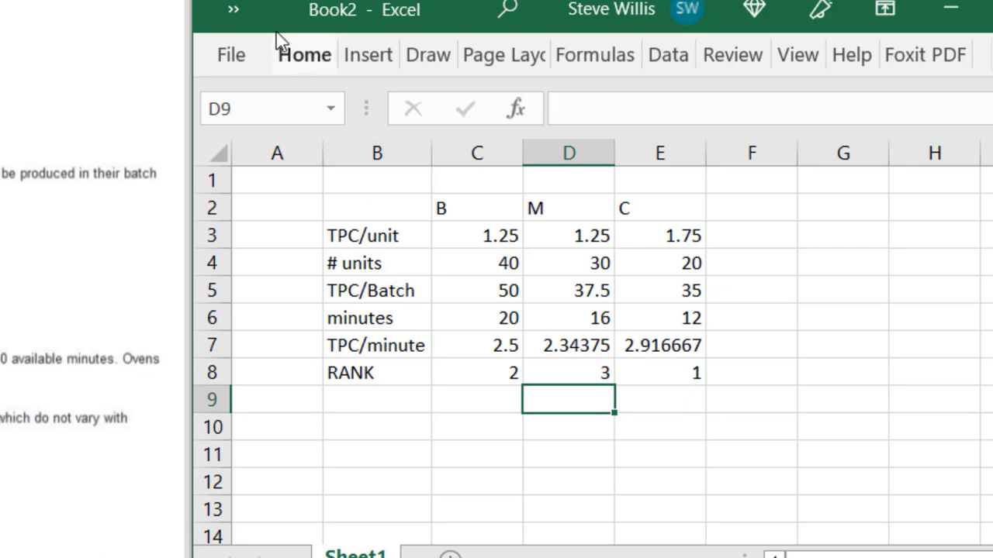
Step: Reposition the spreadsheet window just below the Wednesday question's answer options so both stay readable
{"action": "left_click_drag", "start_coordinate": [275, 13], "coordinate": [288, 65]}
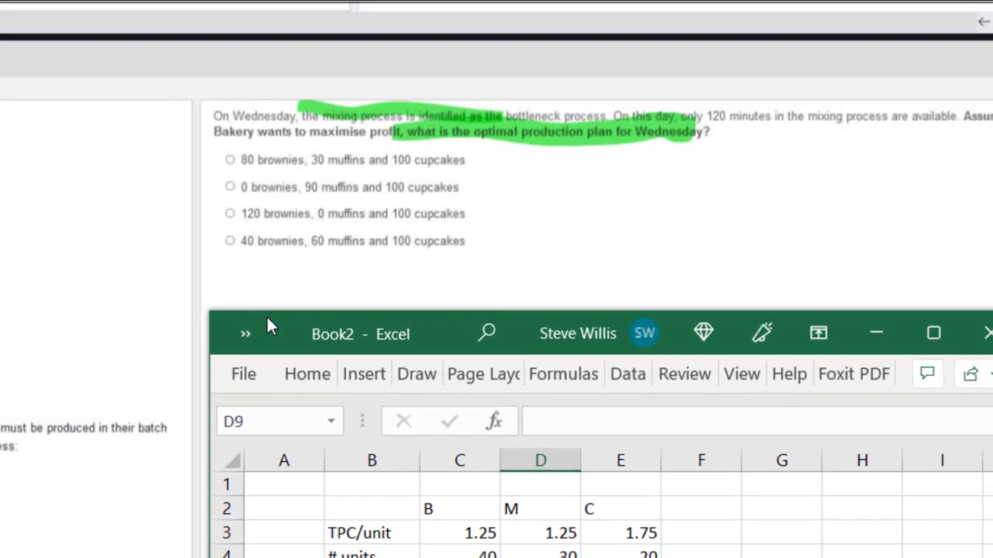
{"action": "key", "text": "alt+Tab"}
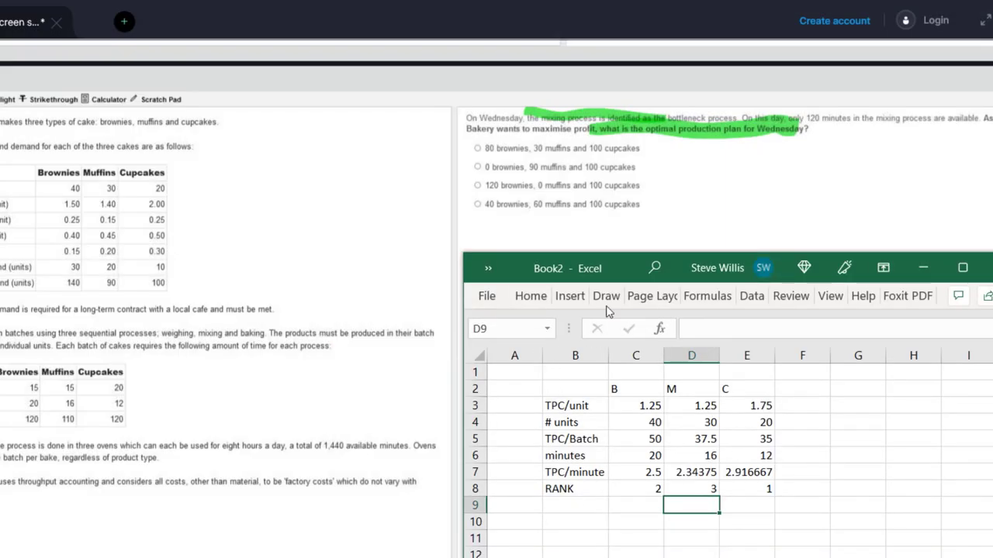
{"action": "left_click_drag", "start_coordinate": [638, 277], "coordinate": [645, 249]}
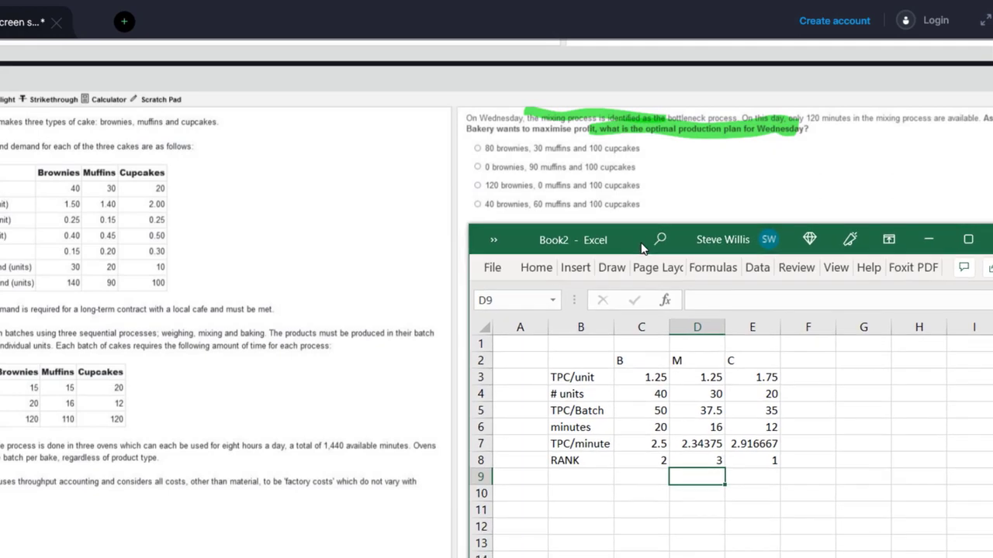
Step: Enter the section title PRODUCTION PLAN in cell B10
{"action": "left_click", "coordinate": [594, 493]}
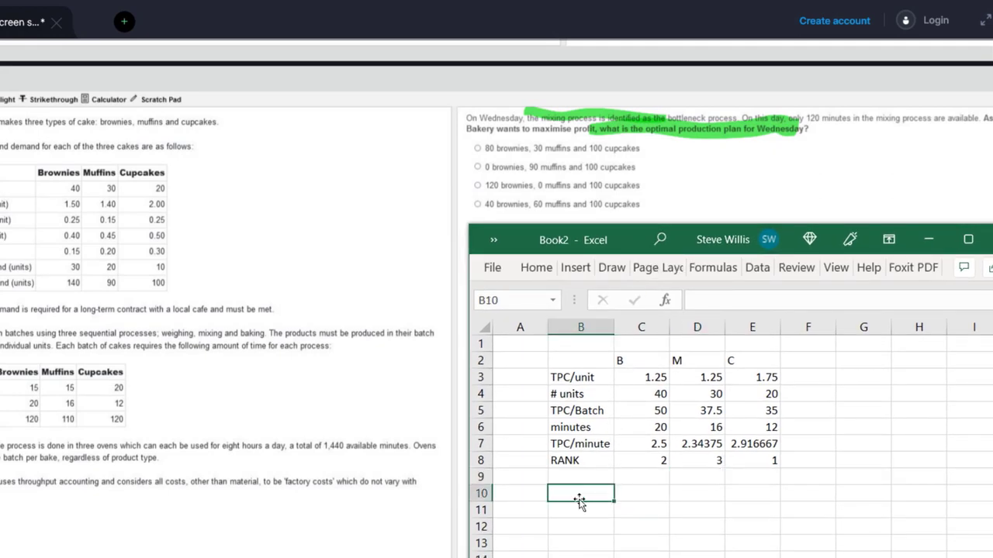
{"action": "type", "text": "PR"}
{"action": "type", "text": "ODUCTIO"}
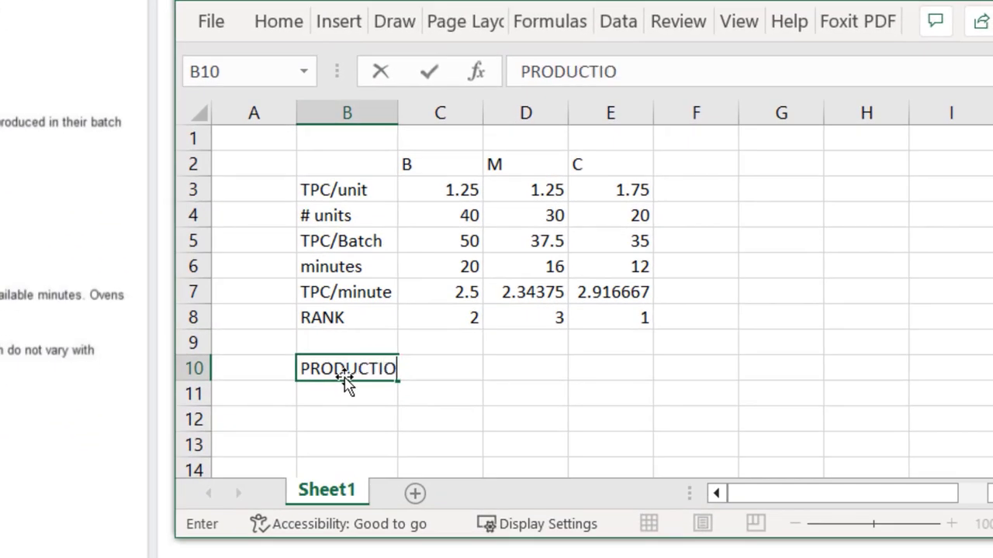
{"action": "type", "text": "N PLAN"}
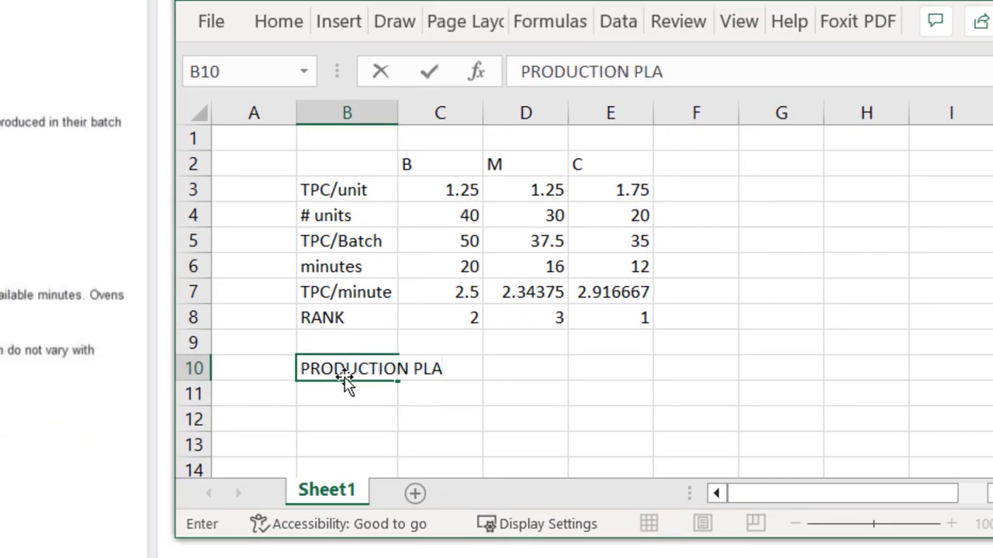
{"action": "key", "text": "Return"}
Step: Enter the column header Product in cell B11, under the PRODUCTION PLAN title
{"action": "key", "text": "Down"}
{"action": "key", "text": "Down"}
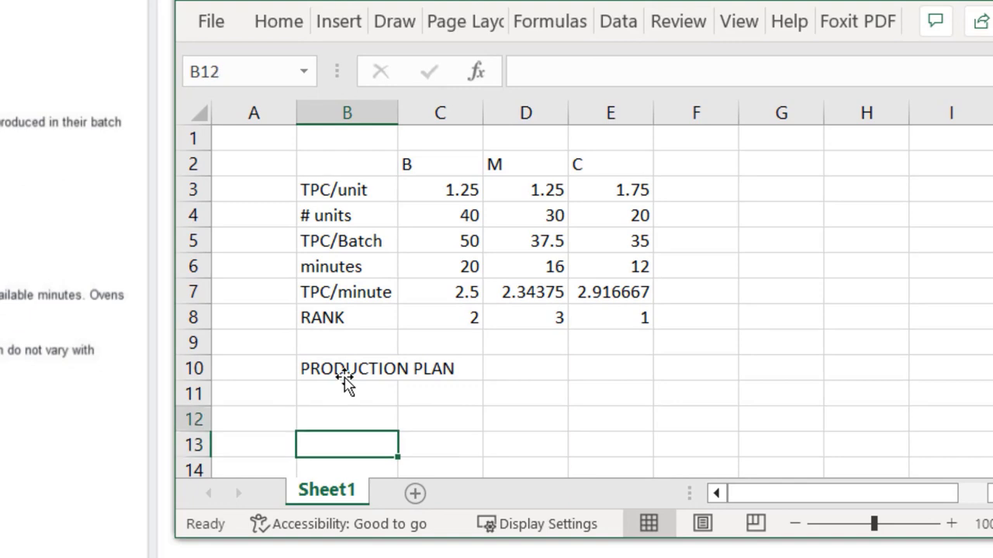
{"action": "key", "text": "Up"}
{"action": "key", "text": "Up"}
{"action": "key", "text": "Down"}
{"action": "key", "text": "Down"}
{"action": "key", "text": "Down"}
{"action": "key", "text": "Down"}
{"action": "key", "text": "Down"}
{"action": "key", "text": "Down"}
{"action": "key", "text": "Down"}
{"action": "key", "text": "Down"}
{"action": "key", "text": "Down"}
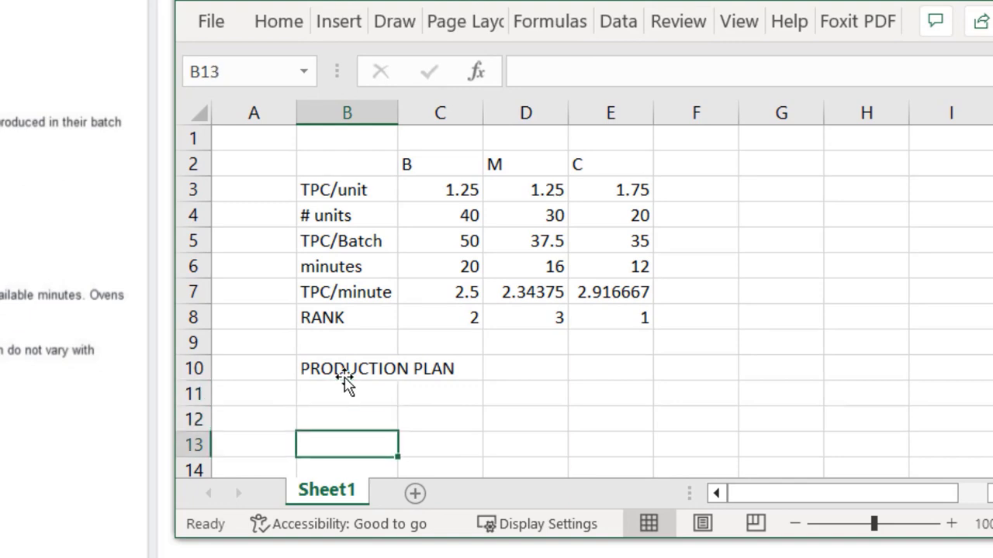
{"action": "key", "text": "Up"}
{"action": "key", "text": "Up"}
{"action": "key", "text": "Up"}
{"action": "key", "text": "Up"}
{"action": "key", "text": "Up"}
{"action": "key", "text": "Up"}
{"action": "key", "text": "Up"}
{"action": "key", "text": "Up"}
{"action": "key", "text": "Up"}
{"action": "type", "text": "Produc"}
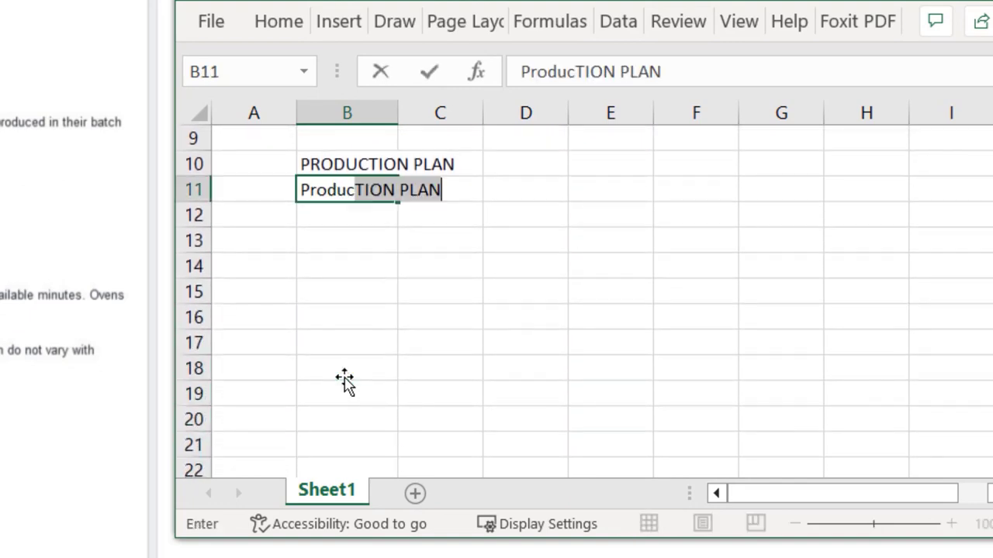
{"action": "type", "text": "t"}
{"action": "key", "text": "Delete"}
{"action": "key", "text": "Tab"}
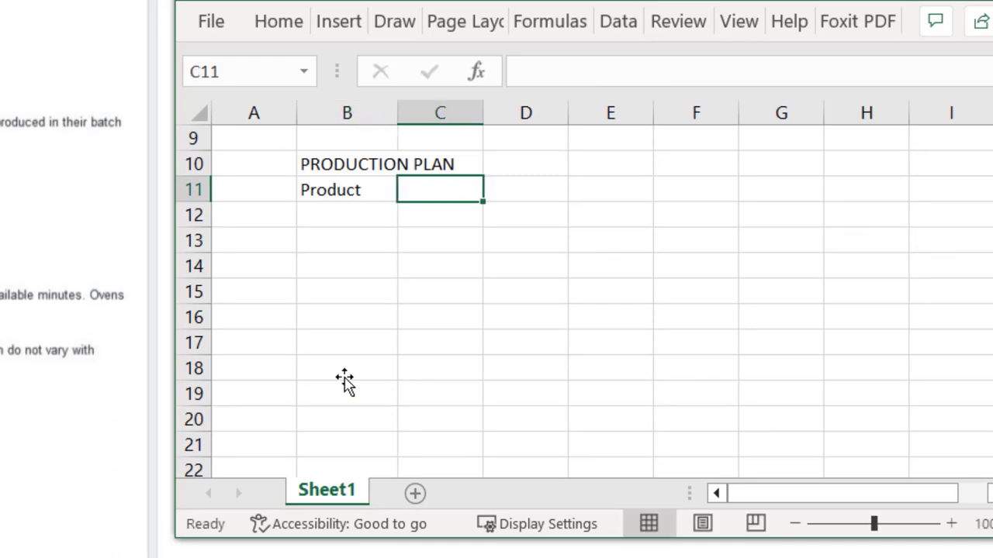
Step: Add the headers #, Minutes used and Minutes remain in C11 to E11, and widen the minutes columns to fit
{"action": "type", "text": "#"}
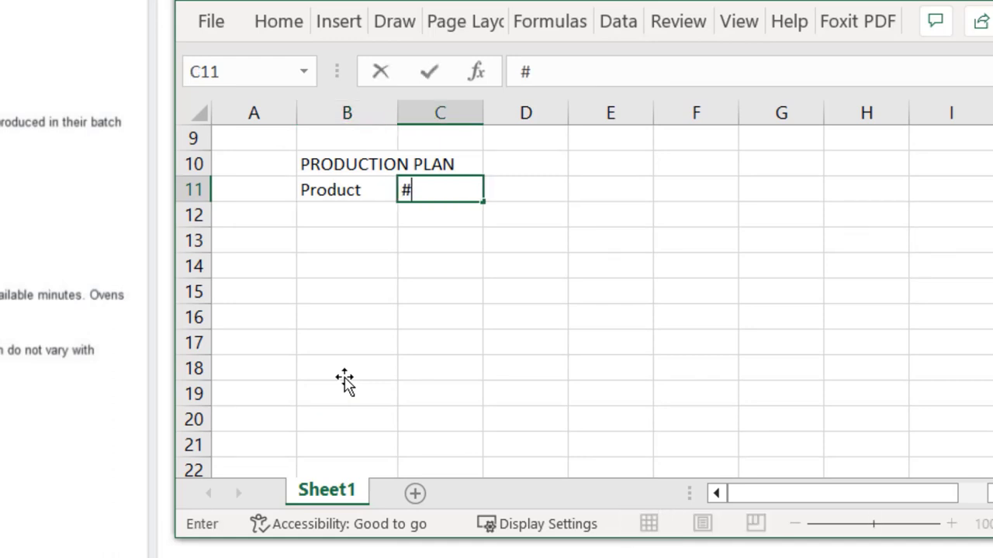
{"action": "key", "text": "Tab"}
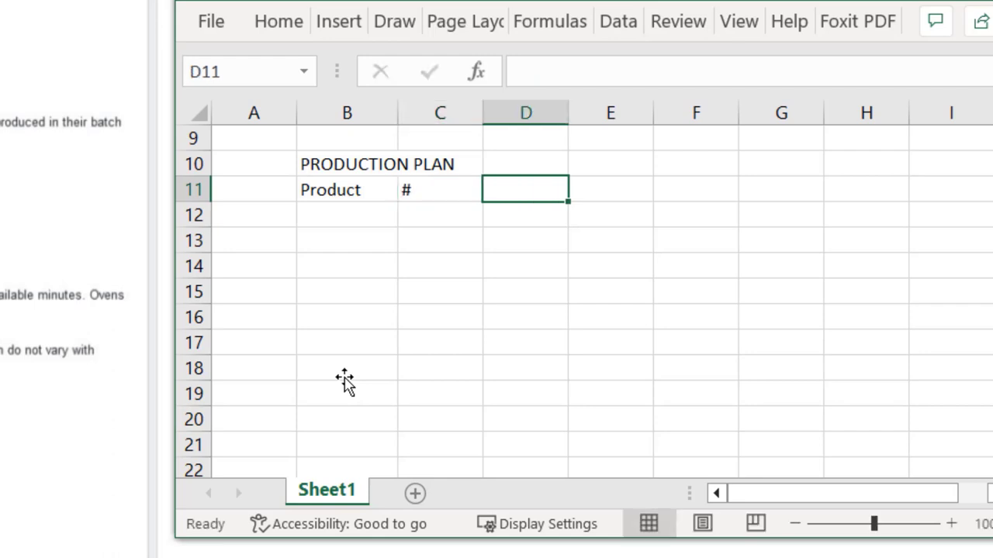
{"action": "type", "text": "Minutes used"}
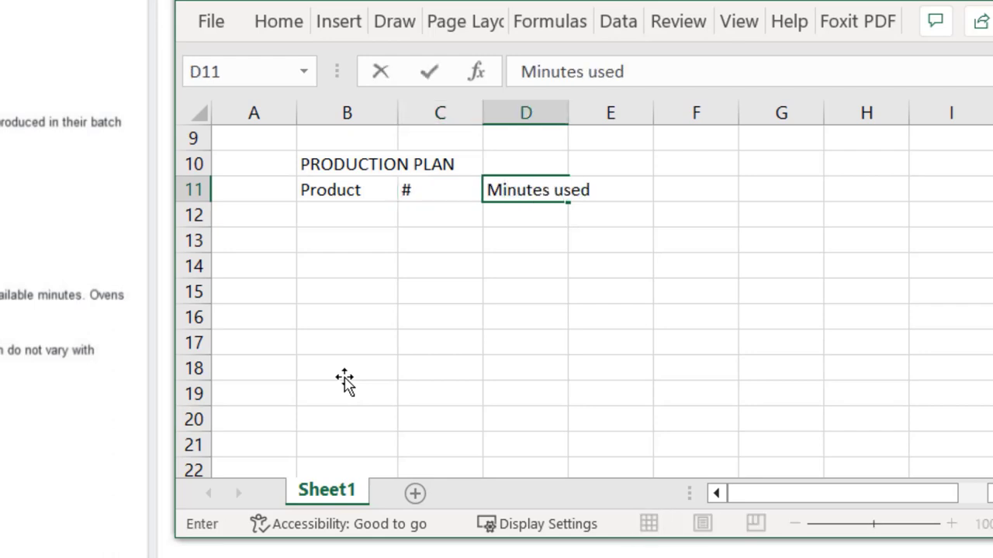
{"action": "key", "text": "Tab"}
{"action": "type", "text": "Mi"}
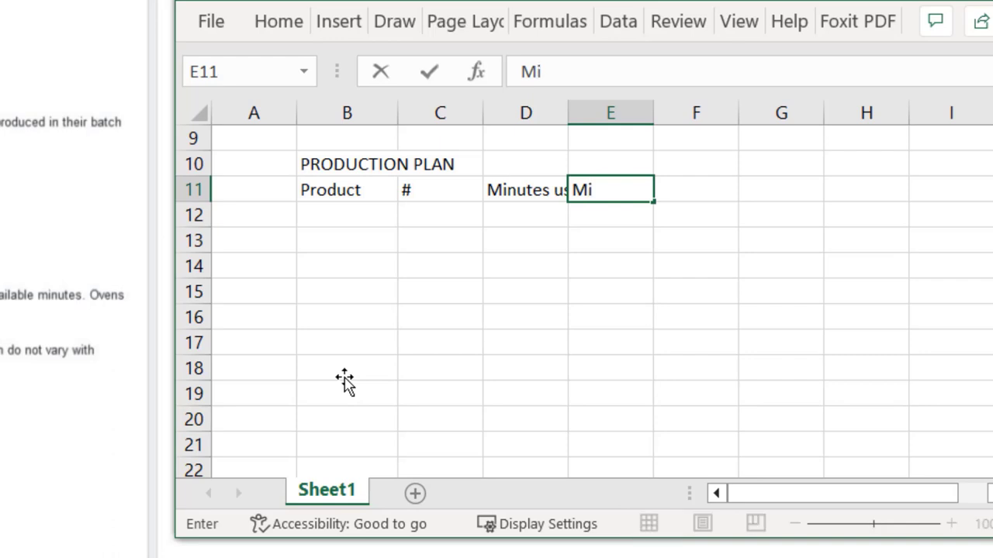
{"action": "type", "text": "nutes remain"}
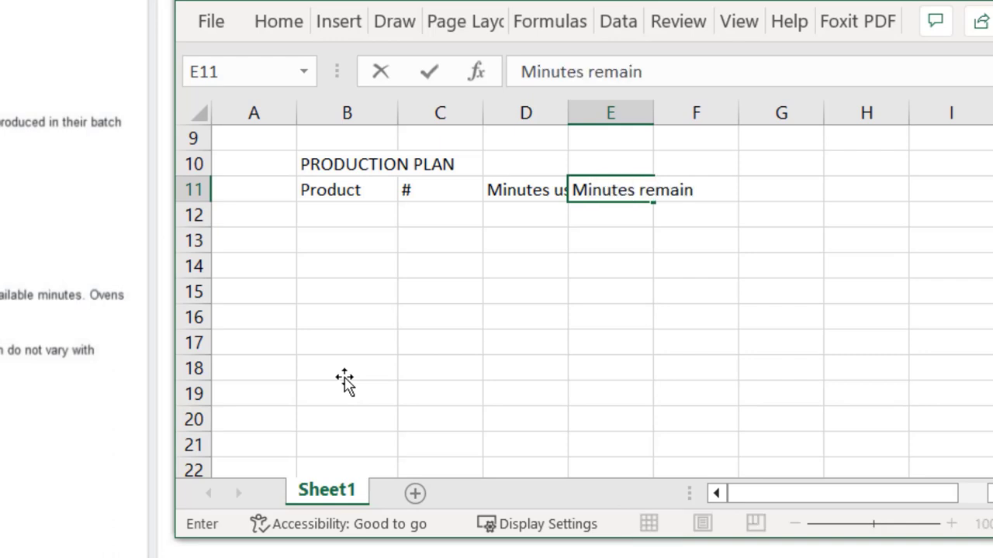
{"action": "key", "text": "Return"}
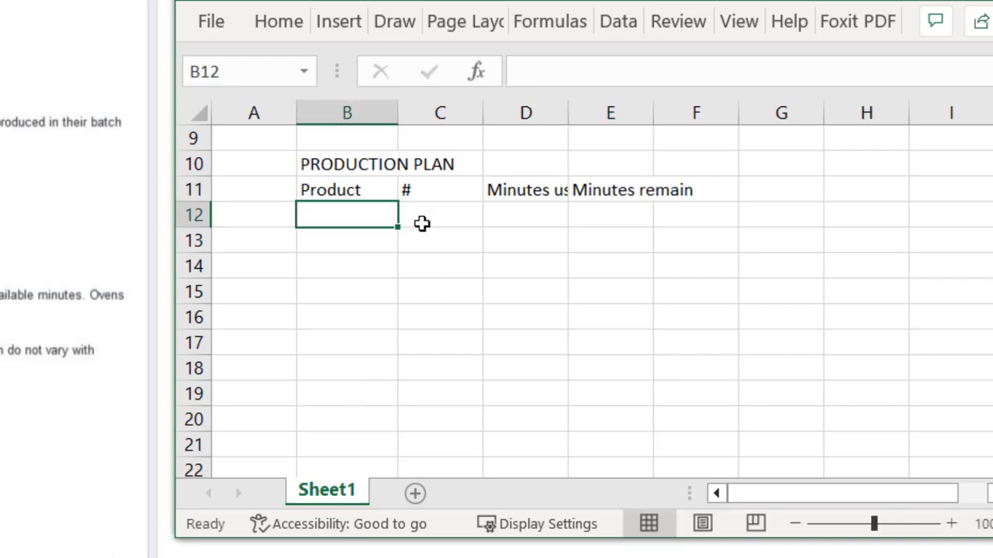
{"action": "left_click_drag", "start_coordinate": [570, 113], "coordinate": [595, 113]}
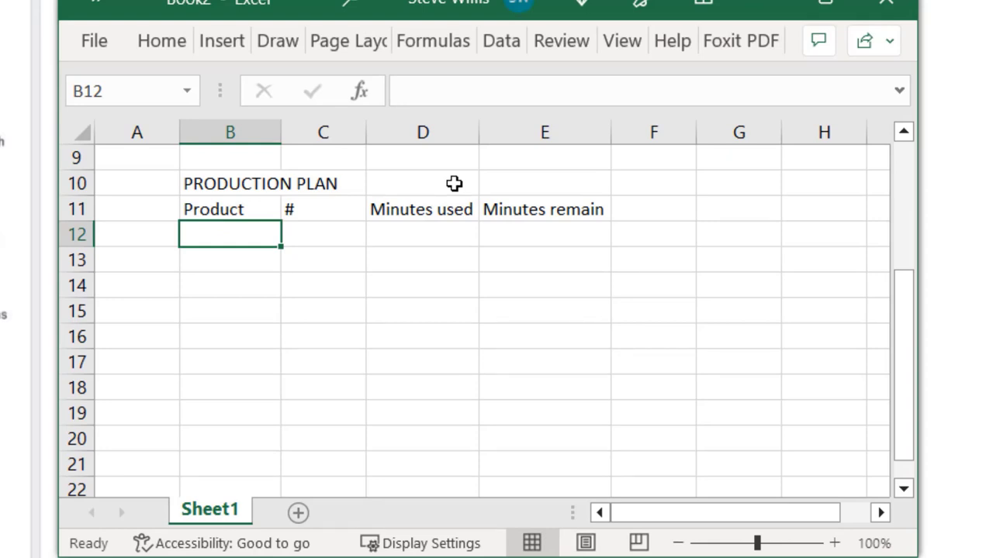
Step: List the products in rank order as C, B and M in cells B12 to B14
{"action": "type", "text": "C"}
{"action": "key", "text": "Return"}
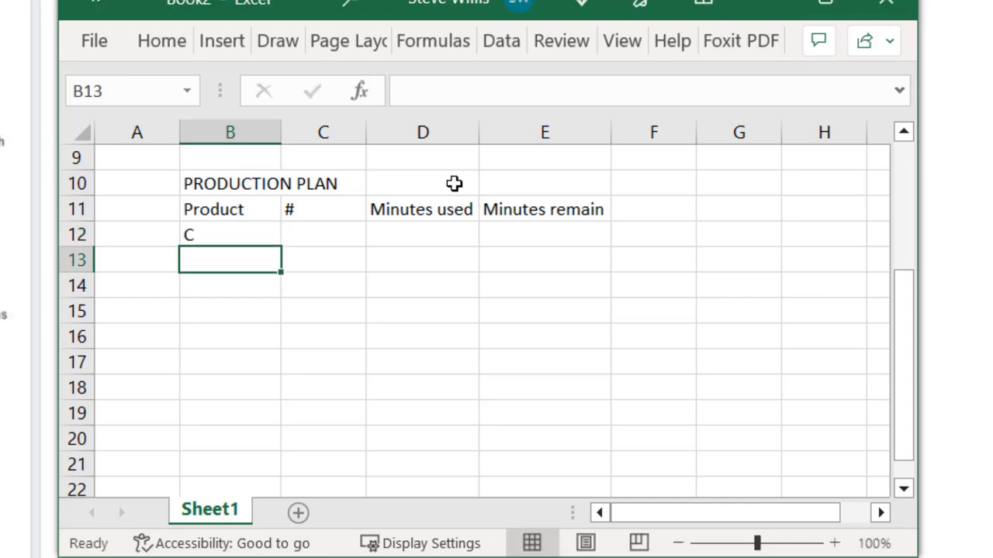
{"action": "type", "text": "B"}
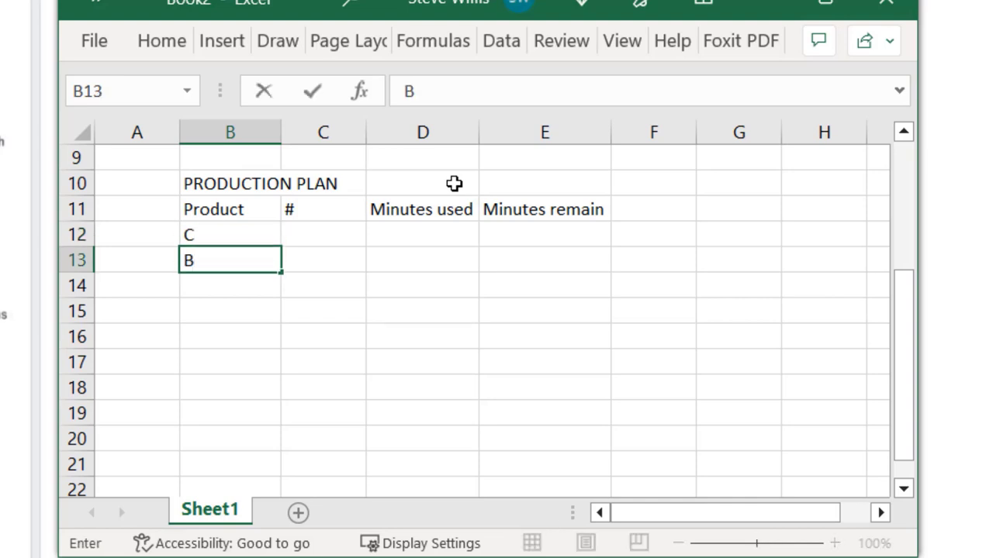
{"action": "key", "text": "Return"}
{"action": "type", "text": "M"}
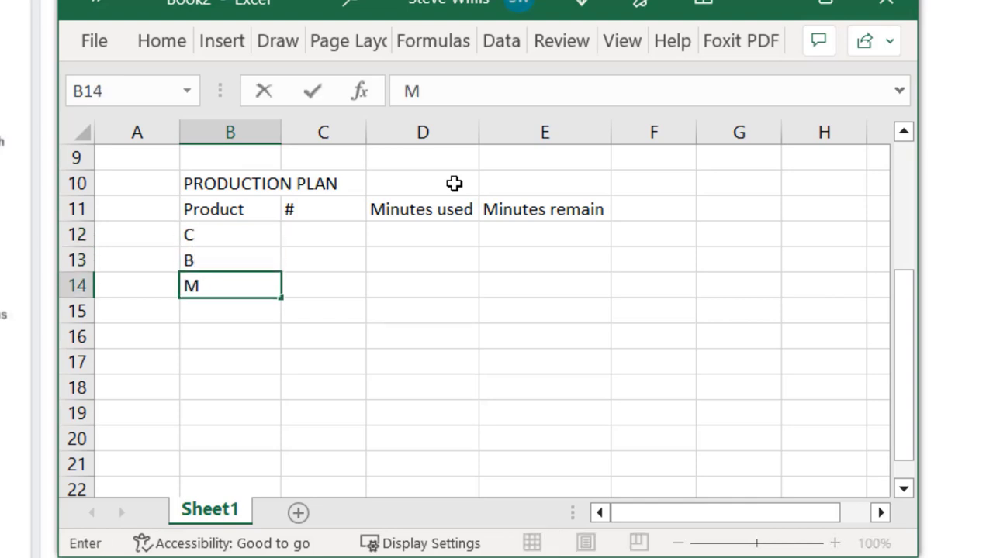
{"action": "key", "text": "Up"}
Step: Enter the production quantities 20, 40 and 30 for products C, B and M in cells C12 to C14
{"action": "key", "text": "Up"}
{"action": "key", "text": "Right"}
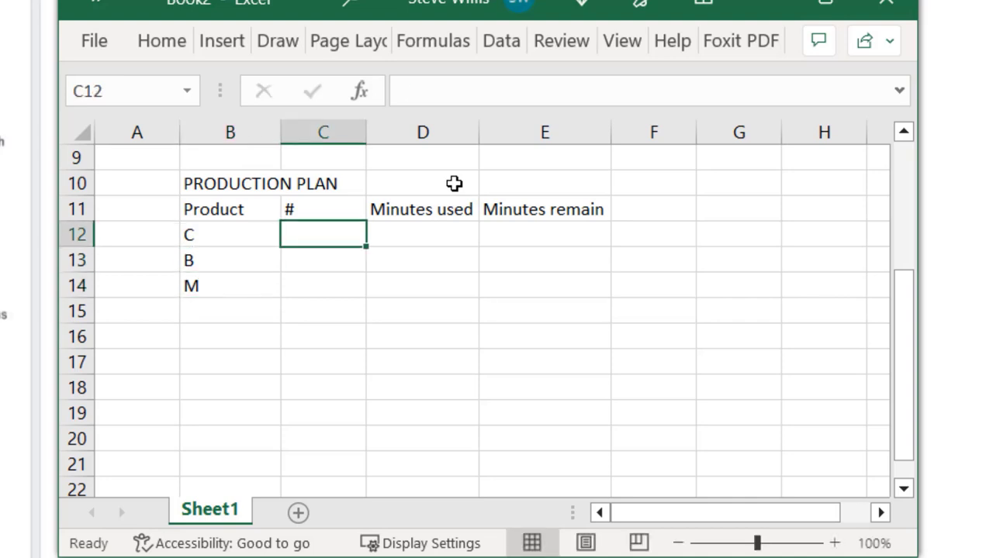
{"action": "type", "text": "29"}
{"action": "key", "text": "BackSpace"}
{"action": "type", "text": "0"}
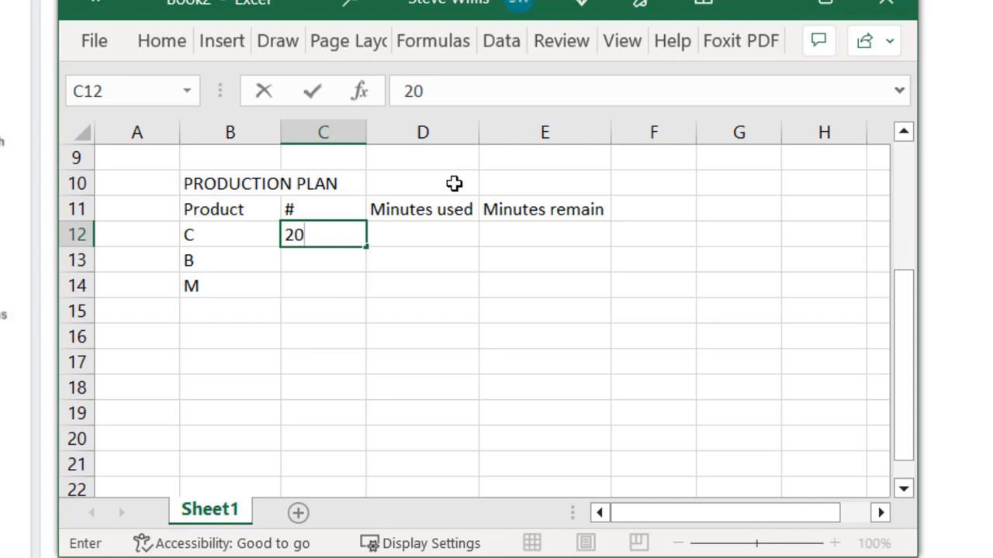
{"action": "key", "text": "Return"}
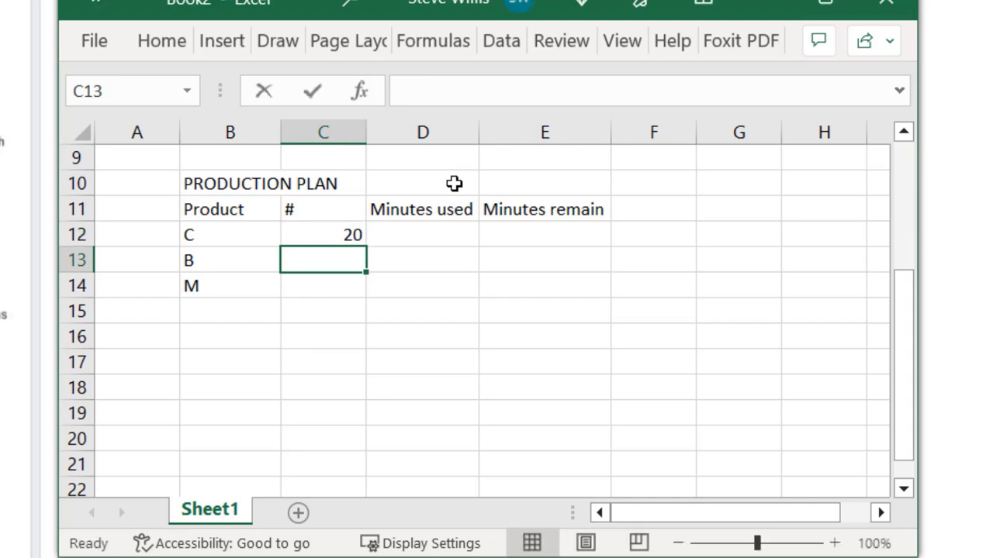
{"action": "type", "text": "40"}
{"action": "key", "text": "Return"}
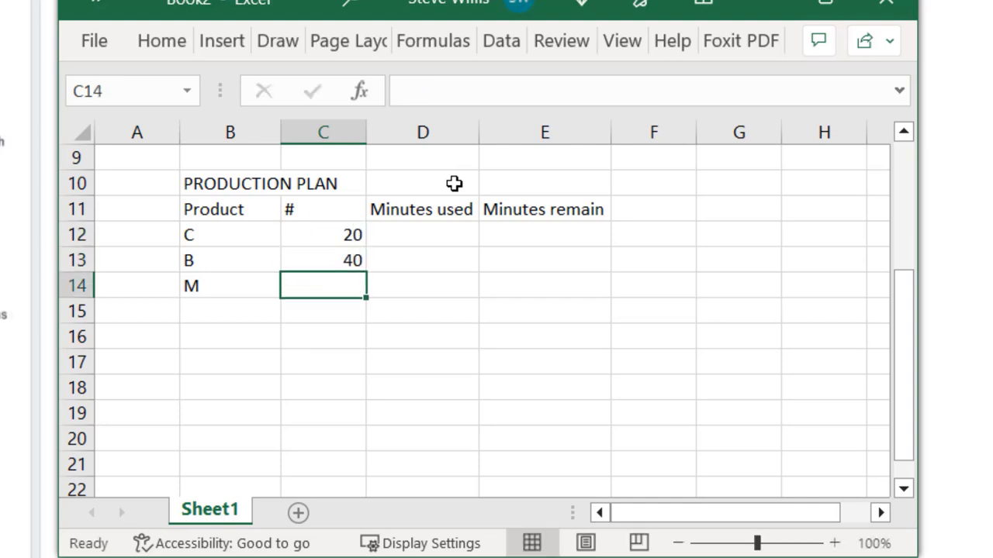
{"action": "type", "text": "30"}
{"action": "key", "text": "Return"}
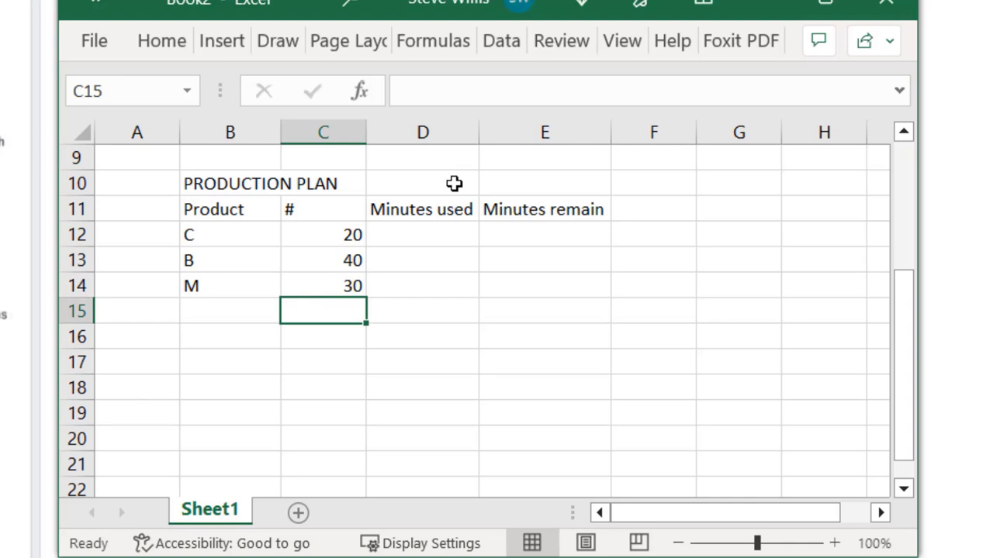
Step: Enter the minutes used as 12, 20 and 16 for products C, B and M in cells D12 to D14
{"action": "key", "text": "Up"}
{"action": "key", "text": "Up"}
{"action": "key", "text": "Up"}
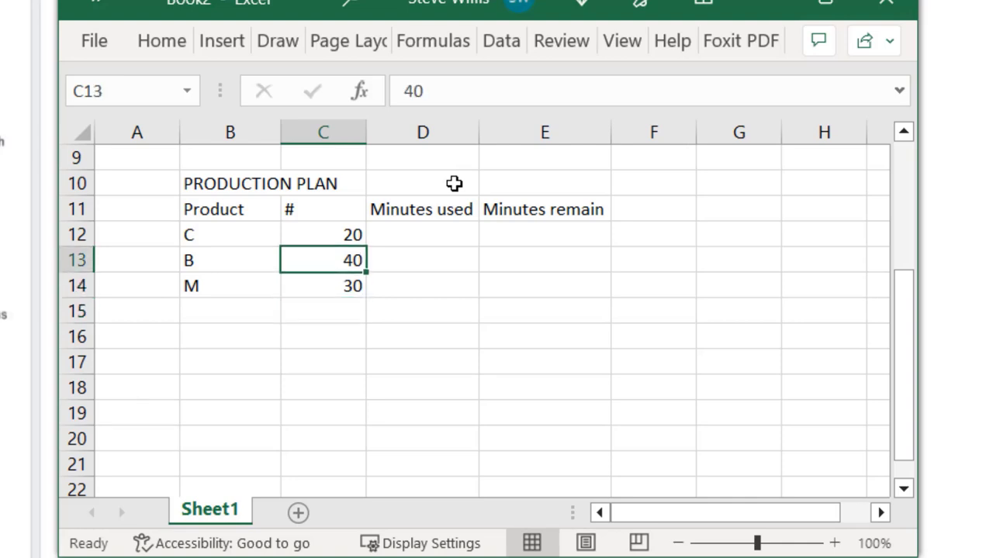
{"action": "key", "text": "Right"}
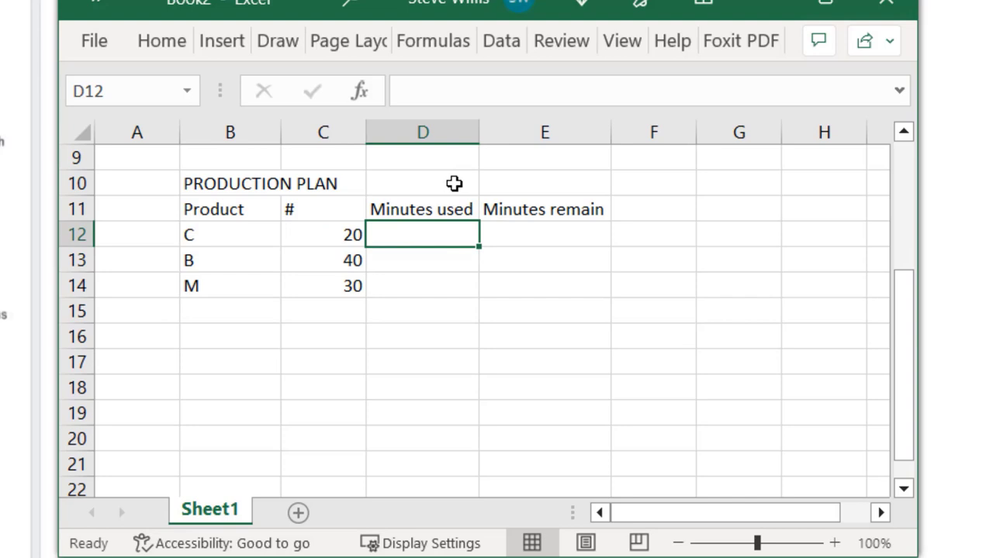
{"action": "type", "text": "20"}
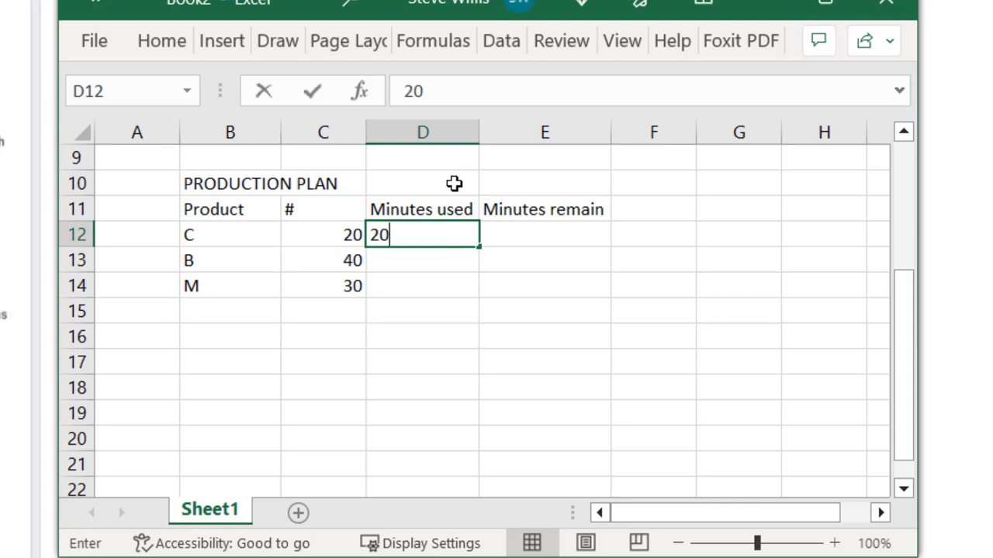
{"action": "key", "text": "Return"}
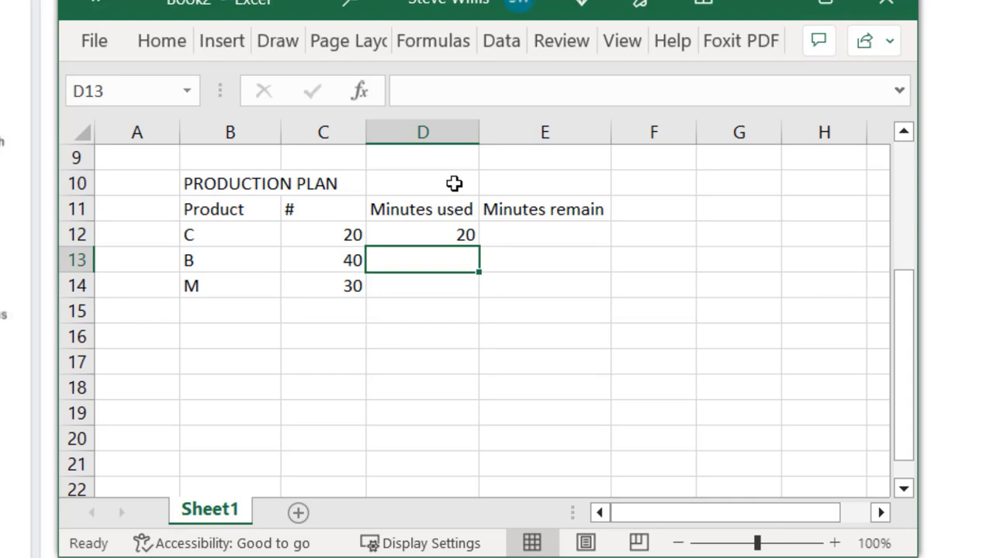
{"action": "key", "text": "Up"}
{"action": "type", "text": "12"}
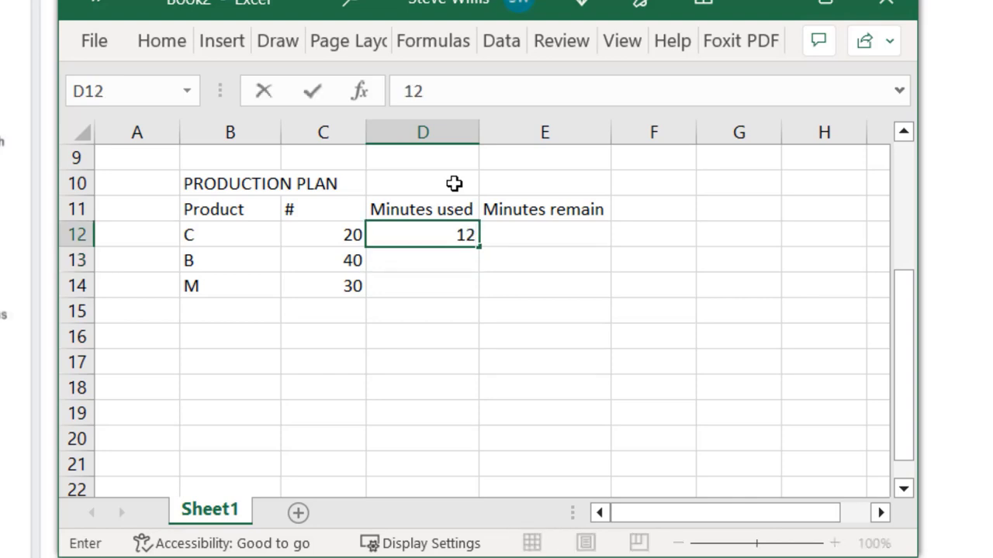
{"action": "key", "text": "Return"}
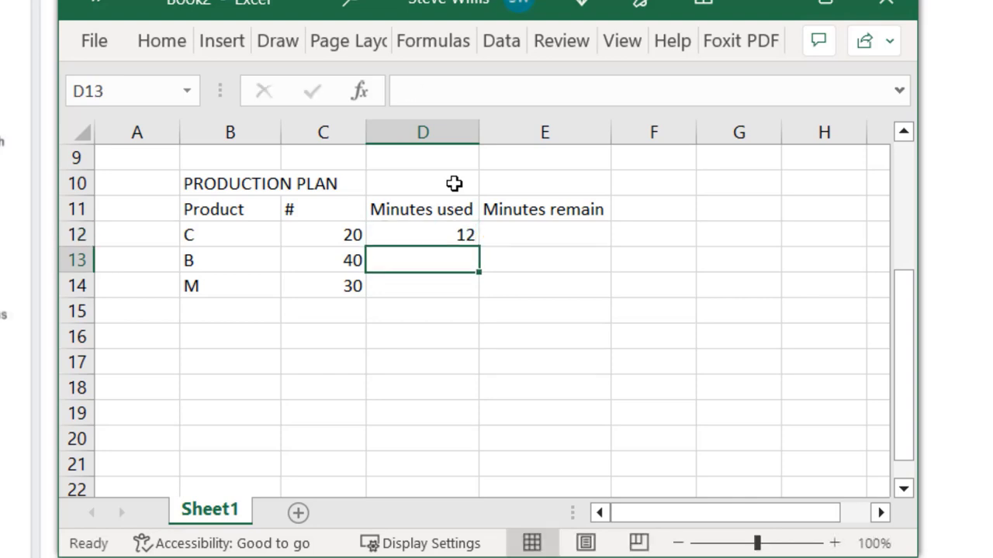
{"action": "type", "text": "20"}
{"action": "key", "text": "Return"}
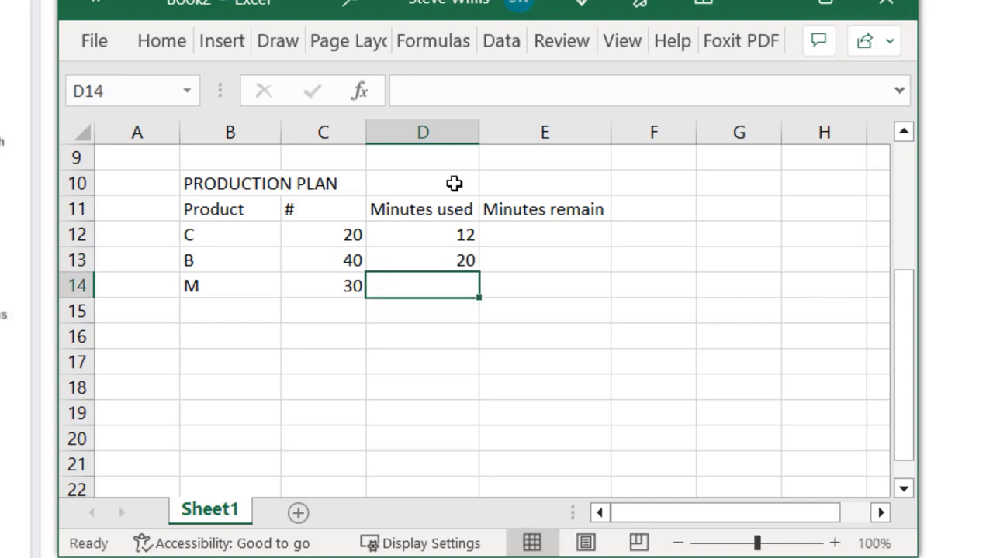
{"action": "type", "text": "16"}
{"action": "key", "text": "Return"}
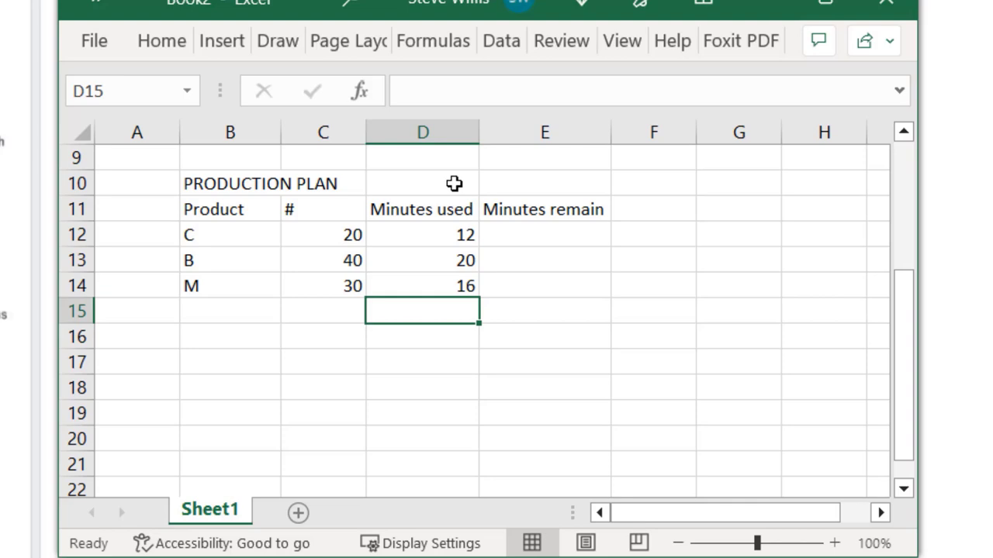
Step: Calculate the minutes remaining after product C in cell E12 with the formula =120-D12
{"action": "key", "text": "Up"}
{"action": "key", "text": "Up"}
{"action": "key", "text": "Up"}
{"action": "key", "text": "Right"}
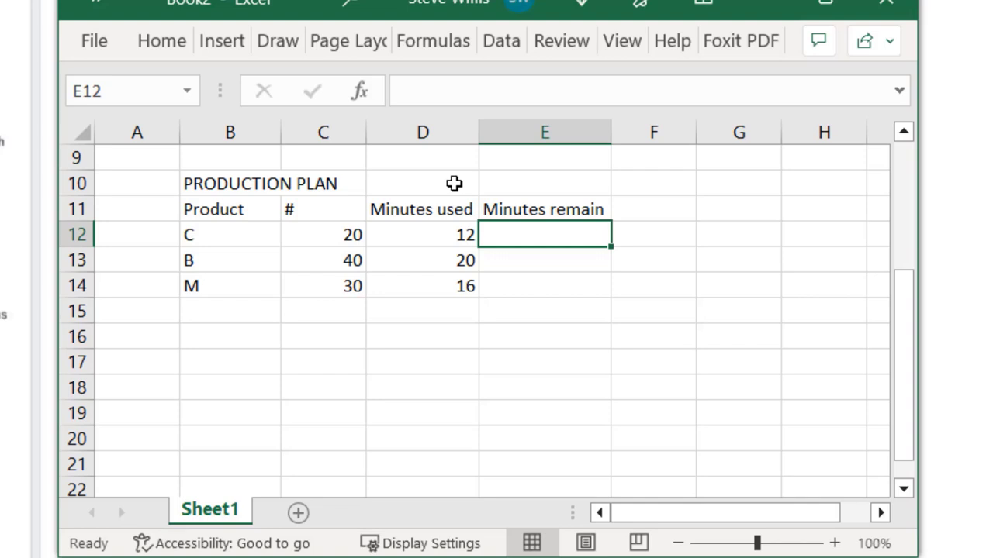
{"action": "type", "text": "=1"}
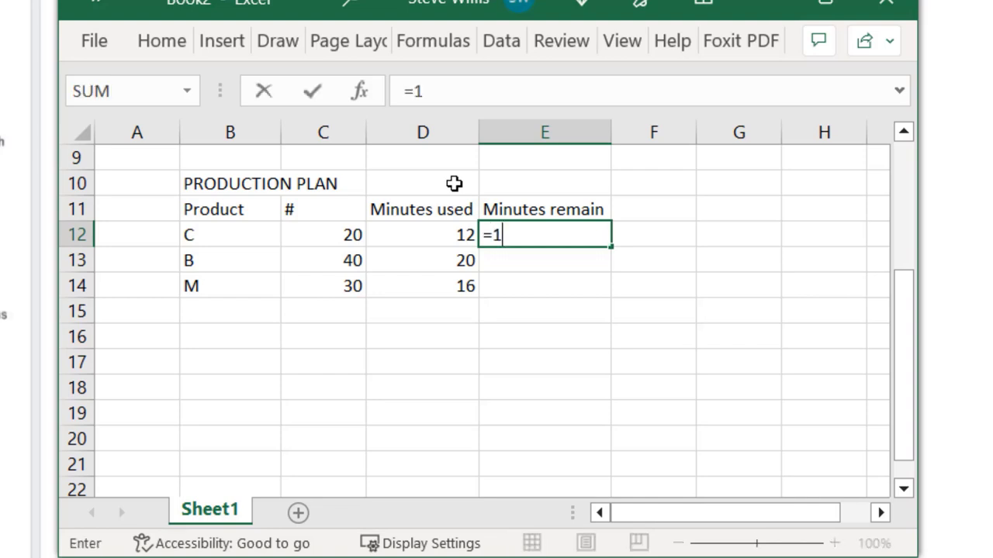
{"action": "type", "text": "20-"}
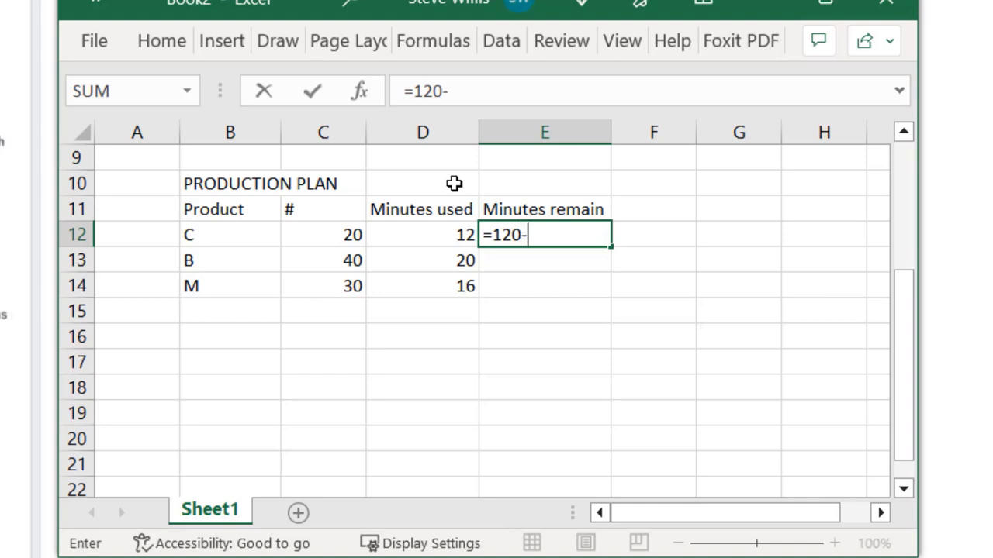
{"action": "left_click", "coordinate": [463, 234]}
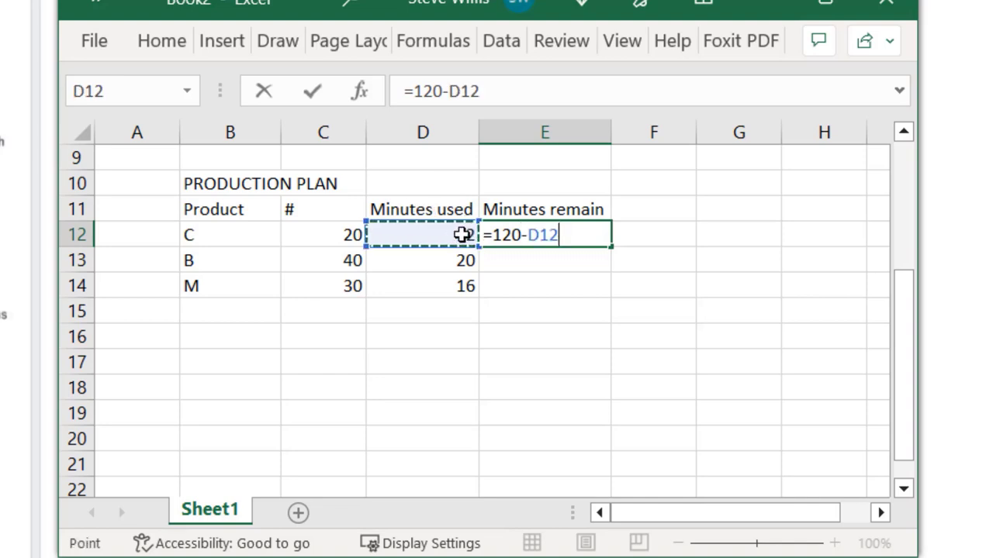
{"action": "key", "text": "Return"}
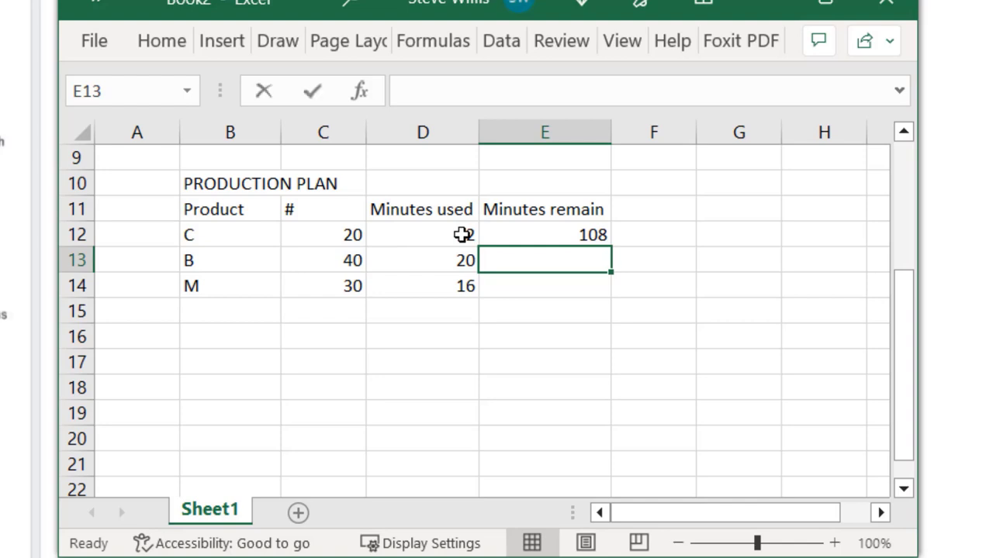
Step: Calculate the minutes remaining in E13 with =E12-D13 and copy that formula to E14
{"action": "type", "text": "="}
{"action": "left_click", "coordinate": [535, 226]}
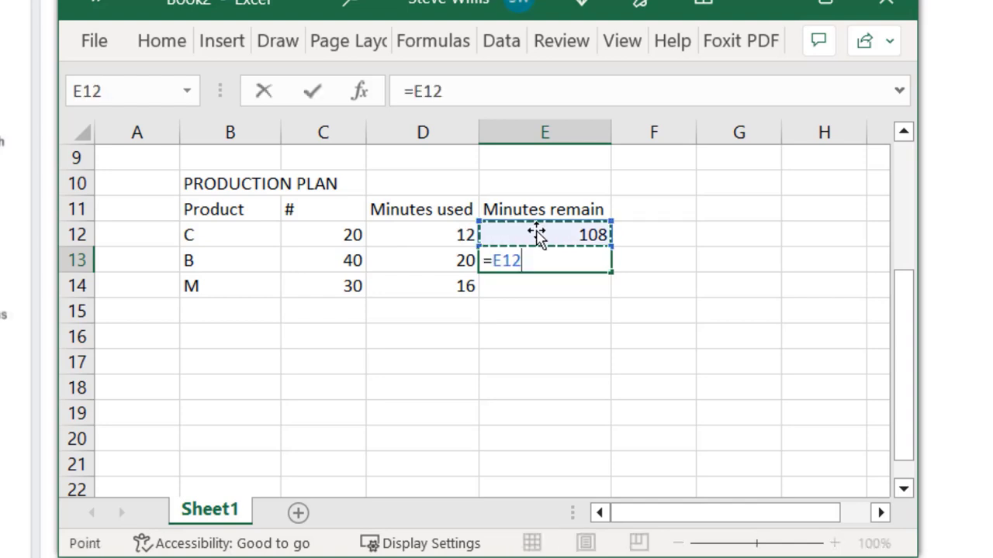
{"action": "type", "text": "-"}
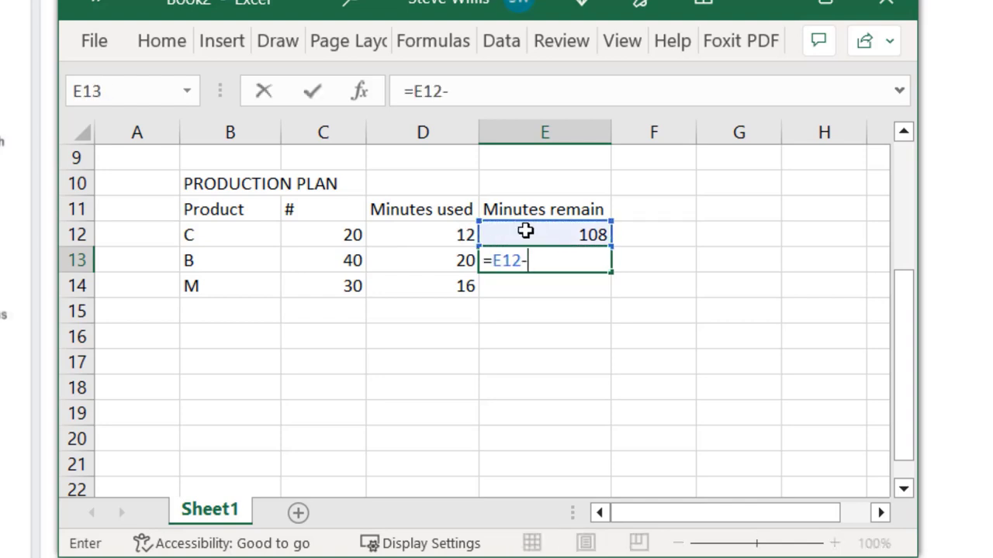
{"action": "left_click", "coordinate": [438, 259]}
{"action": "key", "text": "Return"}
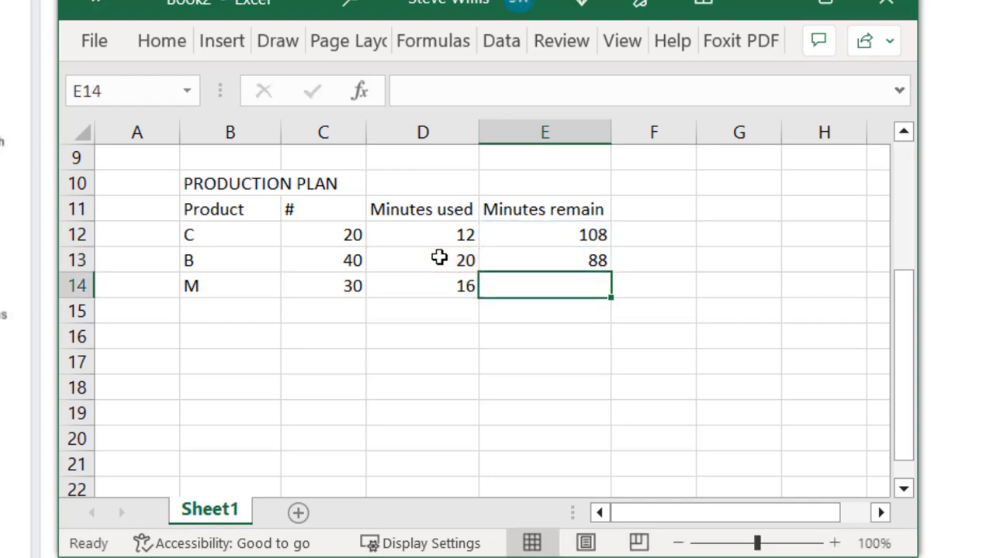
{"action": "key", "text": "Up"}
{"action": "key", "text": "ctrl+c"}
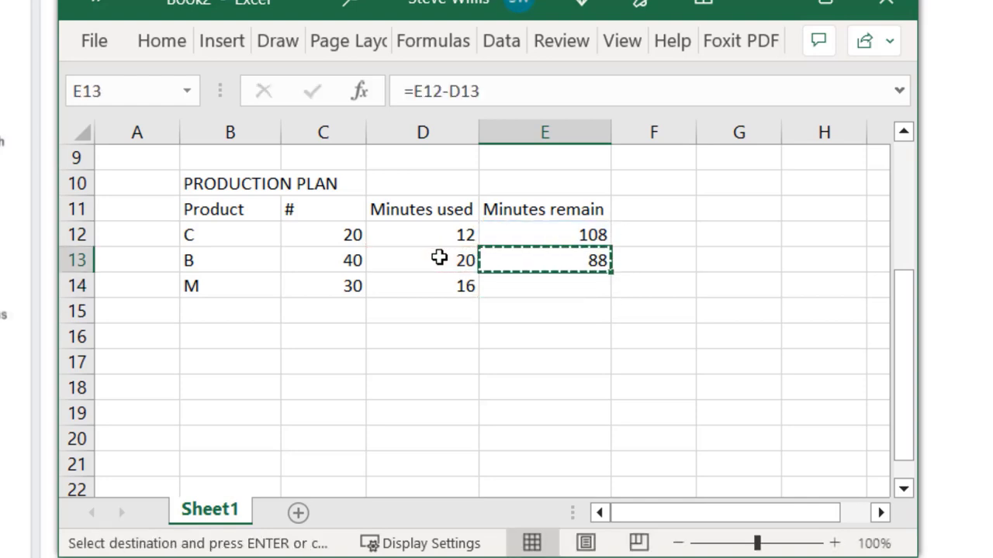
{"action": "key", "text": "Down"}
{"action": "key", "text": "ctrl+v"}
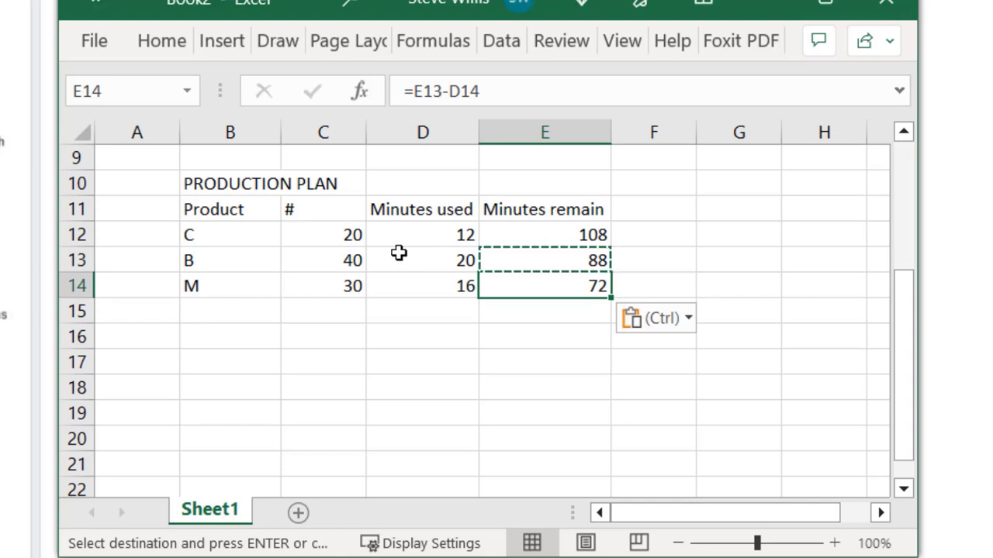
Step: Copy the product list C, B, M from B12:B14 into cells B15 to B17
{"action": "left_click", "coordinate": [216, 241]}
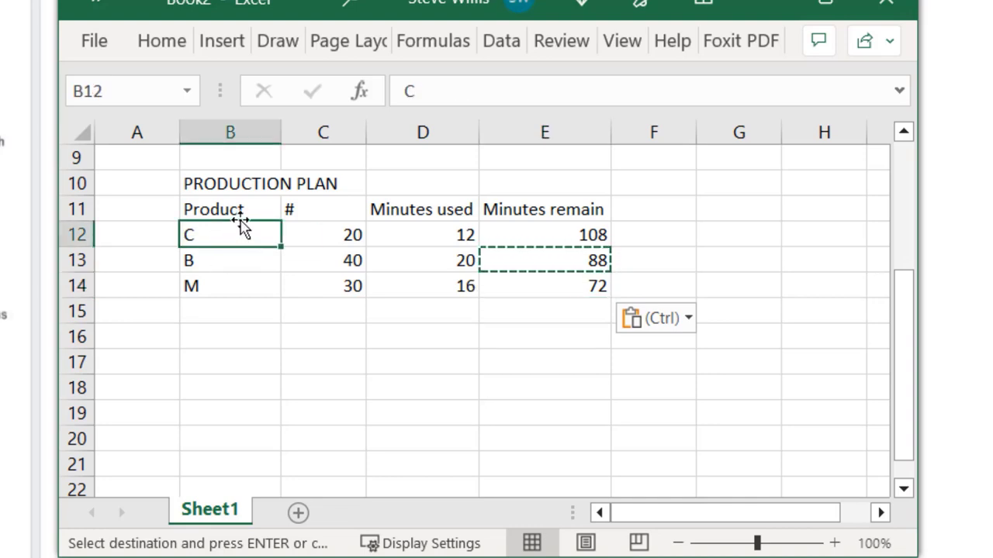
{"action": "left_click_drag", "start_coordinate": [238, 232], "coordinate": [247, 286]}
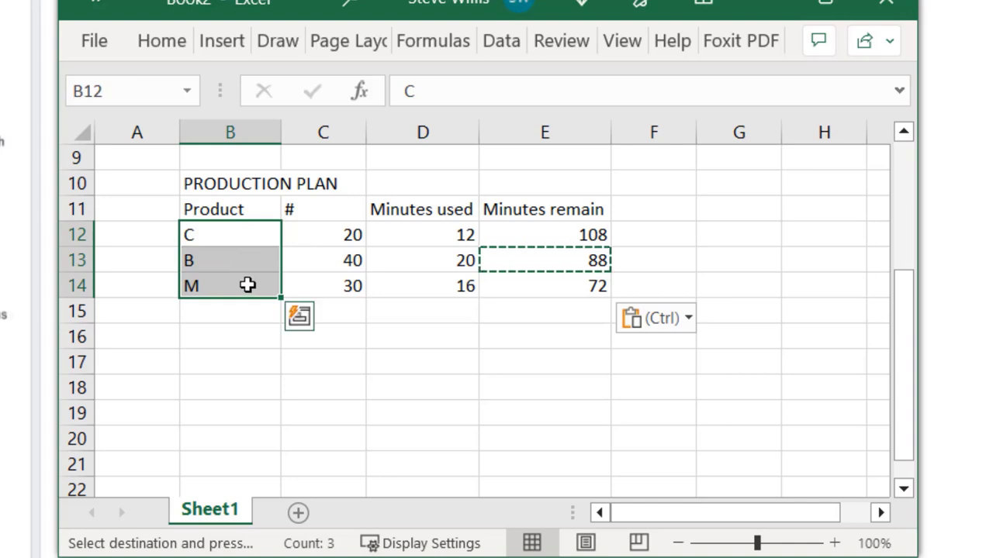
{"action": "key", "text": "ctrl+c"}
{"action": "left_click", "coordinate": [245, 317]}
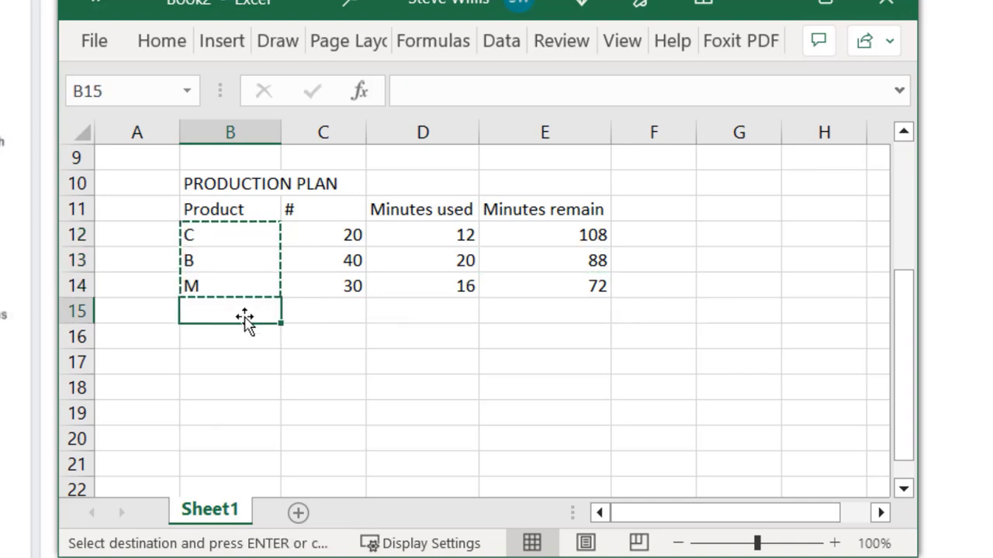
{"action": "key", "text": "ctrl+v"}
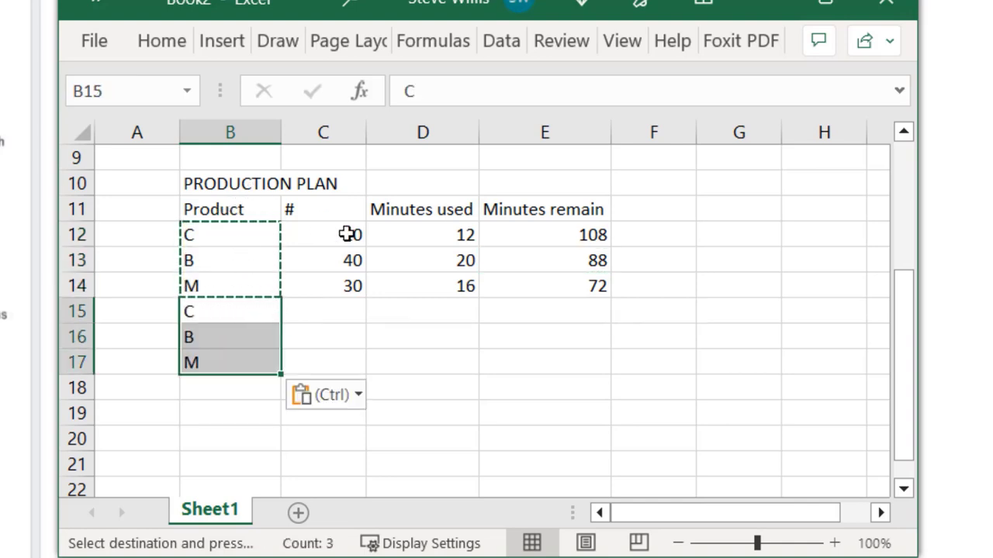
Step: Enter a quantity of 80 in C15 and 48 minutes used in D15 for the second product C row
{"action": "left_click", "coordinate": [355, 309]}
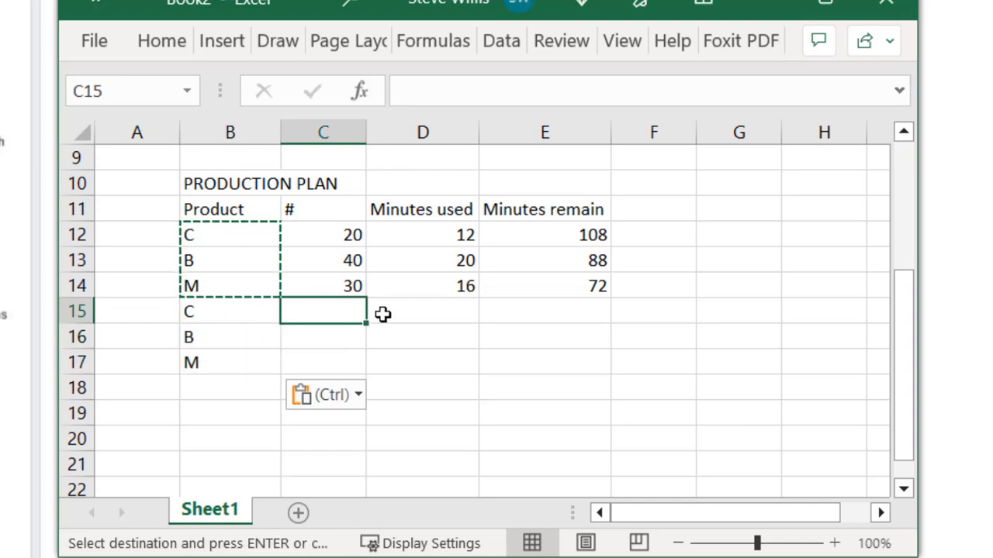
{"action": "type", "text": "80"}
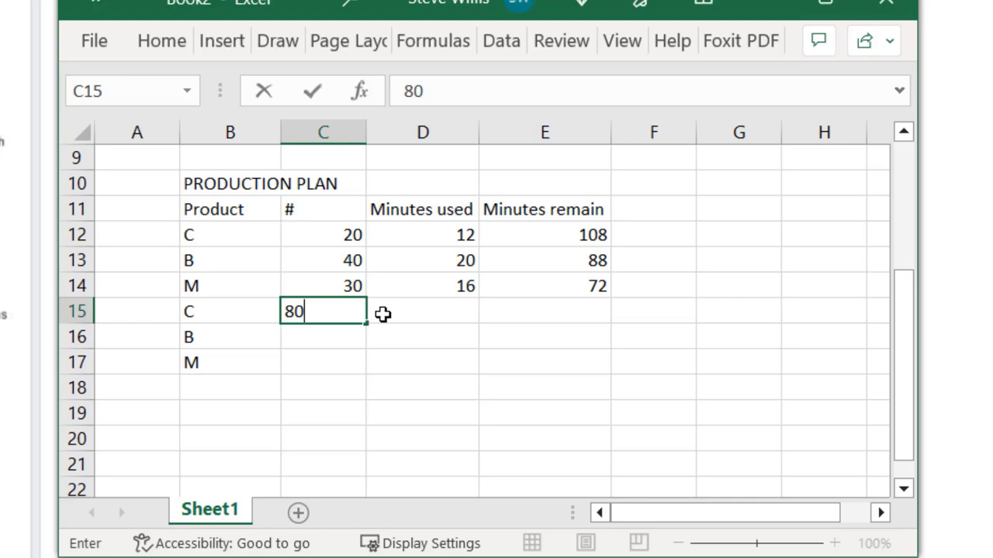
{"action": "left_click", "coordinate": [383, 313]}
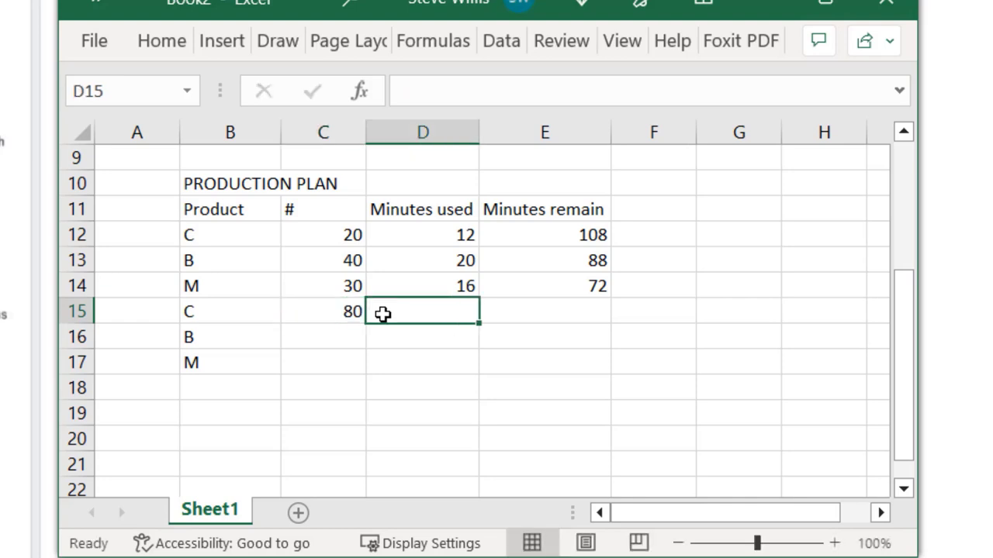
{"action": "type", "text": "="}
{"action": "key", "text": "BackSpace"}
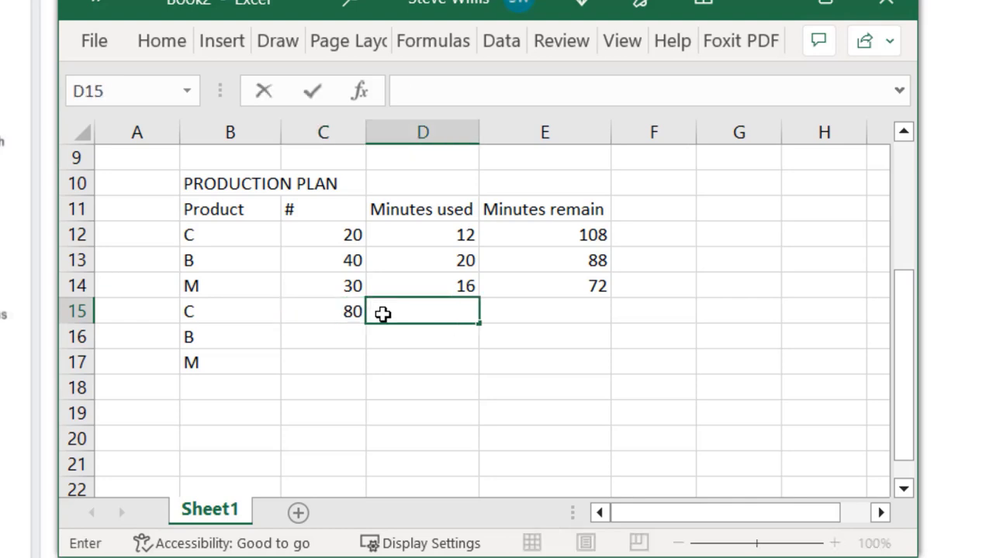
{"action": "type", "text": "48"}
{"action": "key", "text": "Tab"}
Step: Copy the minutes remaining formula from E14 into E15
{"action": "key", "text": "Up"}
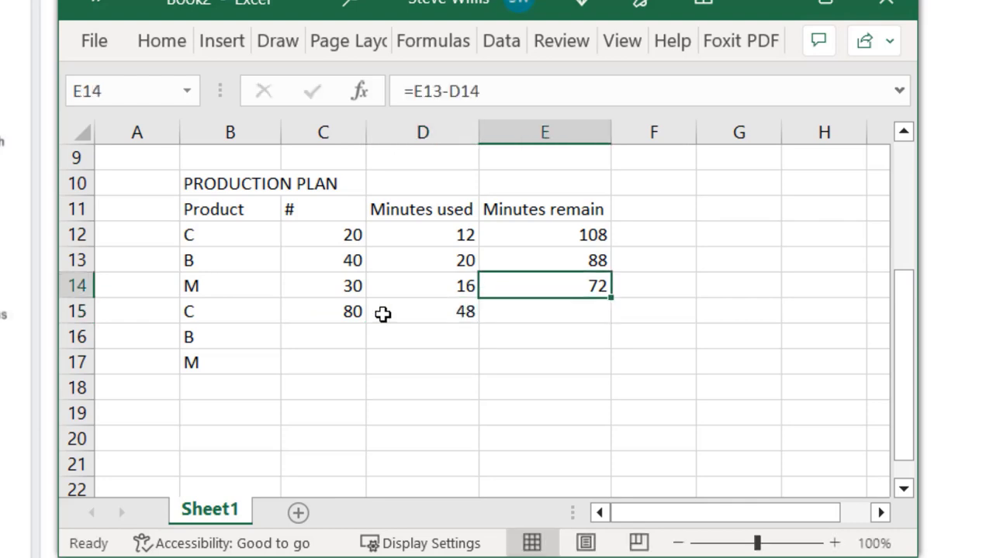
{"action": "key", "text": "ctrl+c"}
{"action": "key", "text": "Down"}
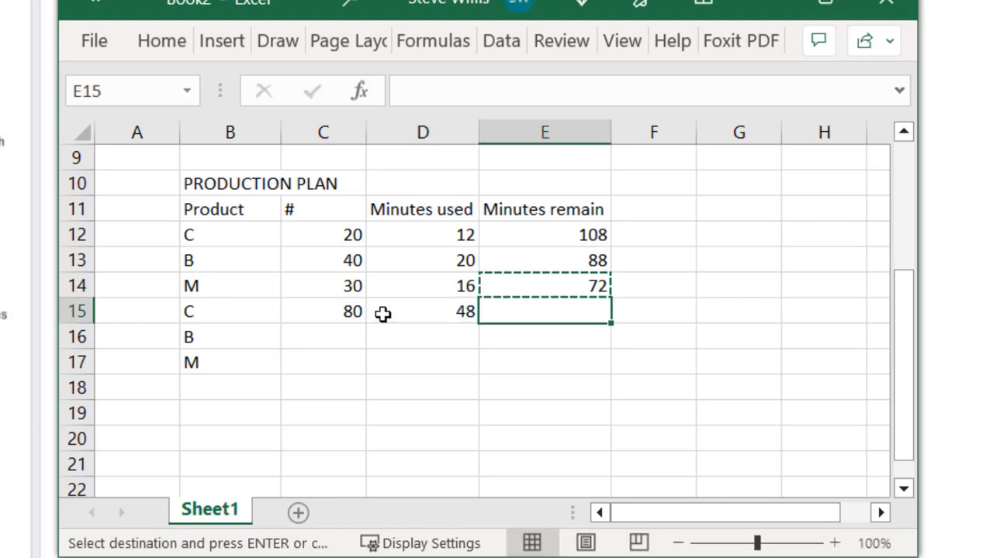
{"action": "key", "text": "ctrl+v"}
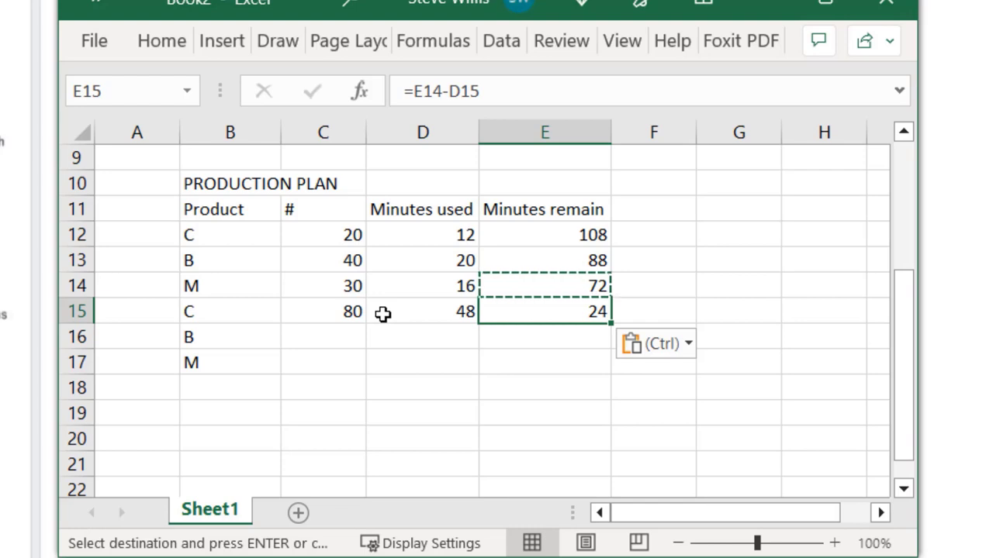
Step: Enter a quantity of 40 in C16 and 20 minutes used in D16 for the second product B row
{"action": "key", "text": "Down"}
{"action": "key", "text": "Up"}
{"action": "key", "text": "Left"}
{"action": "key", "text": "Left"}
{"action": "key", "text": "Down"}
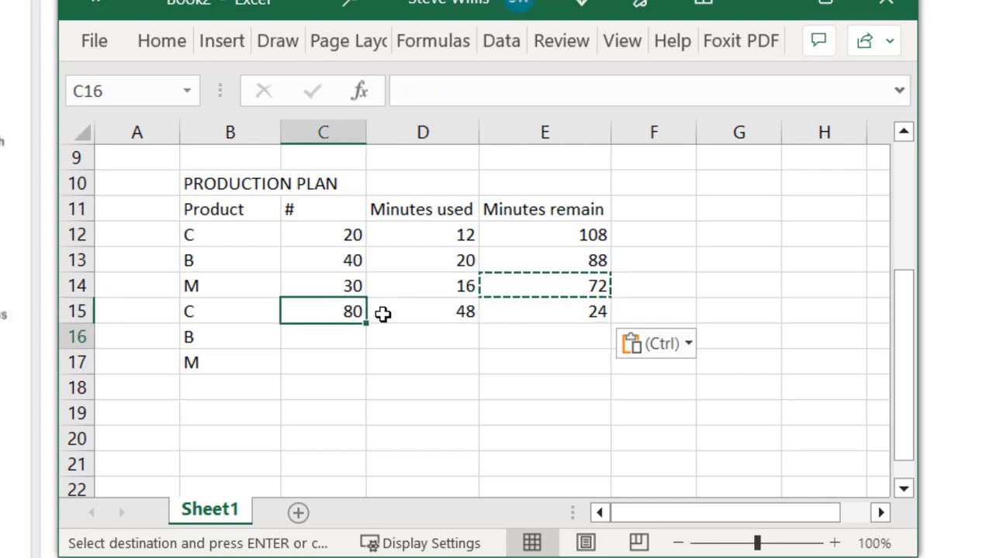
{"action": "key", "text": "Escape"}
{"action": "type", "text": "40"}
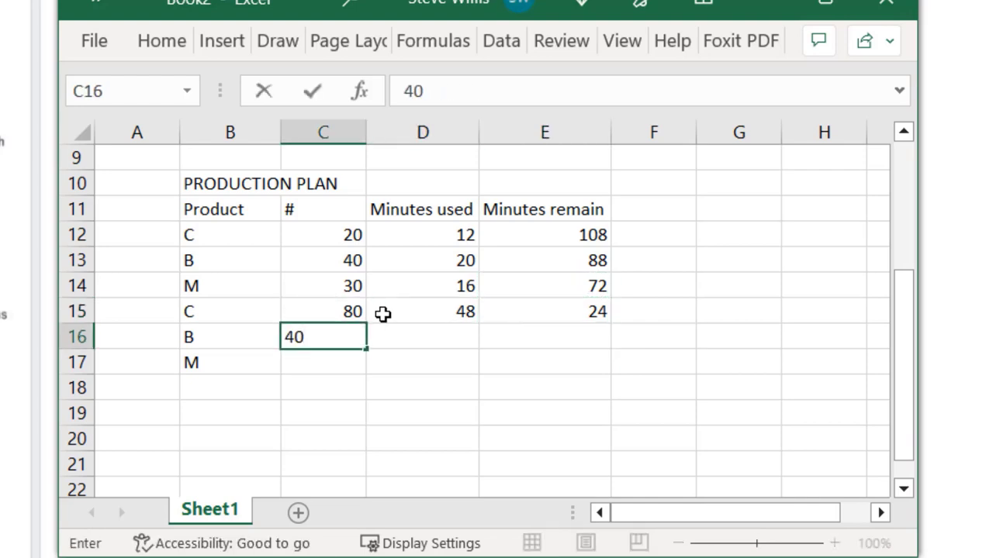
{"action": "key", "text": "Tab"}
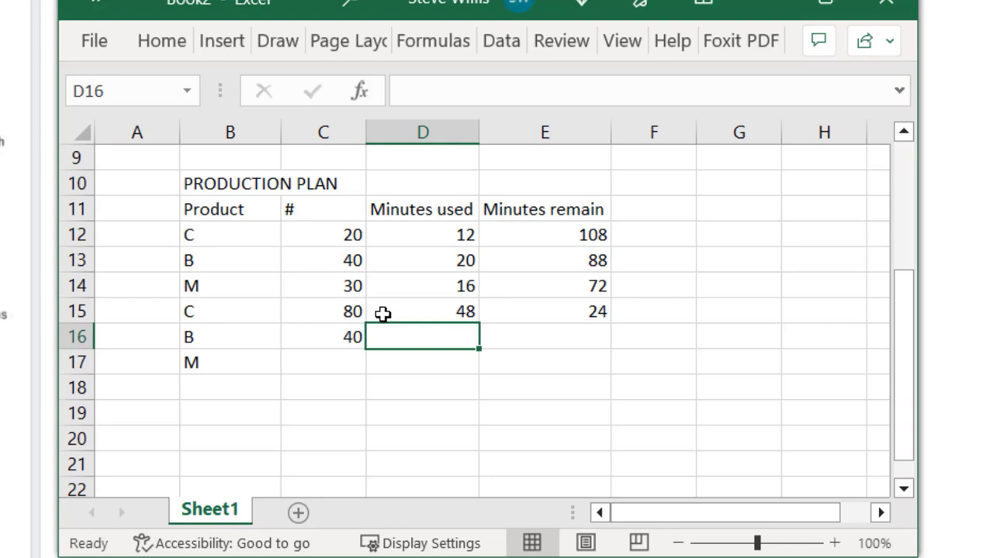
{"action": "type", "text": "20"}
{"action": "key", "text": "Return"}
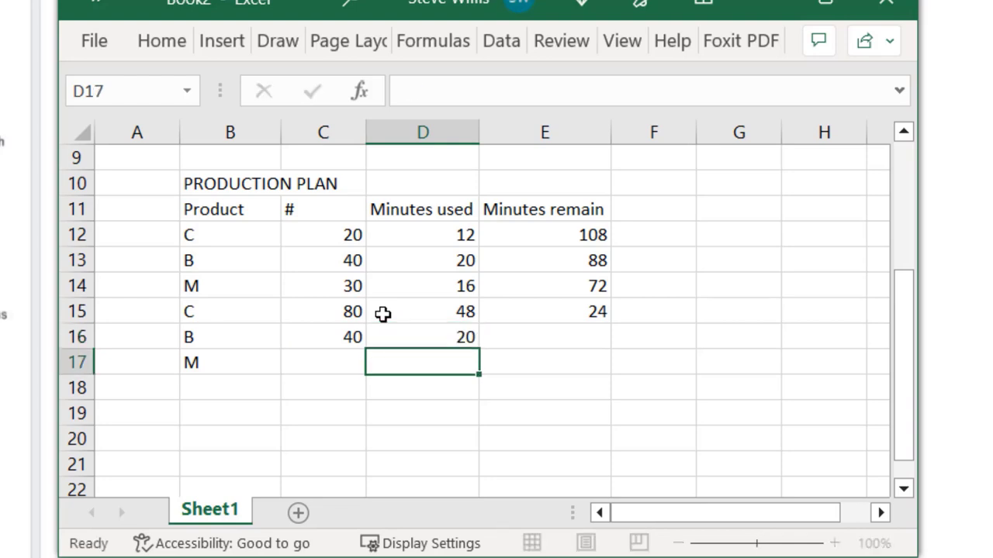
Step: Copy the minutes remaining formula from E15 into E16
{"action": "key", "text": "Up"}
{"action": "key", "text": "Right"}
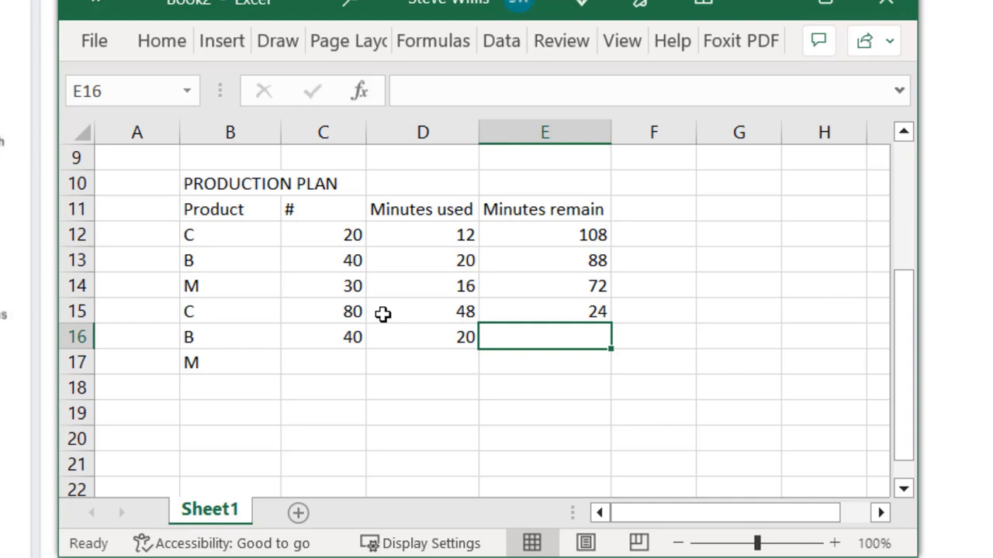
{"action": "key", "text": "Up"}
{"action": "key", "text": "ctrl+c"}
{"action": "key", "text": "Down"}
{"action": "key", "text": "ctrl+v"}
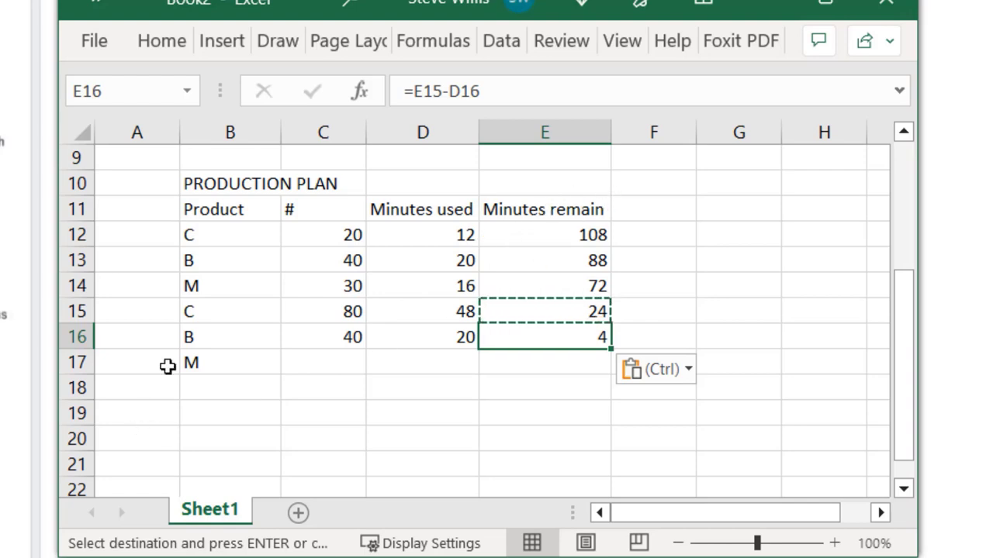
Step: Copy the product list C, B, M from B12:B14 into cells B19 to B21
{"action": "left_click_drag", "start_coordinate": [215, 233], "coordinate": [236, 280]}
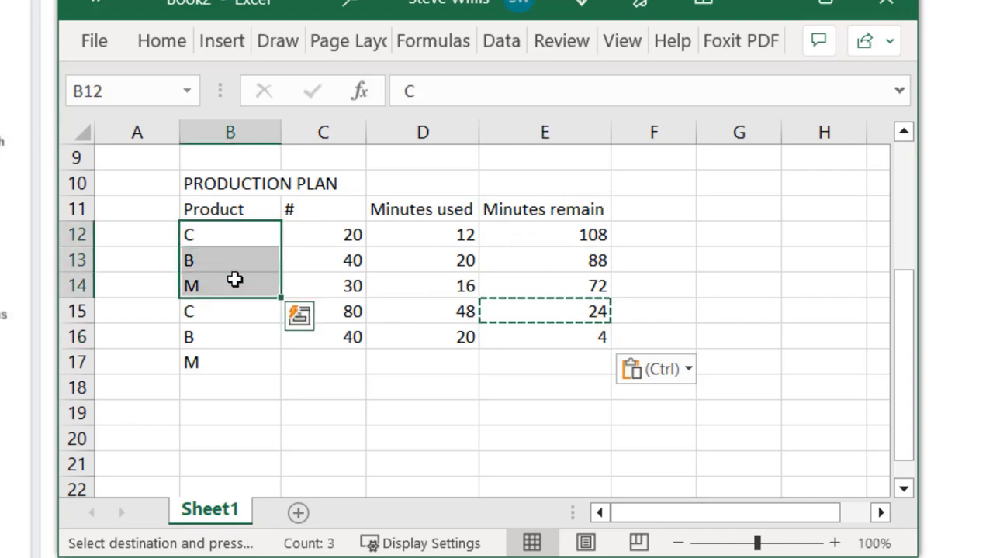
{"action": "key", "text": "ctrl+c"}
{"action": "left_click", "coordinate": [234, 408]}
{"action": "key", "text": "ctrl+v"}
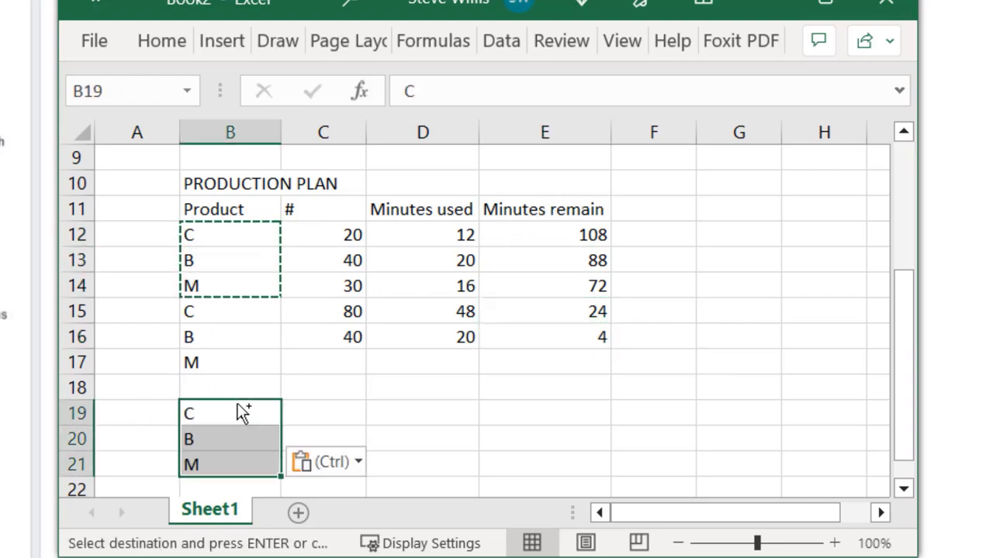
Step: Enter the total quantities 100 for C, 80 for B and 30 for M in cells C19 to C21
{"action": "left_click", "coordinate": [295, 404]}
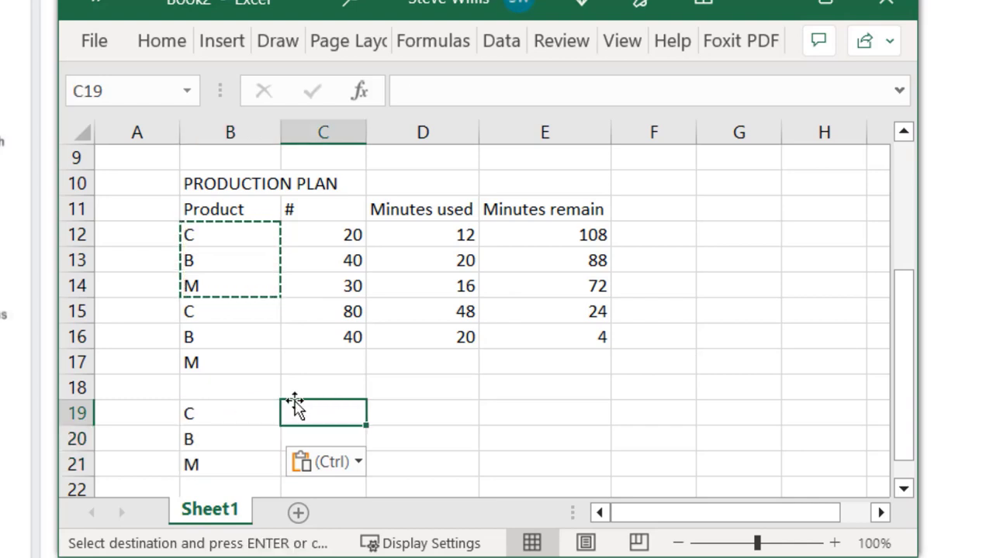
{"action": "type", "text": "100"}
{"action": "key", "text": "Return"}
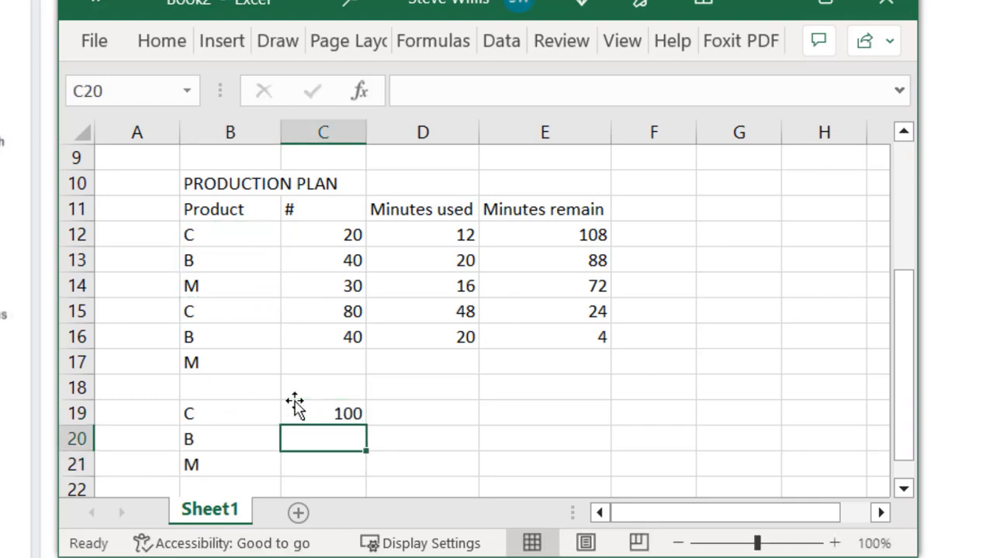
{"action": "key", "text": "Up"}
{"action": "key", "text": "Up"}
{"action": "key", "text": "Up"}
{"action": "key", "text": "Up"}
{"action": "key", "text": "Up"}
{"action": "key", "text": "Up"}
{"action": "key", "text": "Up"}
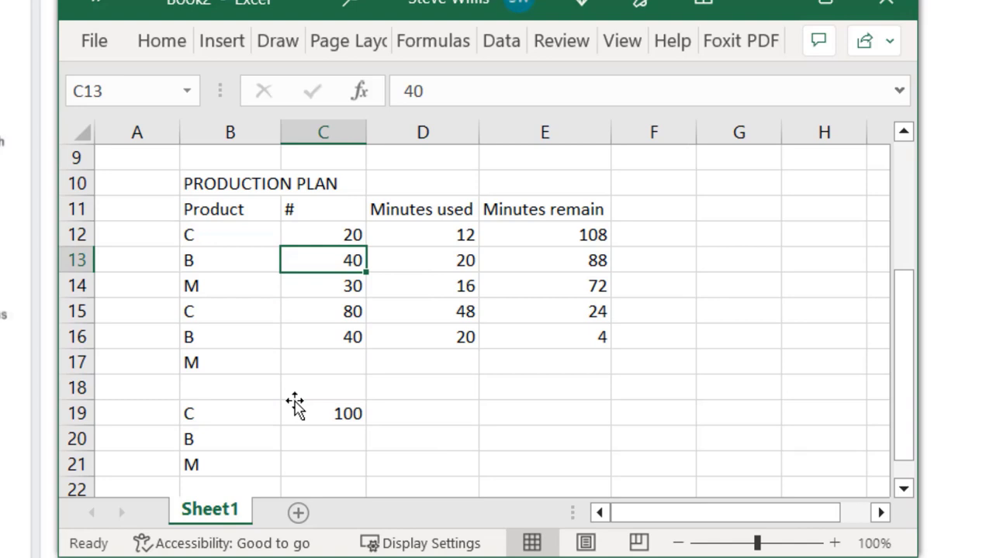
{"action": "key", "text": "Down"}
{"action": "key", "text": "Down"}
{"action": "key", "text": "Down"}
{"action": "key", "text": "Down"}
{"action": "key", "text": "Down"}
{"action": "key", "text": "Down"}
{"action": "key", "text": "Down"}
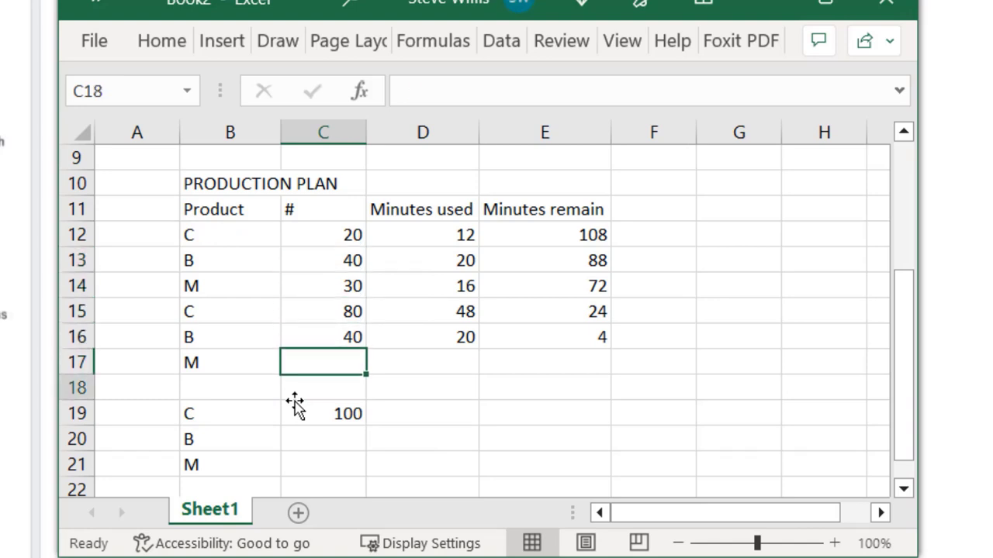
{"action": "type", "text": "80"}
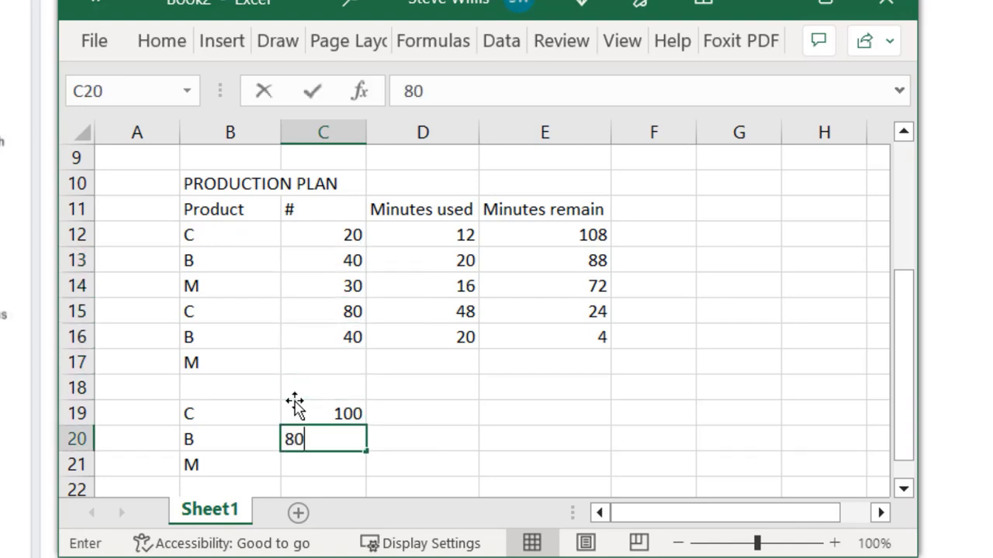
{"action": "key", "text": "Return"}
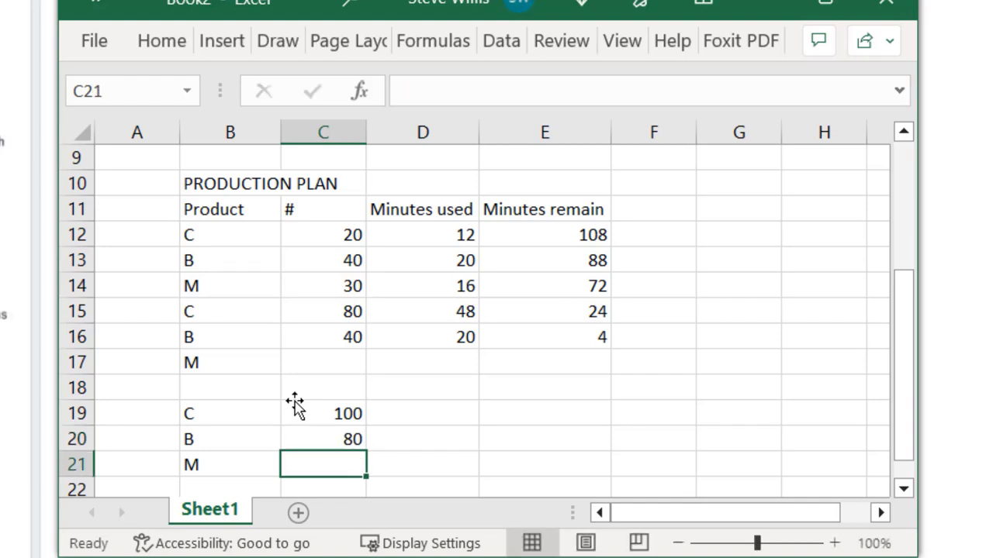
{"action": "type", "text": "30"}
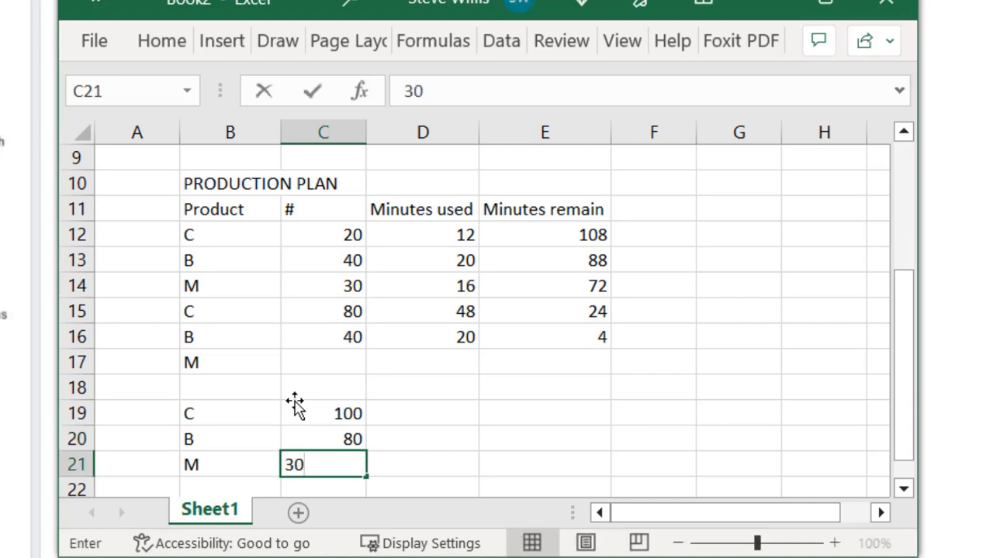
{"action": "key", "text": "Return"}
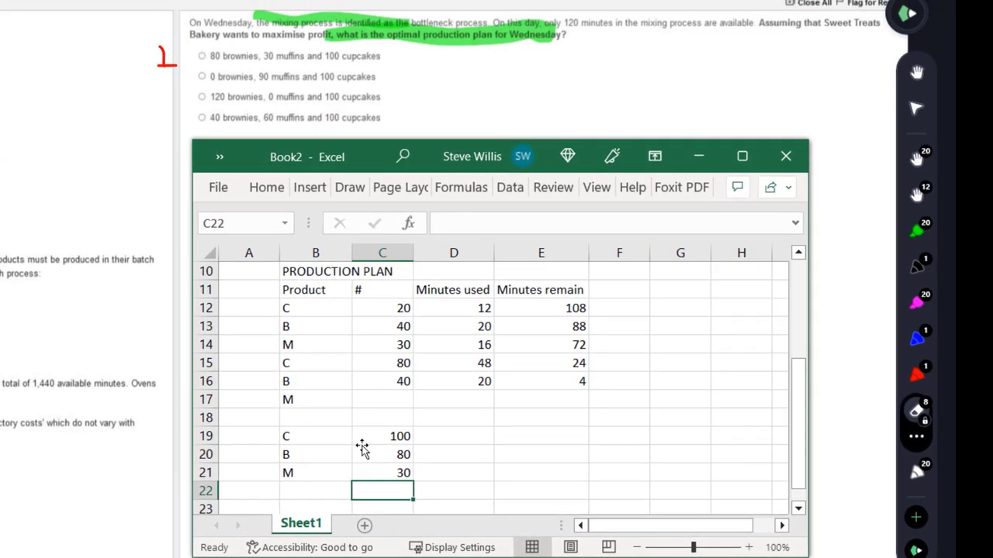
Step: Switch to the exam whiteboard and mark the answer "80 brownies, 30 muffins and 100 cupcakes" in red
{"action": "left_click_drag", "start_coordinate": [161, 56], "coordinate": [403, 48]}
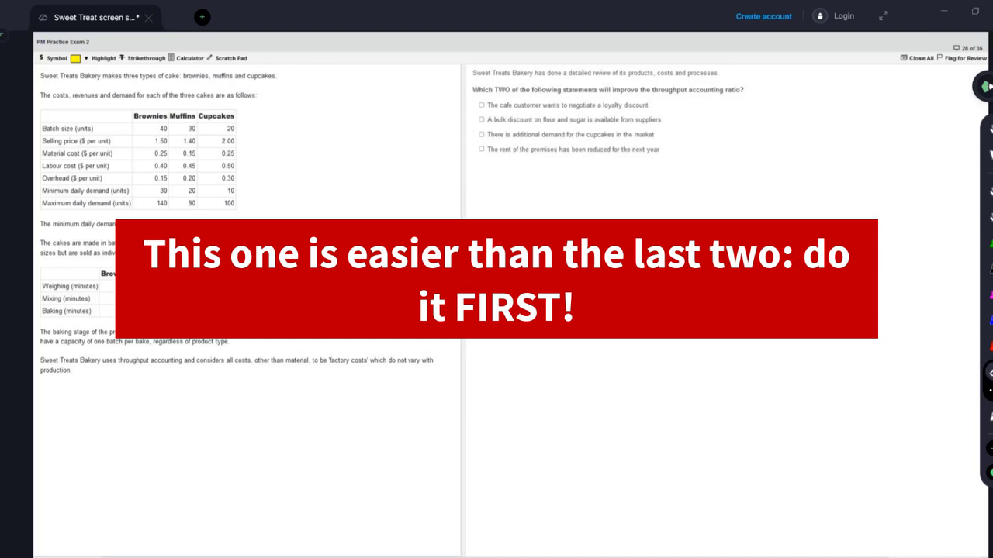
Step: Outline the question about improving the throughput accounting ratio in red and erase the outline
{"action": "mouse_move", "coordinate": [464, 85]}
{"action": "left_mouse_down"}
{"action": "mouse_move", "coordinate": [723, 95]}
{"action": "mouse_move", "coordinate": [750, 84]}
{"action": "left_mouse_up"}
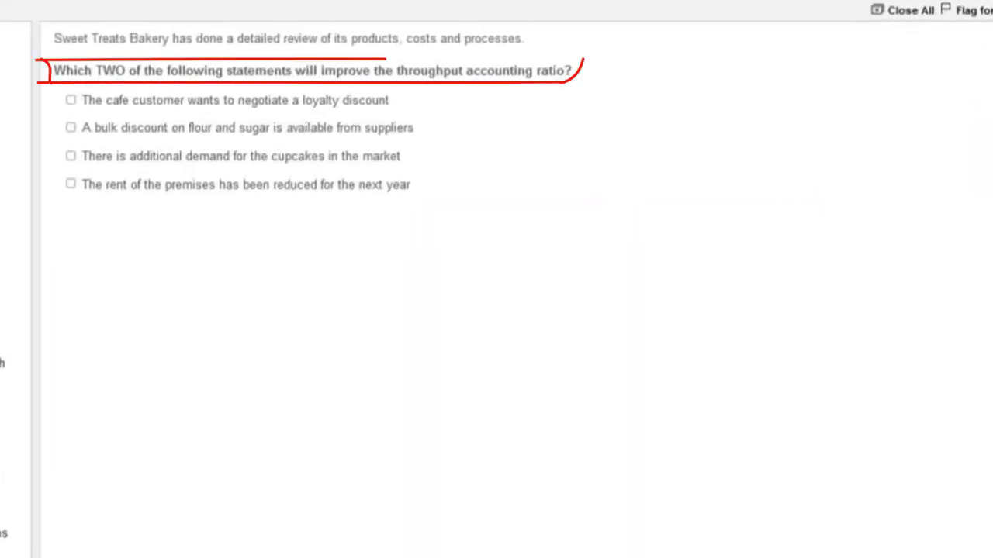
{"action": "left_click_drag", "start_coordinate": [384, 60], "coordinate": [596, 59]}
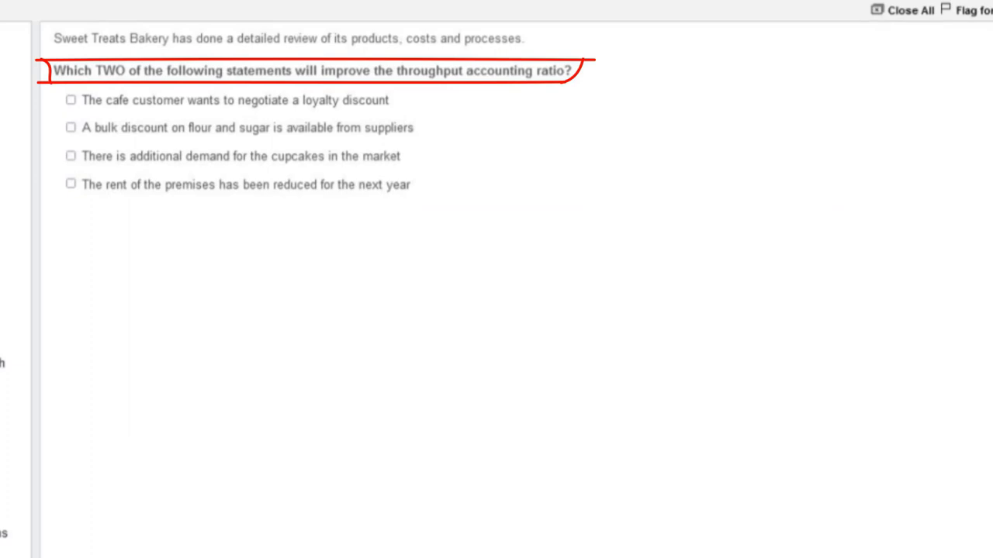
{"action": "key", "text": "e"}
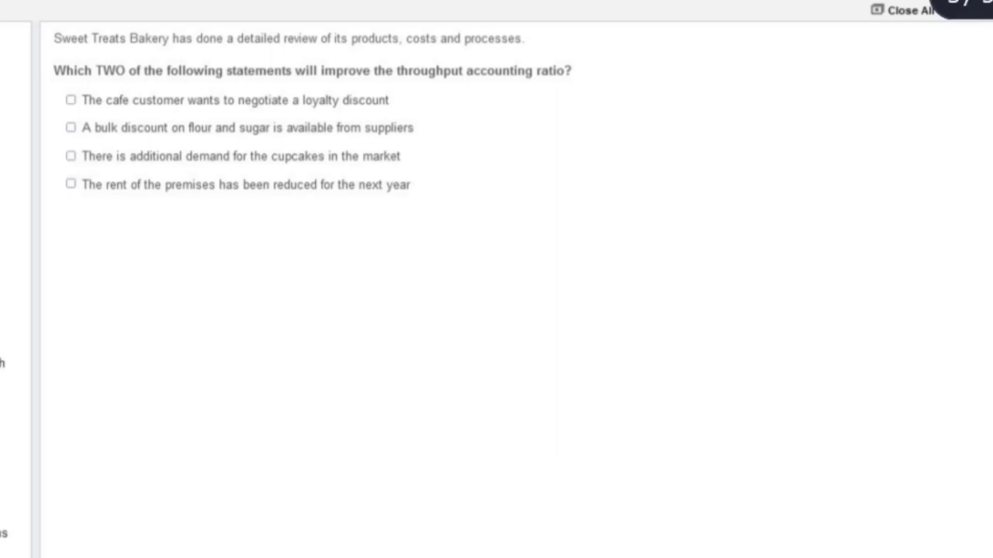
Step: Handwrite the numerator (P - m)/h in blue in the blank space below the answer options
{"action": "left_click_drag", "start_coordinate": [328, 292], "coordinate": [327, 346]}
{"action": "mouse_move", "coordinate": [324, 290]}
{"action": "left_mouse_down"}
{"action": "mouse_move", "coordinate": [348, 304]}
{"action": "mouse_move", "coordinate": [328, 314]}
{"action": "mouse_move", "coordinate": [469, 331]}
{"action": "left_mouse_up"}
{"action": "left_click_drag", "start_coordinate": [481, 276], "coordinate": [482, 355]}
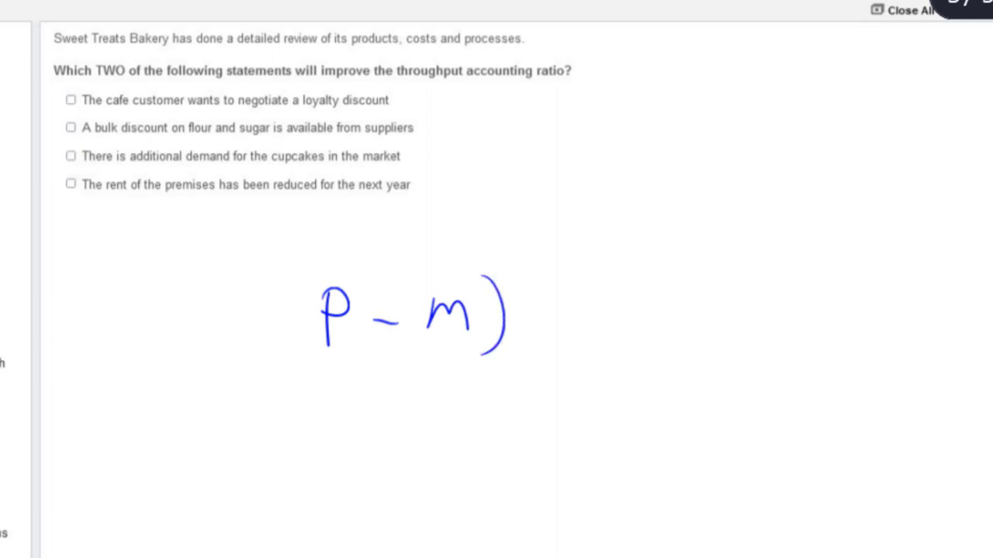
{"action": "left_click_drag", "start_coordinate": [293, 287], "coordinate": [302, 349]}
{"action": "left_click_drag", "start_coordinate": [553, 257], "coordinate": [526, 364]}
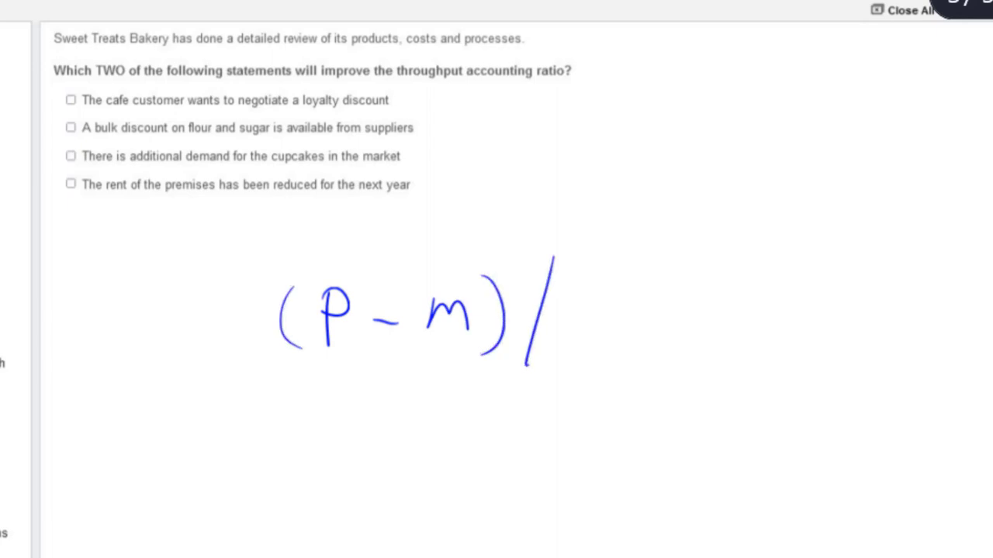
{"action": "left_click_drag", "start_coordinate": [572, 285], "coordinate": [599, 336]}
Step: Draw a fraction line under the numerator and handwrite the denominator OFC/h below it in blue
{"action": "left_click_drag", "start_coordinate": [236, 404], "coordinate": [652, 399]}
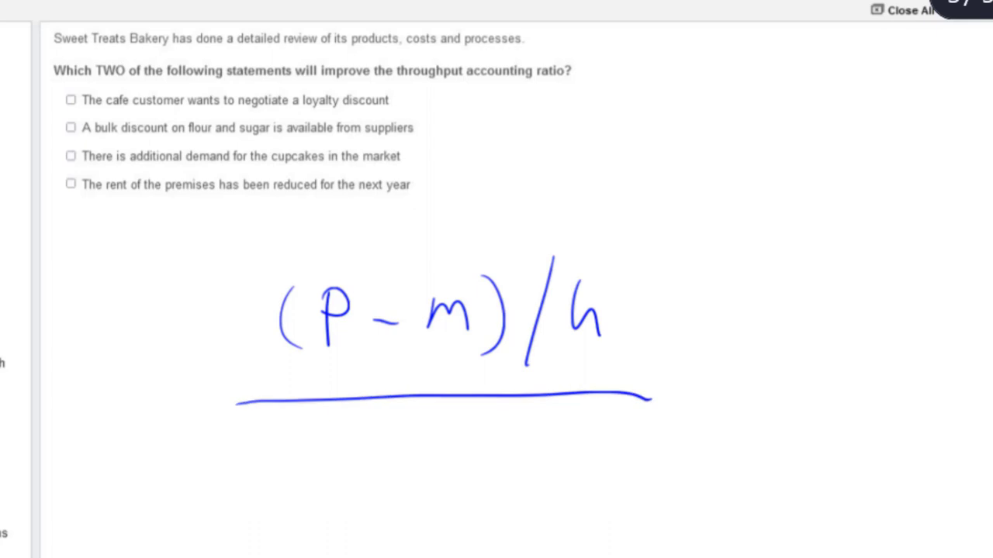
{"action": "mouse_move", "coordinate": [341, 454]}
{"action": "left_mouse_down"}
{"action": "mouse_move", "coordinate": [364, 464]}
{"action": "mouse_move", "coordinate": [363, 489]}
{"action": "left_mouse_up"}
{"action": "left_click_drag", "start_coordinate": [362, 455], "coordinate": [443, 467]}
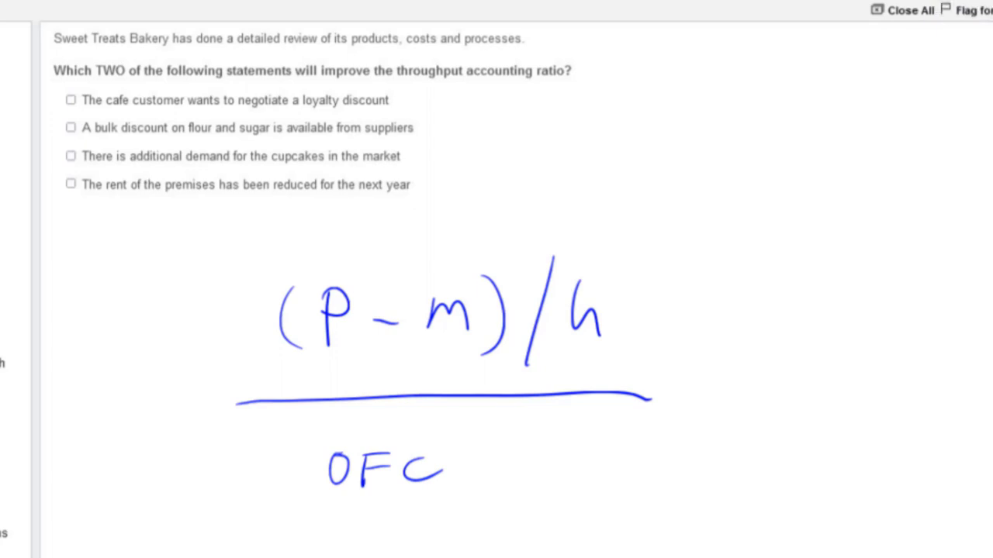
{"action": "left_click_drag", "start_coordinate": [495, 431], "coordinate": [472, 504]}
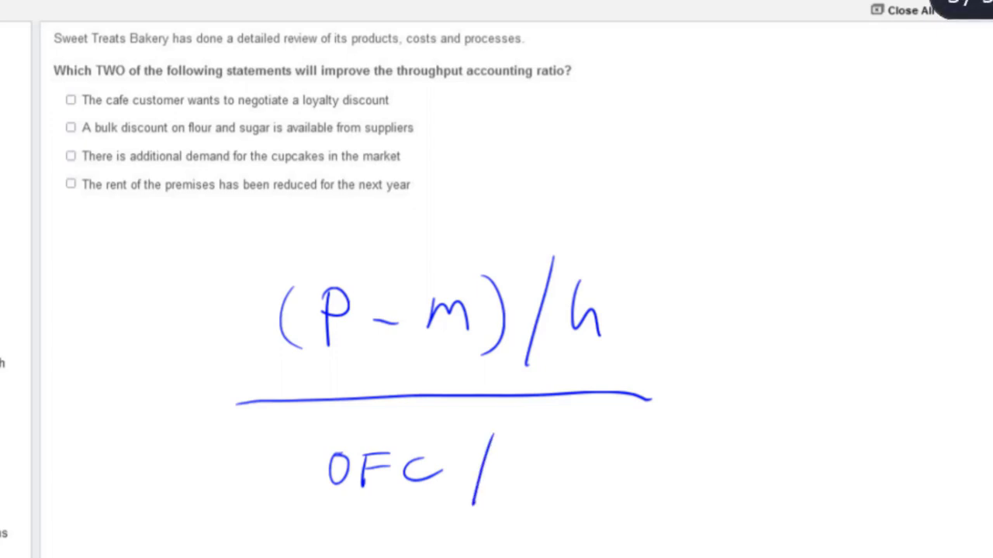
{"action": "mouse_move", "coordinate": [533, 432]}
{"action": "left_mouse_down"}
{"action": "mouse_move", "coordinate": [532, 474]}
{"action": "mouse_move", "coordinate": [576, 502]}
{"action": "left_mouse_up"}
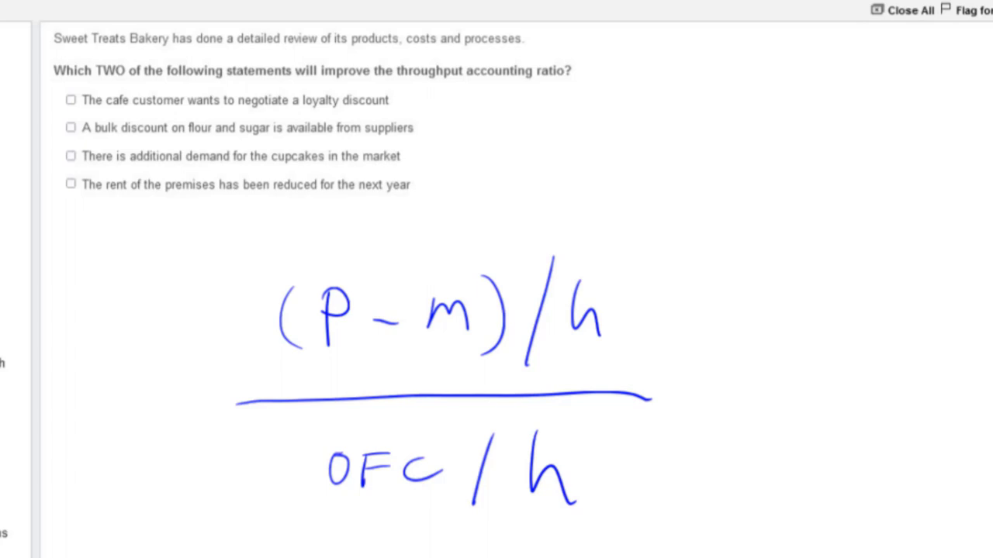
Step: Strike out the cafe loyalty discount option in blue, using a temporary down arrow beside the numerator
{"action": "mouse_move", "coordinate": [231, 281]}
{"action": "left_mouse_down"}
{"action": "mouse_move", "coordinate": [250, 341]}
{"action": "mouse_move", "coordinate": [229, 356]}
{"action": "left_mouse_up"}
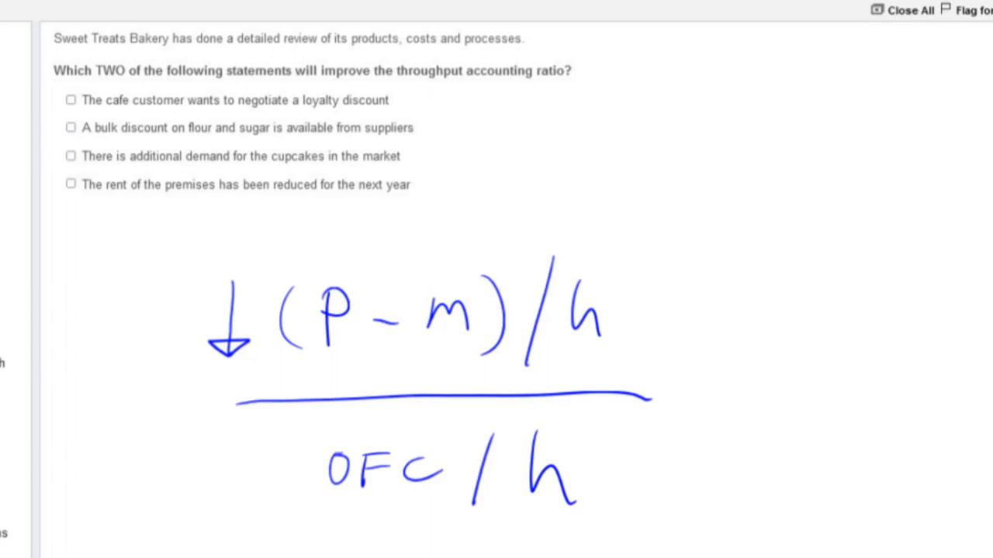
{"action": "left_click_drag", "start_coordinate": [419, 95], "coordinate": [63, 98]}
{"action": "left_click", "coordinate": [229, 326]}
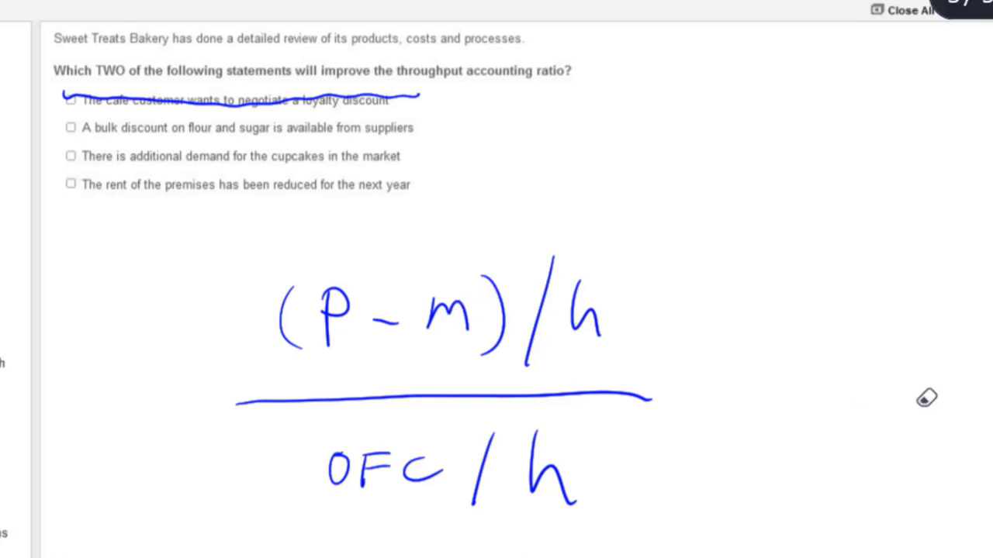
Step: Highlight the m in the numerator in green and draw a blue up arrow beside the numerator
{"action": "mouse_move", "coordinate": [435, 334]}
{"action": "left_mouse_down"}
{"action": "mouse_move", "coordinate": [465, 304]}
{"action": "mouse_move", "coordinate": [427, 333]}
{"action": "left_mouse_up"}
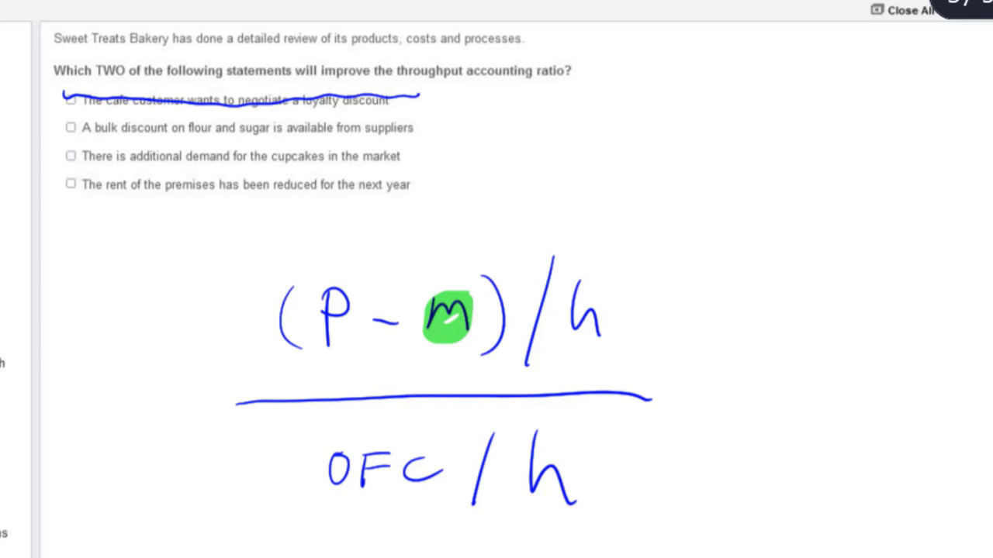
{"action": "left_click_drag", "start_coordinate": [243, 354], "coordinate": [263, 289]}
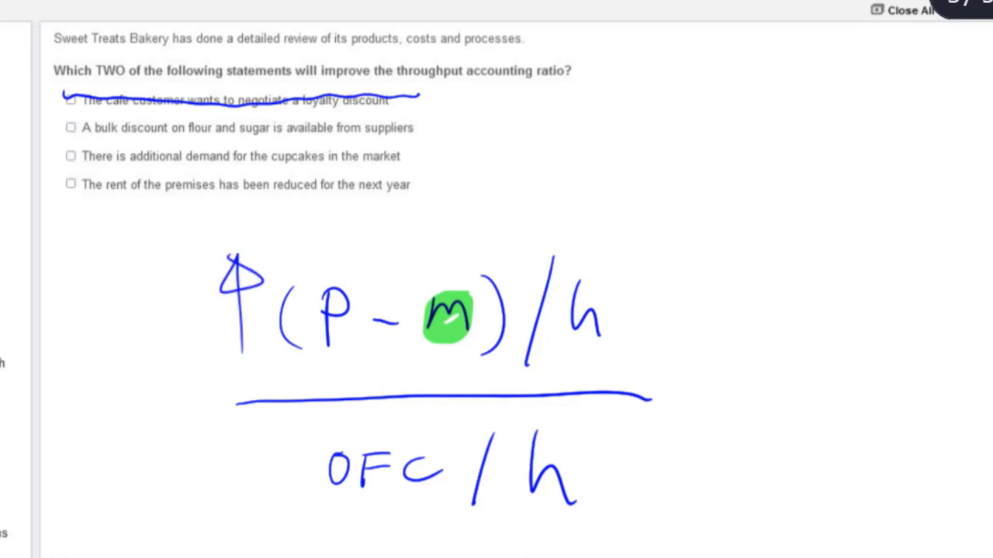
Step: Circle the bulk discount option's checkbox, and underline "additional demand" with ??? written beside that option
{"action": "mouse_move", "coordinate": [68, 92]}
{"action": "left_mouse_down"}
{"action": "mouse_move", "coordinate": [48, 135]}
{"action": "mouse_move", "coordinate": [82, 116]}
{"action": "left_mouse_up"}
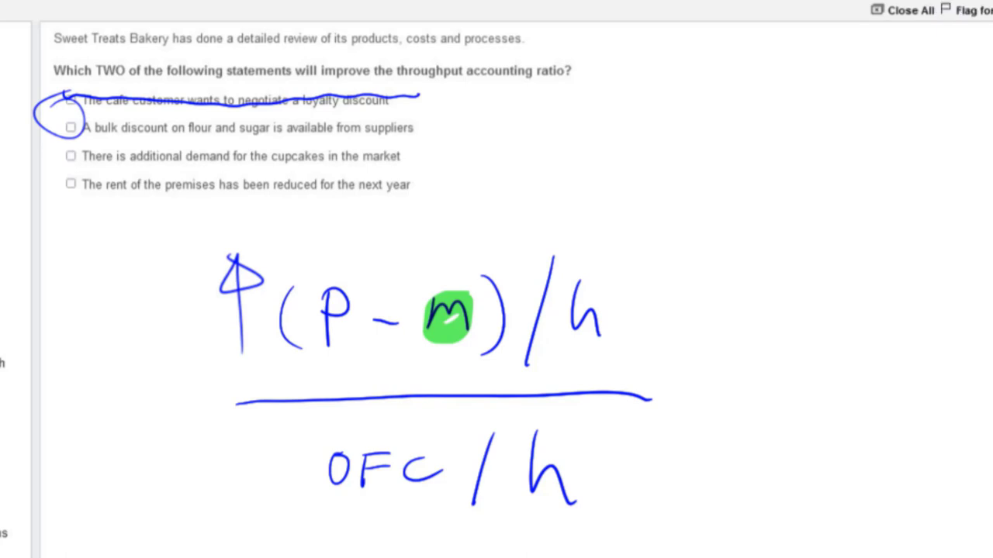
{"action": "left_click_drag", "start_coordinate": [130, 160], "coordinate": [208, 162]}
{"action": "mouse_move", "coordinate": [504, 135]}
{"action": "left_mouse_down"}
{"action": "mouse_move", "coordinate": [505, 165]}
{"action": "mouse_move", "coordinate": [561, 158]}
{"action": "left_mouse_up"}
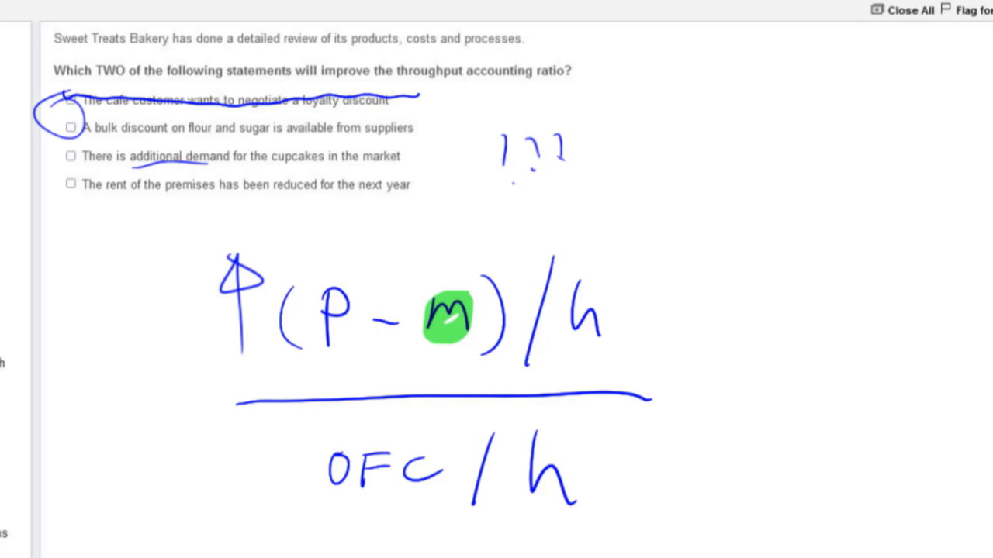
Step: Circle OFC in the denominator and draw a blue down arrow beside it
{"action": "left_click_drag", "start_coordinate": [425, 454], "coordinate": [399, 436]}
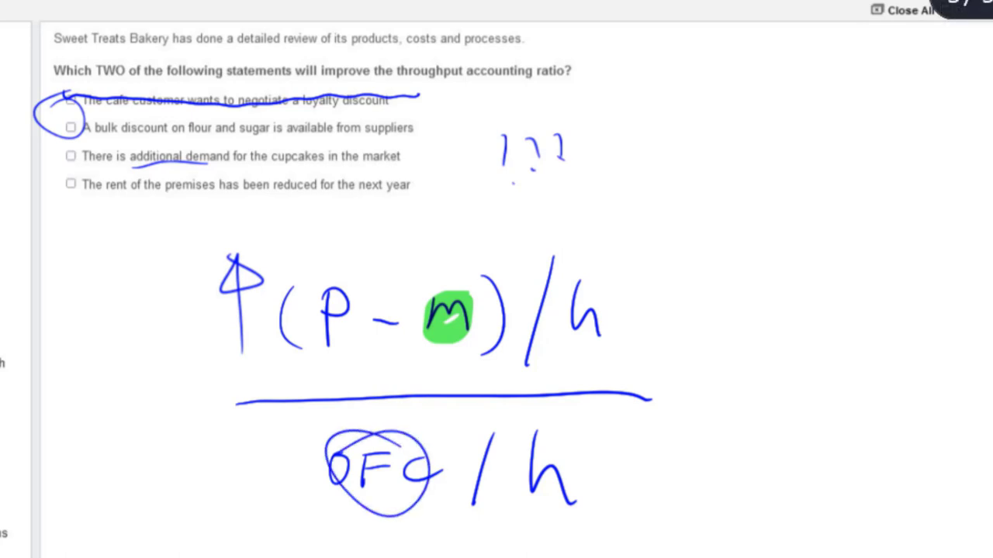
{"action": "mouse_move", "coordinate": [298, 460]}
{"action": "left_mouse_down"}
{"action": "mouse_move", "coordinate": [276, 533]}
{"action": "mouse_move", "coordinate": [329, 526]}
{"action": "left_mouse_up"}
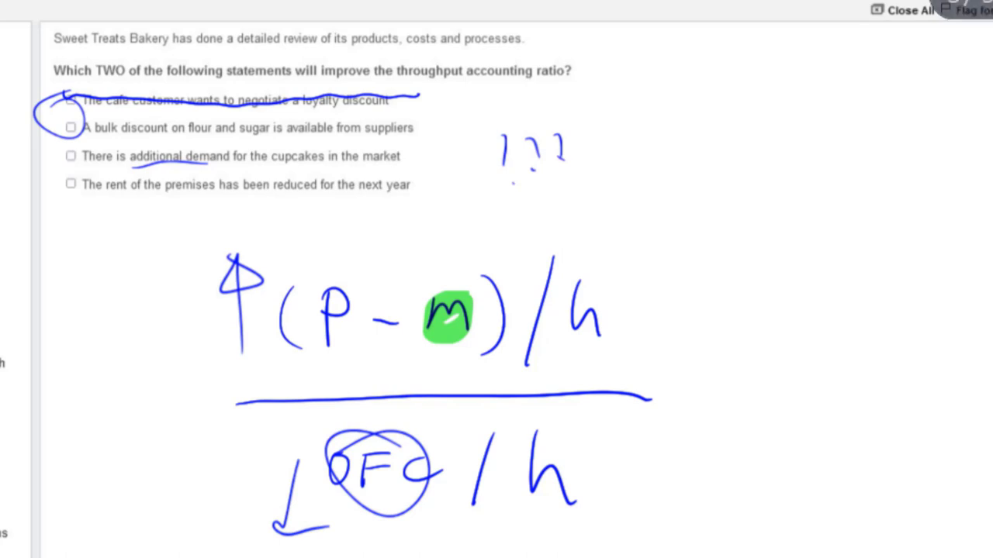
Step: Erase the blue pen marks drawn over the four answer options
{"action": "mouse_move", "coordinate": [71, 101]}
{"action": "left_mouse_down"}
{"action": "mouse_move", "coordinate": [118, 200]}
{"action": "mouse_move", "coordinate": [54, 159]}
{"action": "left_mouse_up"}
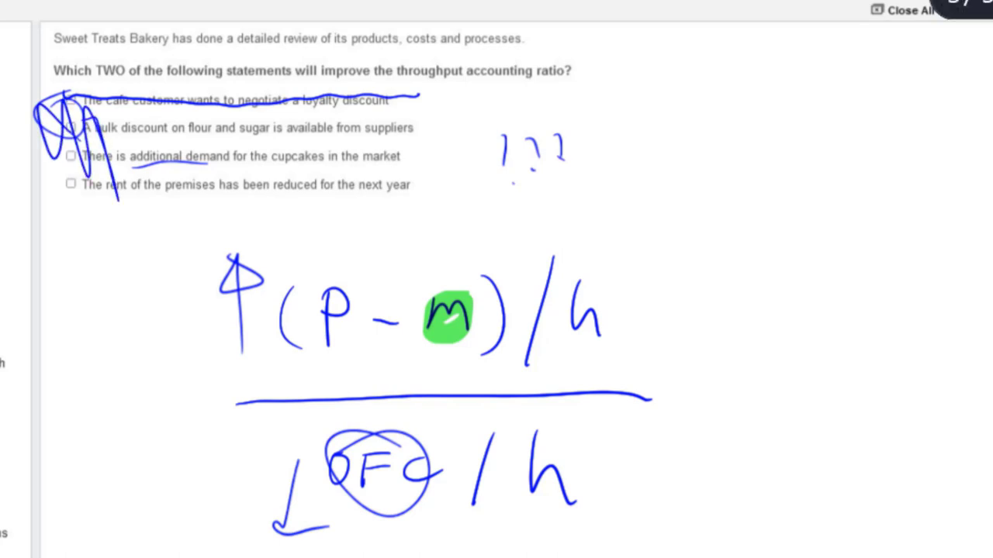
{"action": "mouse_move", "coordinate": [22, 82]}
{"action": "left_mouse_down"}
{"action": "mouse_move", "coordinate": [117, 137]}
{"action": "mouse_move", "coordinate": [194, 219]}
{"action": "left_mouse_up"}
{"action": "mouse_move", "coordinate": [47, 116]}
{"action": "left_mouse_down"}
{"action": "mouse_move", "coordinate": [40, 142]}
{"action": "mouse_move", "coordinate": [75, 138]}
{"action": "left_mouse_up"}
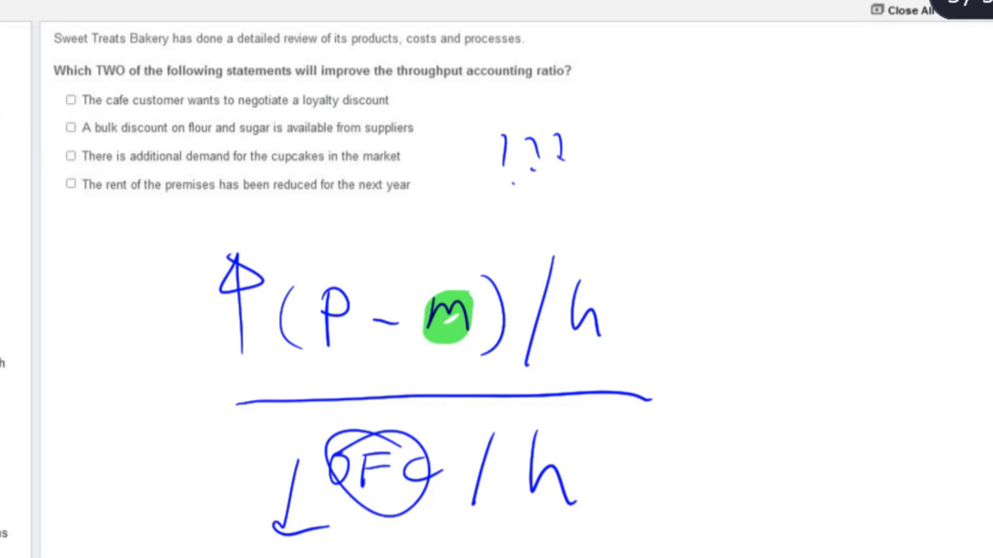
Step: Tick the bulk discount on flour and sugar option and the reduced premises rent option
{"action": "left_click_drag", "start_coordinate": [66, 124], "coordinate": [116, 94]}
{"action": "left_click_drag", "start_coordinate": [66, 182], "coordinate": [131, 162]}
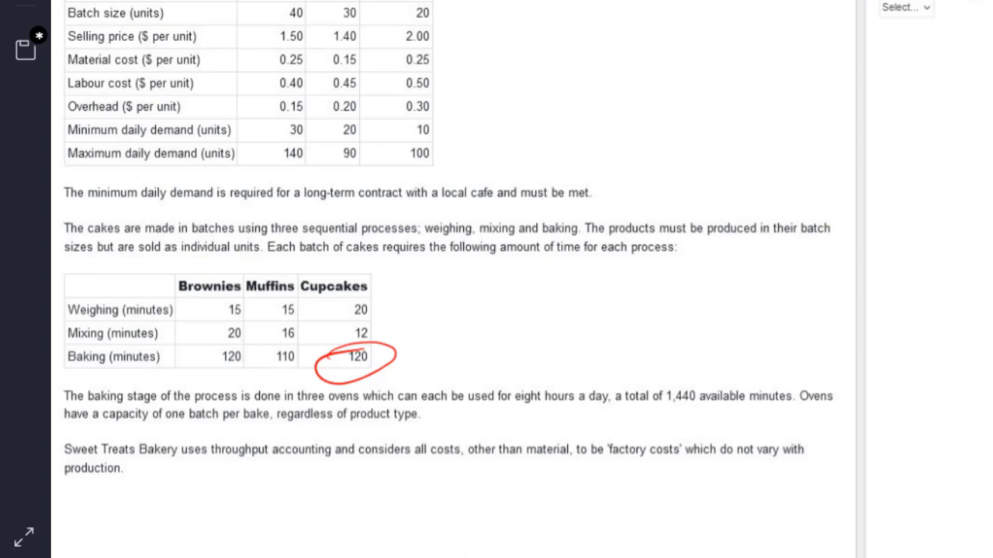
Step: Finish a blue smiley face below the red sad face and write a 4 beside it
{"action": "mouse_move", "coordinate": [912, 260]}
{"action": "left_mouse_down"}
{"action": "mouse_move", "coordinate": [898, 273]}
{"action": "mouse_move", "coordinate": [912, 254]}
{"action": "left_mouse_up"}
{"action": "scroll", "coordinate": [496, 279], "scroll_direction": "right", "scroll_amount": 10}
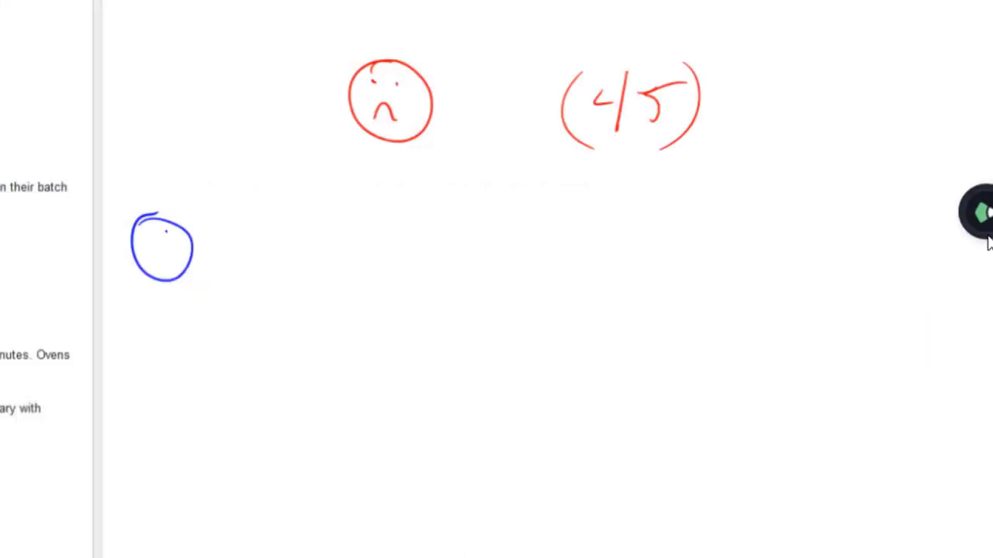
{"action": "left_click_drag", "start_coordinate": [155, 246], "coordinate": [166, 248]}
{"action": "left_click_drag", "start_coordinate": [298, 216], "coordinate": [325, 246]}
{"action": "left_click_drag", "start_coordinate": [300, 226], "coordinate": [298, 267]}
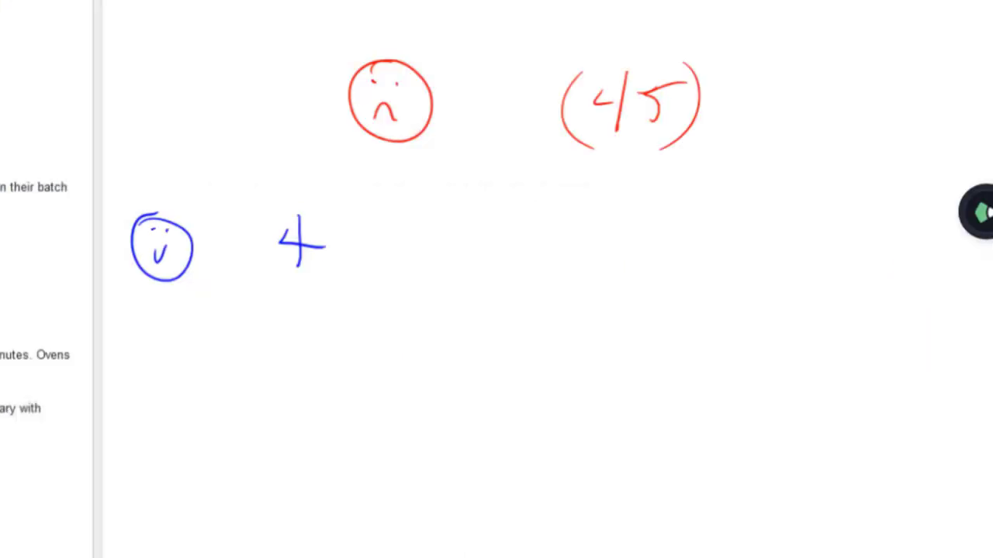